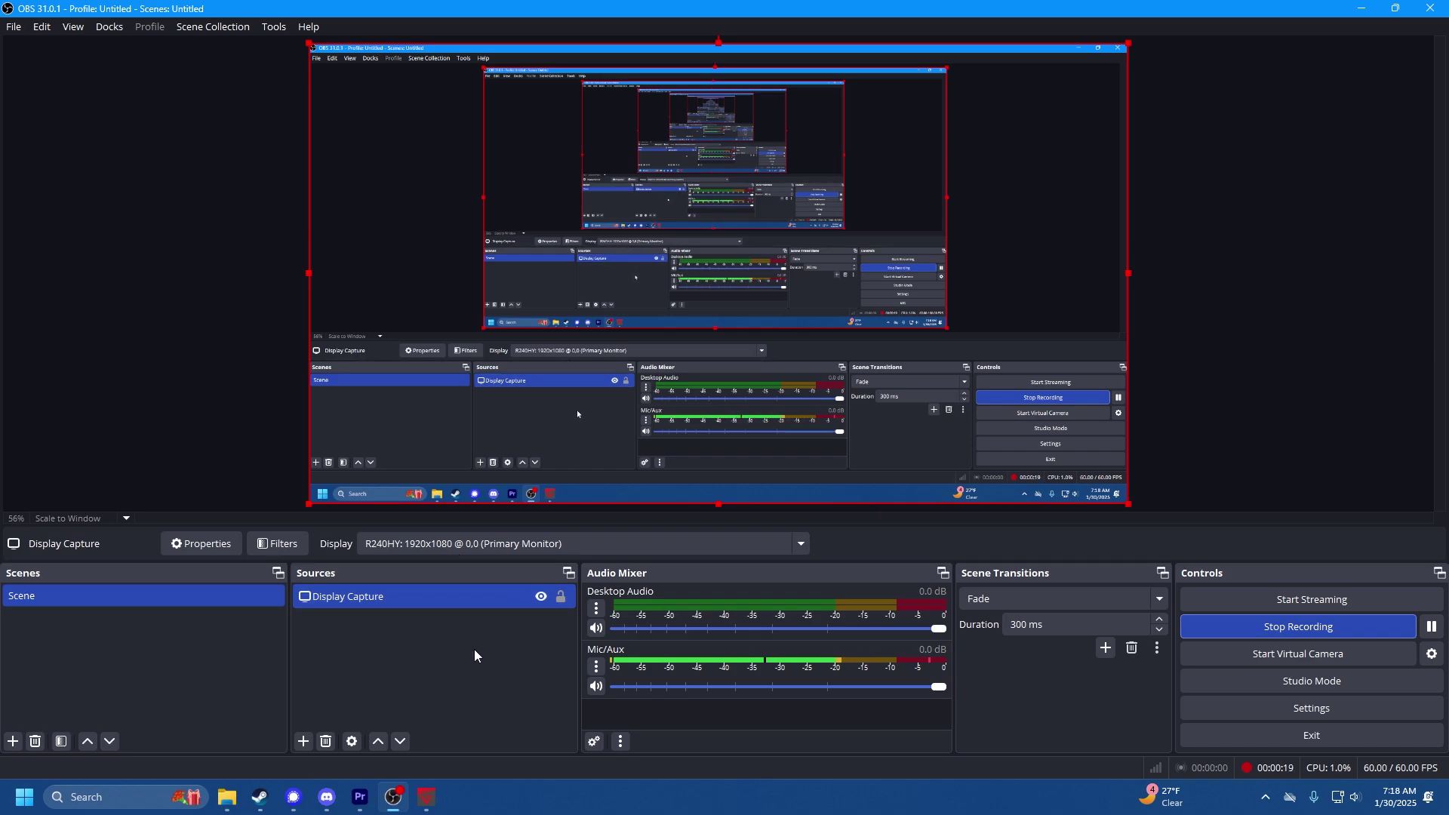
- Bring the VIRB Edit window forward and open Windows Search while OBS keeps recording
{"action": "left_click", "coordinate": [428, 796]}
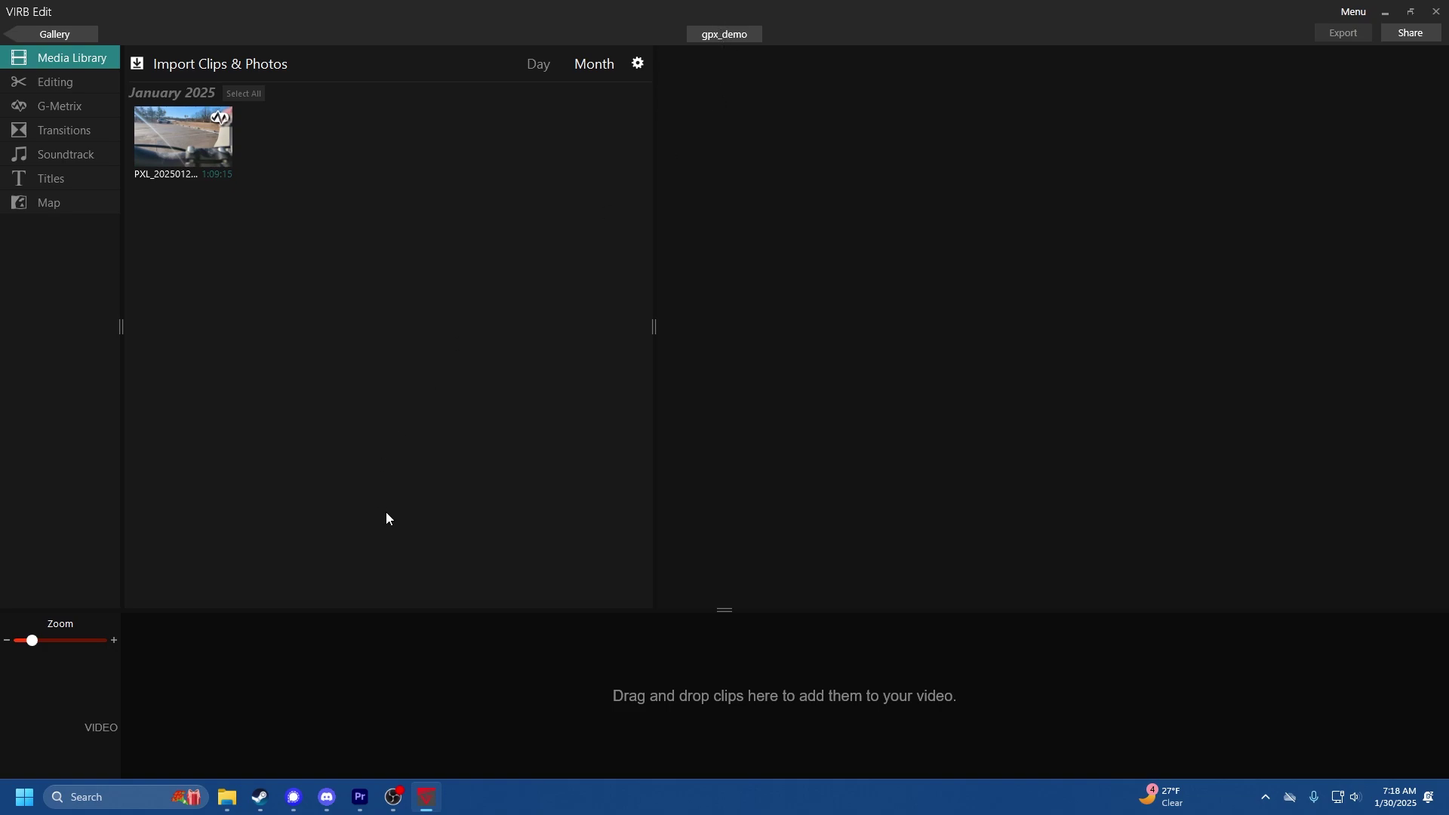
{"action": "left_click", "coordinate": [114, 797]}
- Search 'virb edit' in Firefox, open Garmin's VIRB Edit product page, then return to VIRB Edit
{"action": "left_click", "coordinate": [128, 292]}
{"action": "type", "text": "vir"}
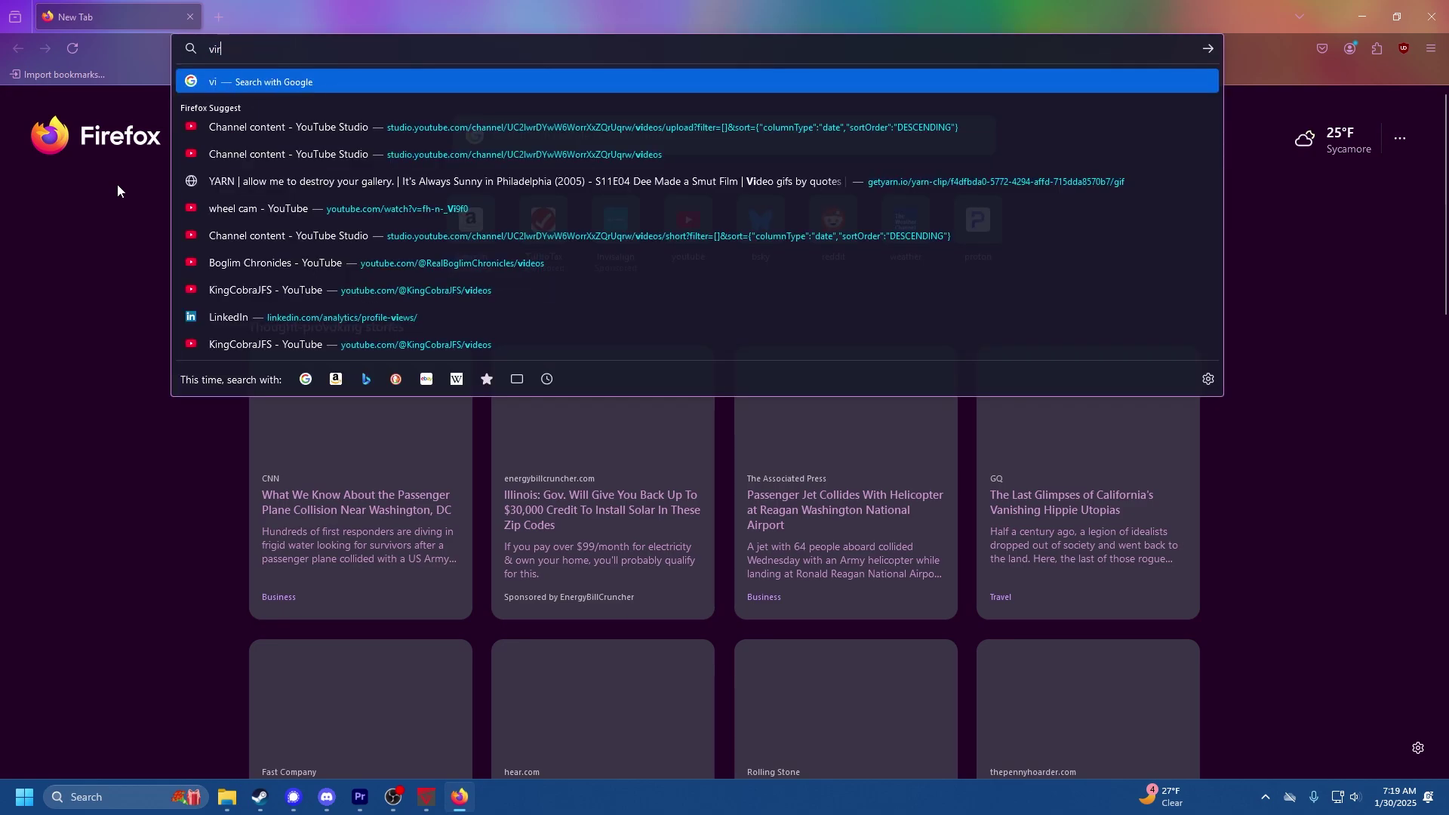
{"action": "type", "text": "b edit"}
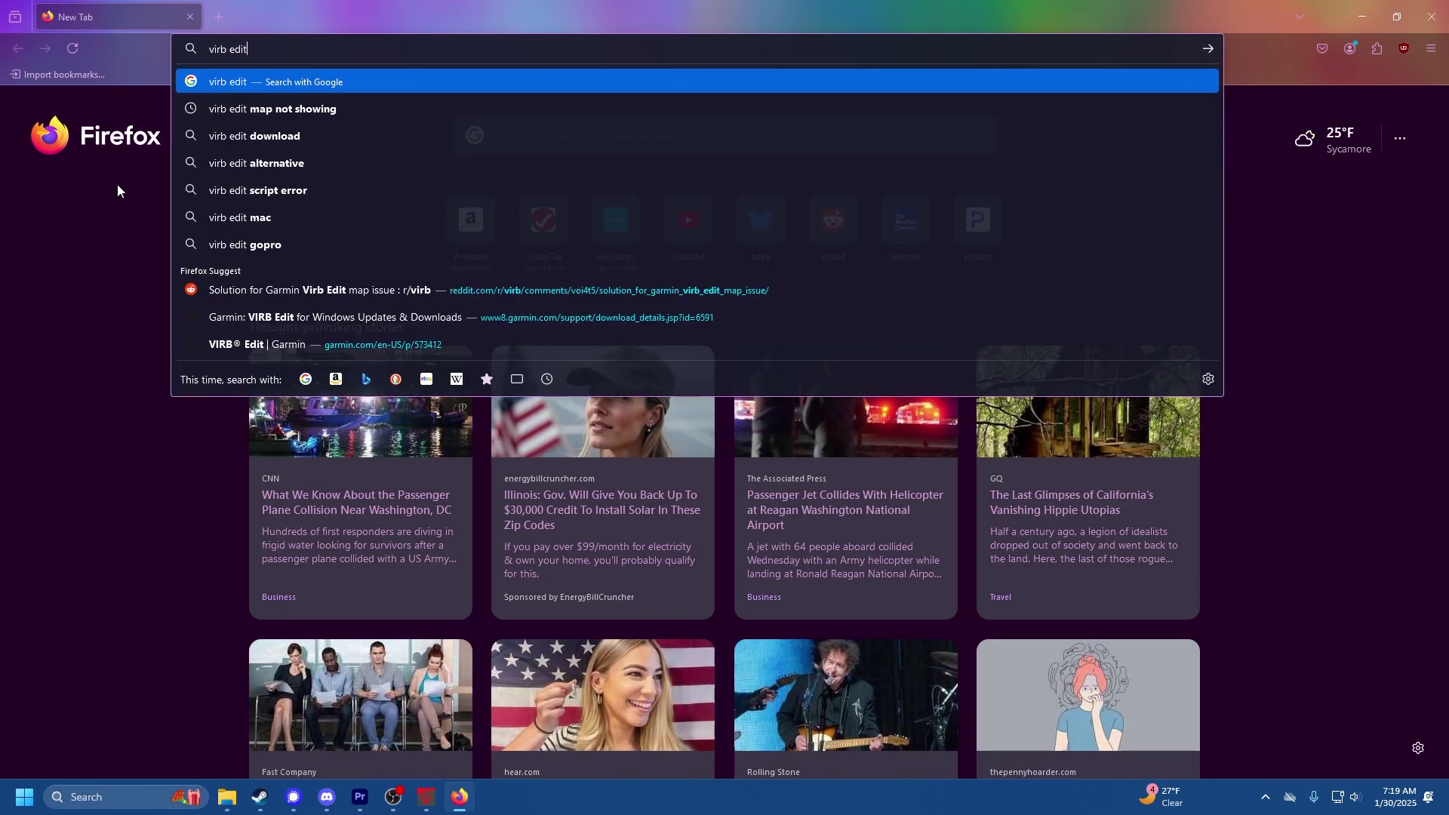
{"action": "key", "text": "Return"}
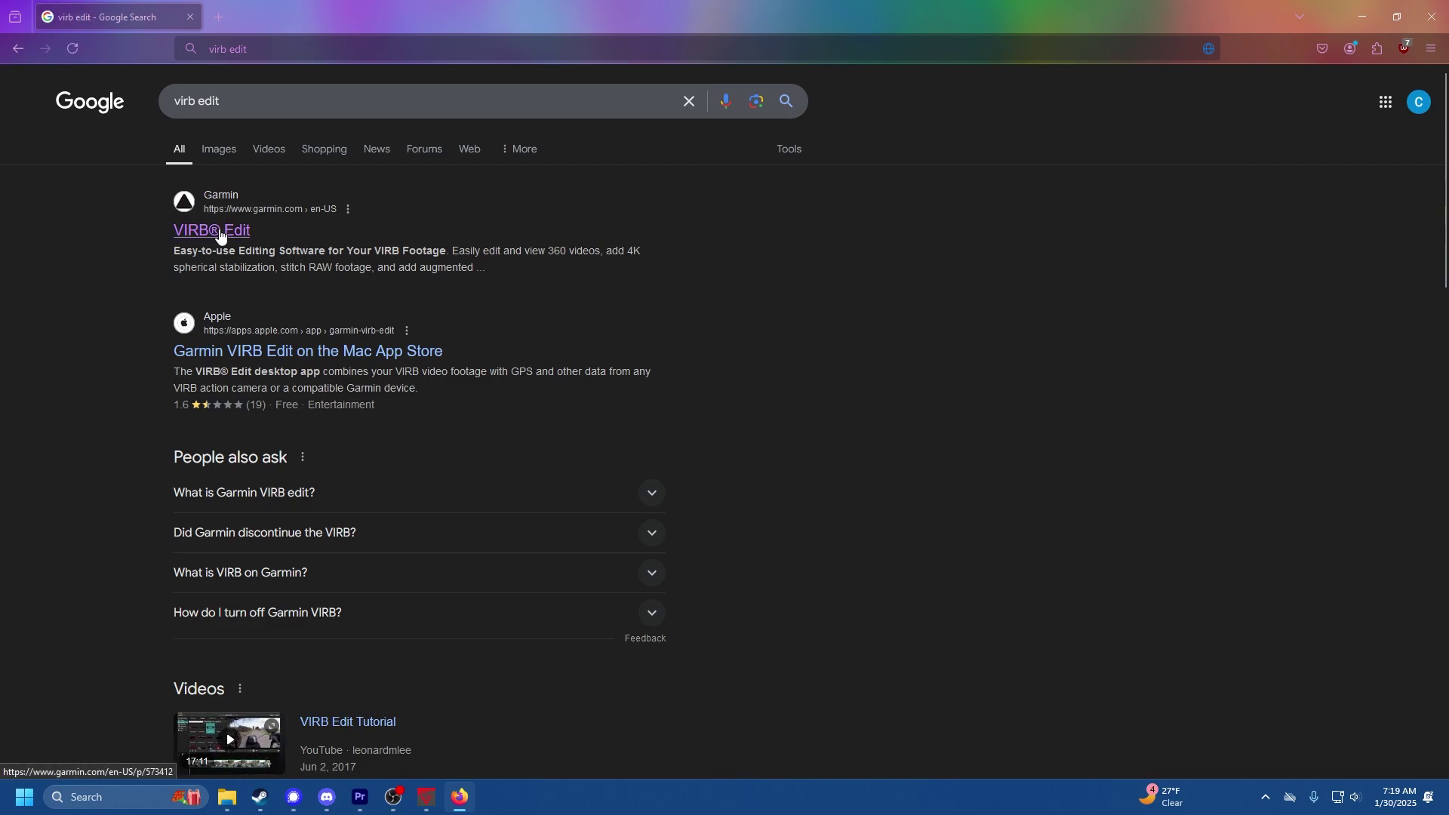
{"action": "left_click", "coordinate": [220, 238]}
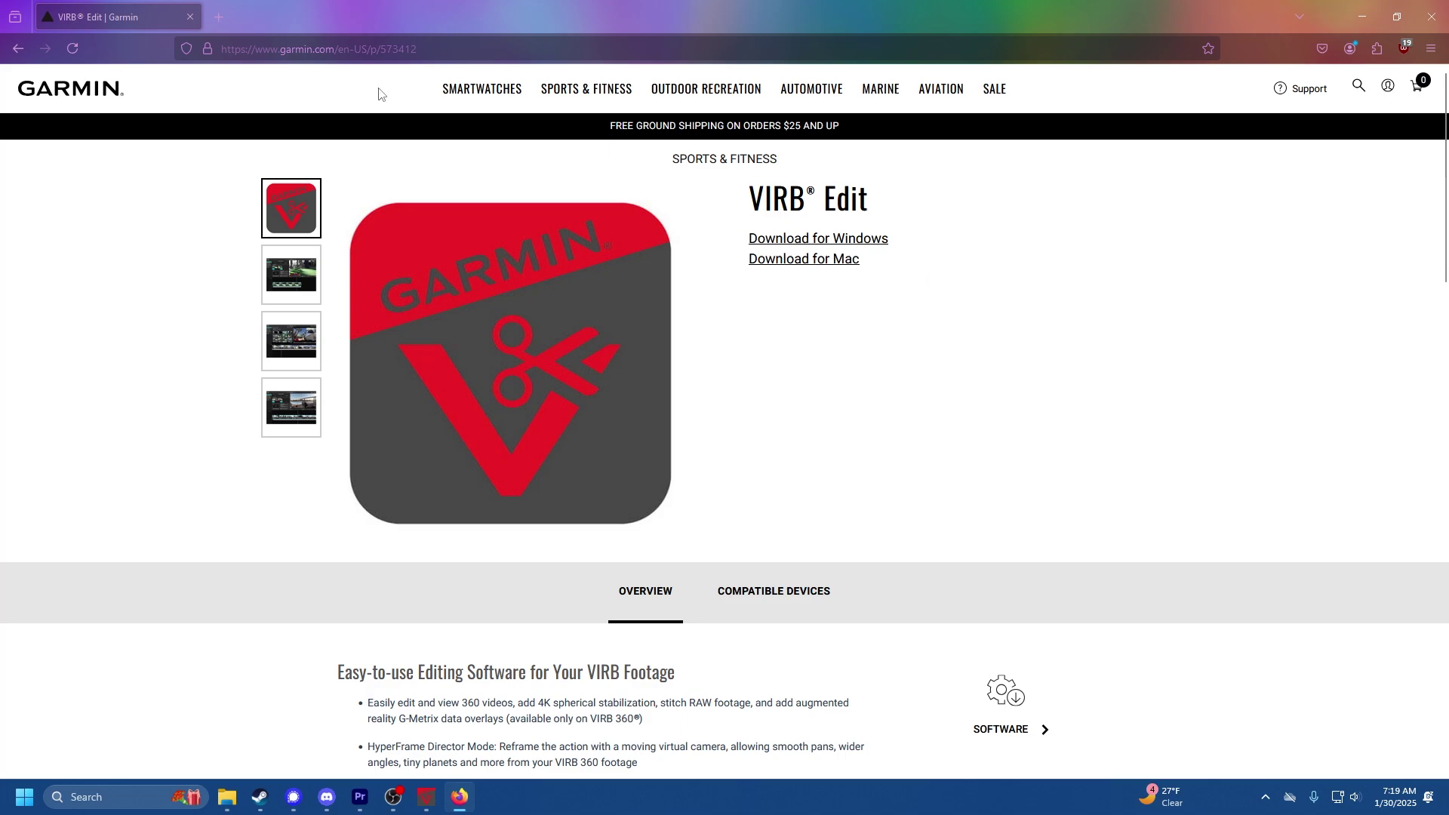
{"action": "left_click", "coordinate": [18, 49]}
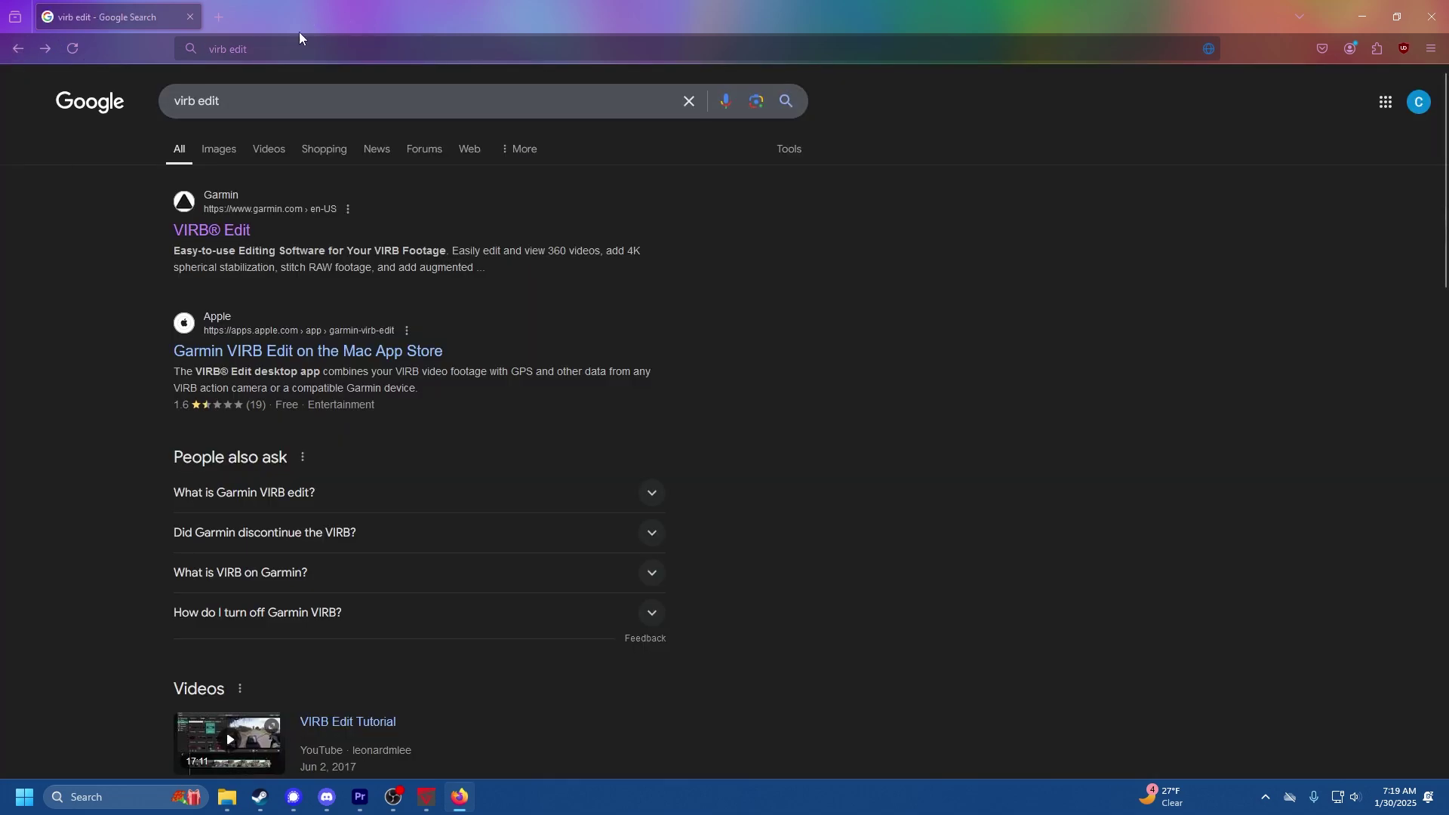
{"action": "left_click", "coordinate": [230, 230]}
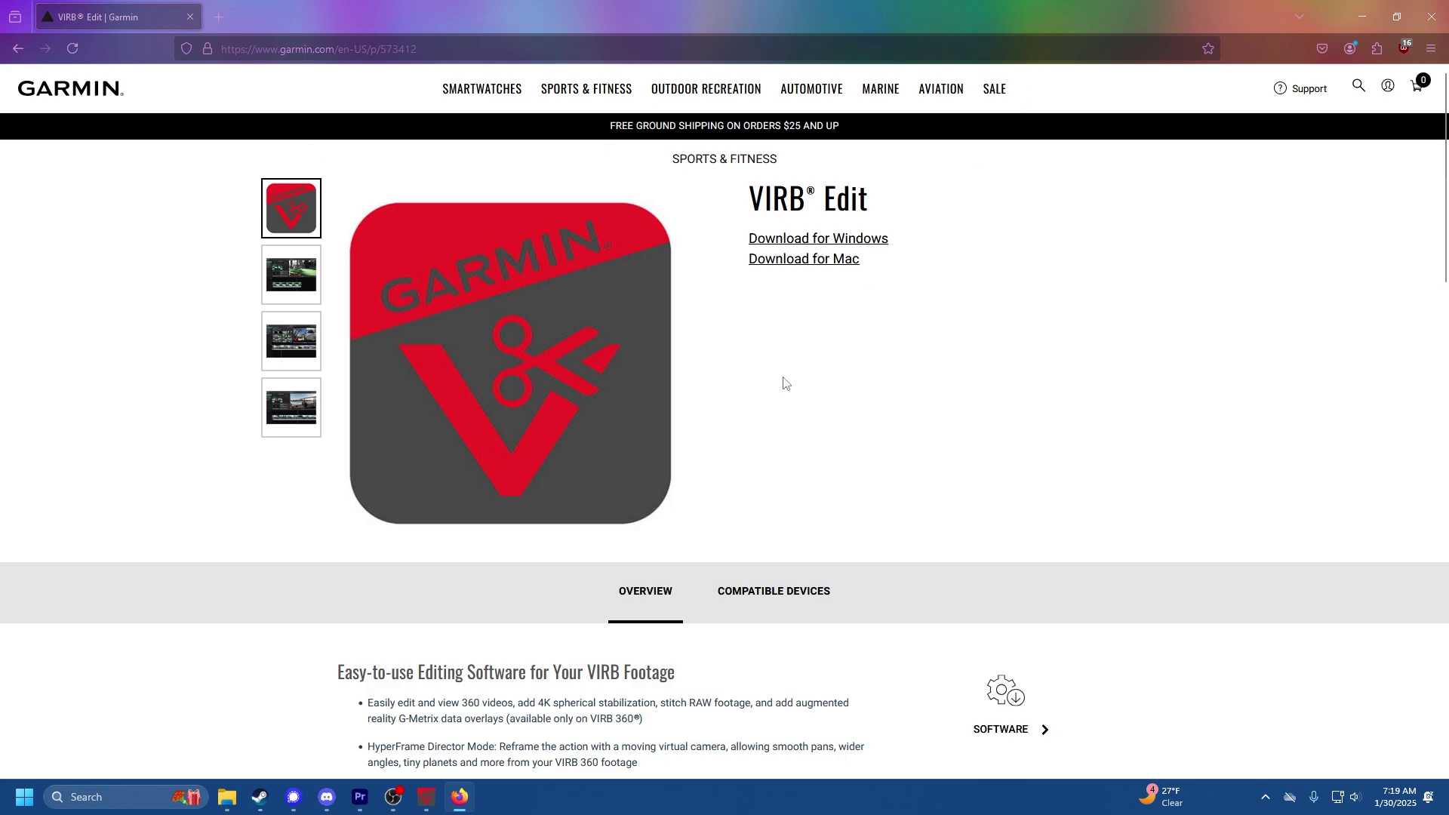
{"action": "key", "text": "alt+Tab"}
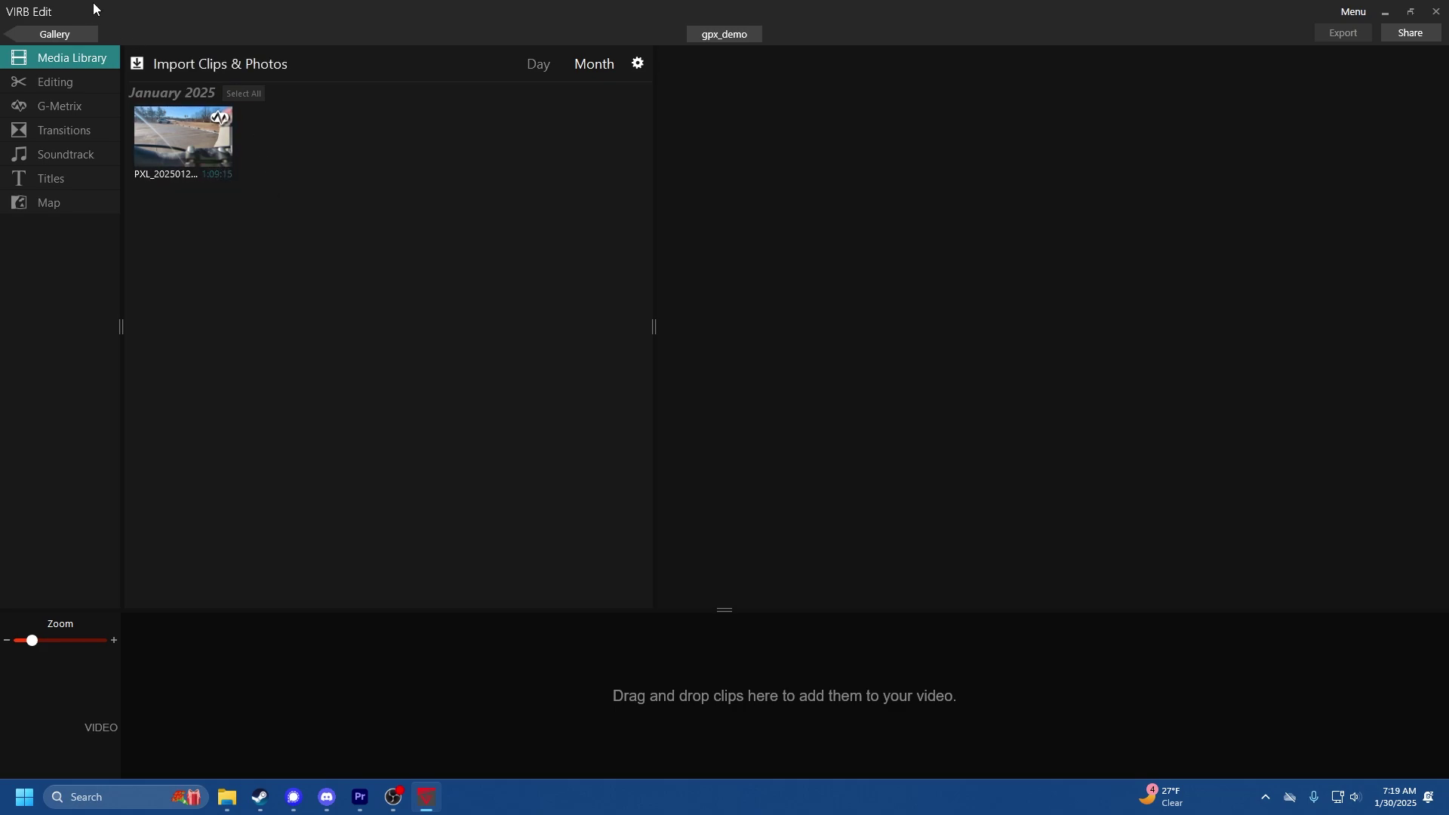
- Create a new video project named 'gpx-demo' from the Gallery
{"action": "left_click", "coordinate": [81, 31]}
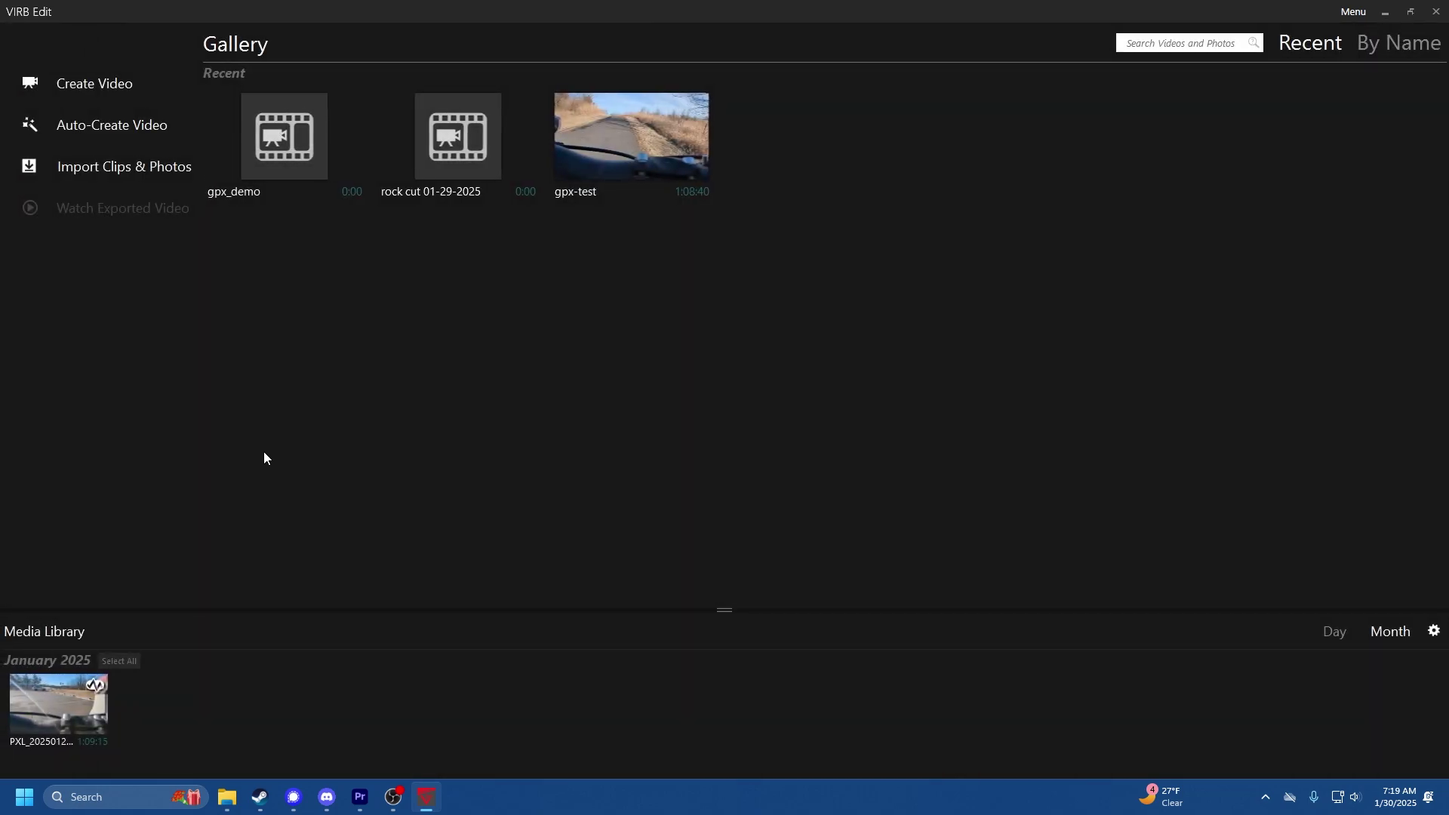
{"action": "left_click", "coordinate": [100, 80]}
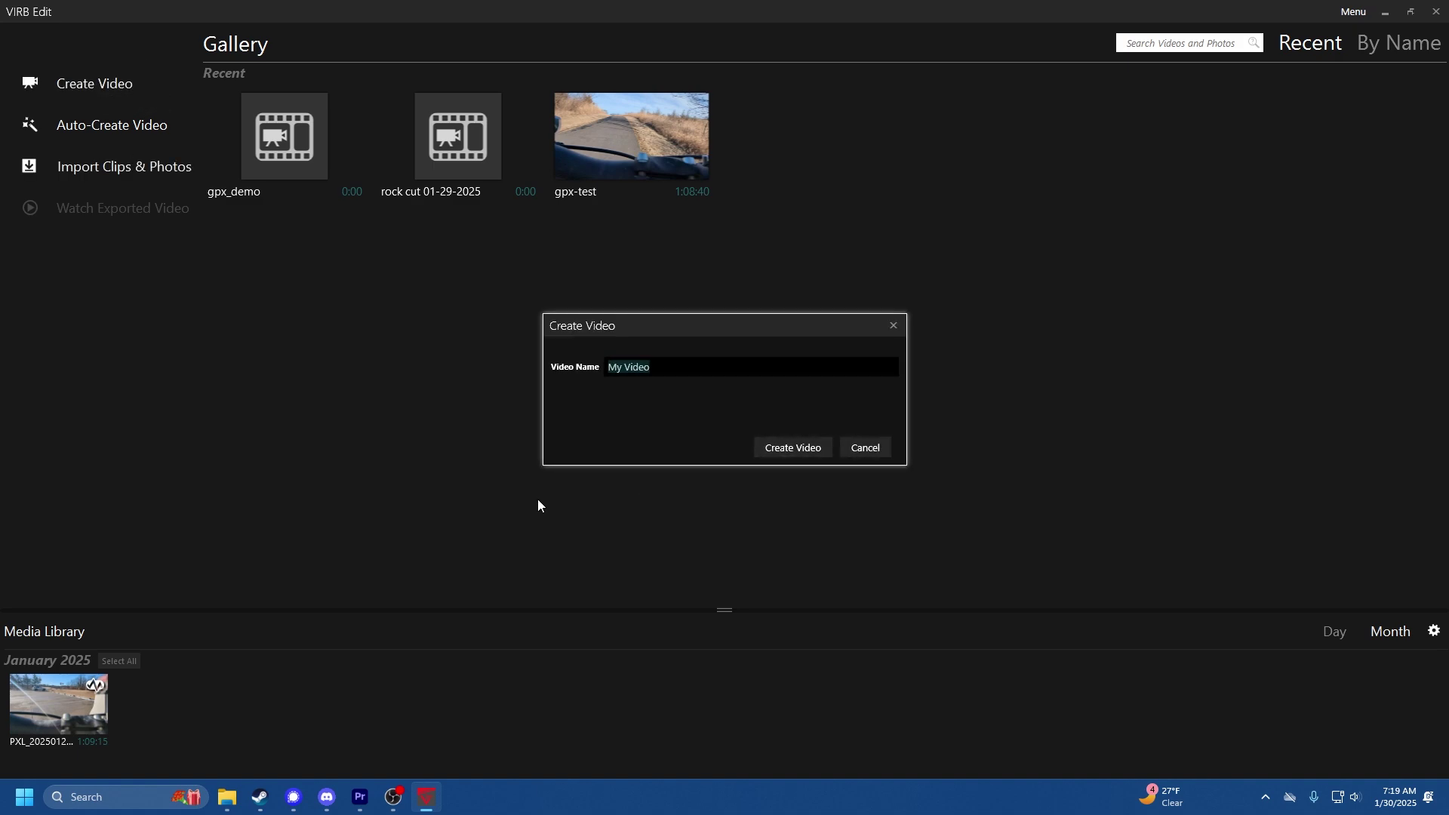
{"action": "type", "text": "gpx-test"}
{"action": "key", "text": "BackSpace"}
{"action": "key", "text": "BackSpace"}
{"action": "key", "text": "BackSpace"}
{"action": "key", "text": "BackSpace"}
{"action": "type", "text": "demo"}
{"action": "left_click", "coordinate": [800, 444]}
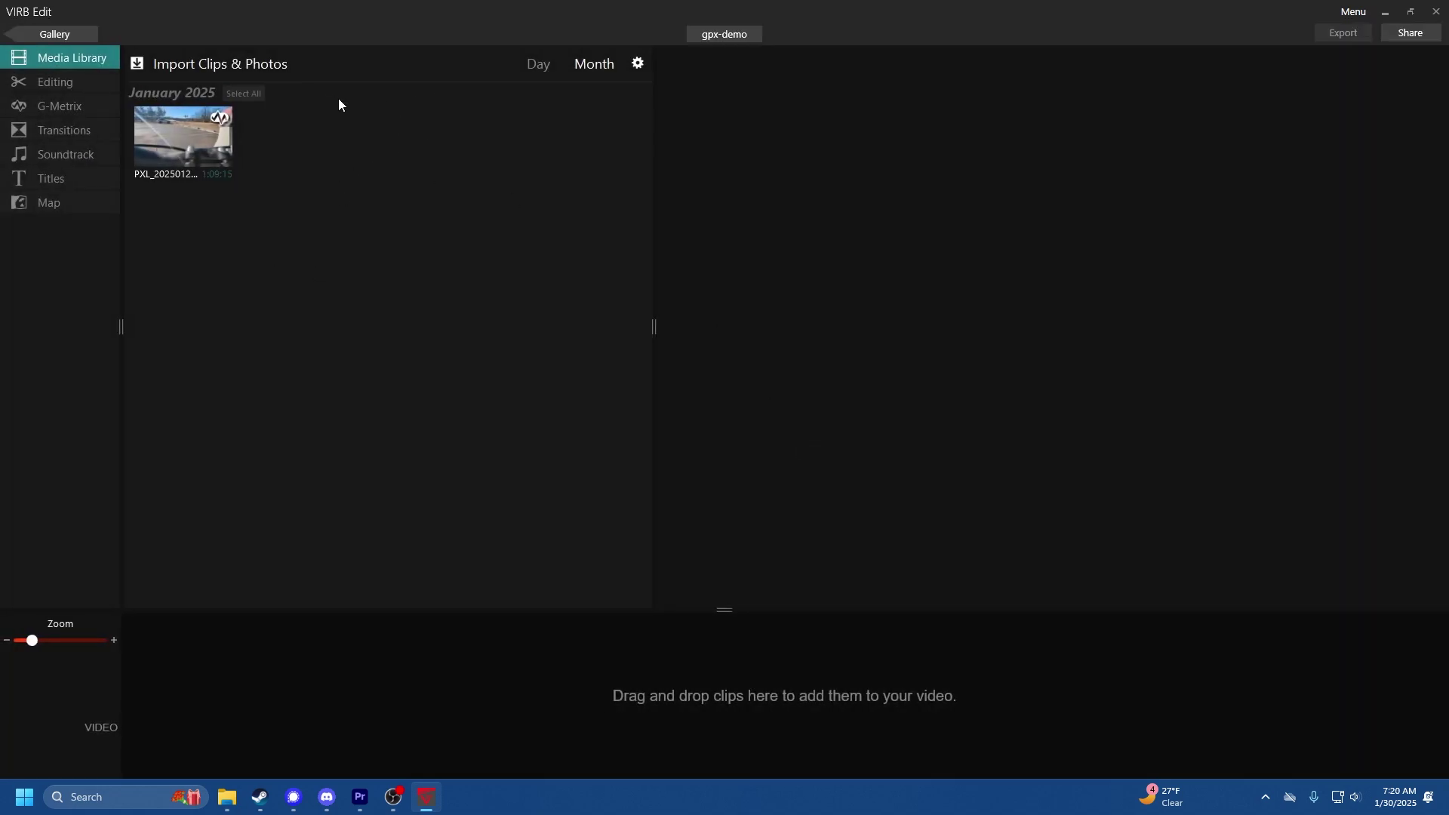
- Import the rock_cut_gpx_test clip from the computer using Import Only, without copying
{"action": "left_click", "coordinate": [217, 65]}
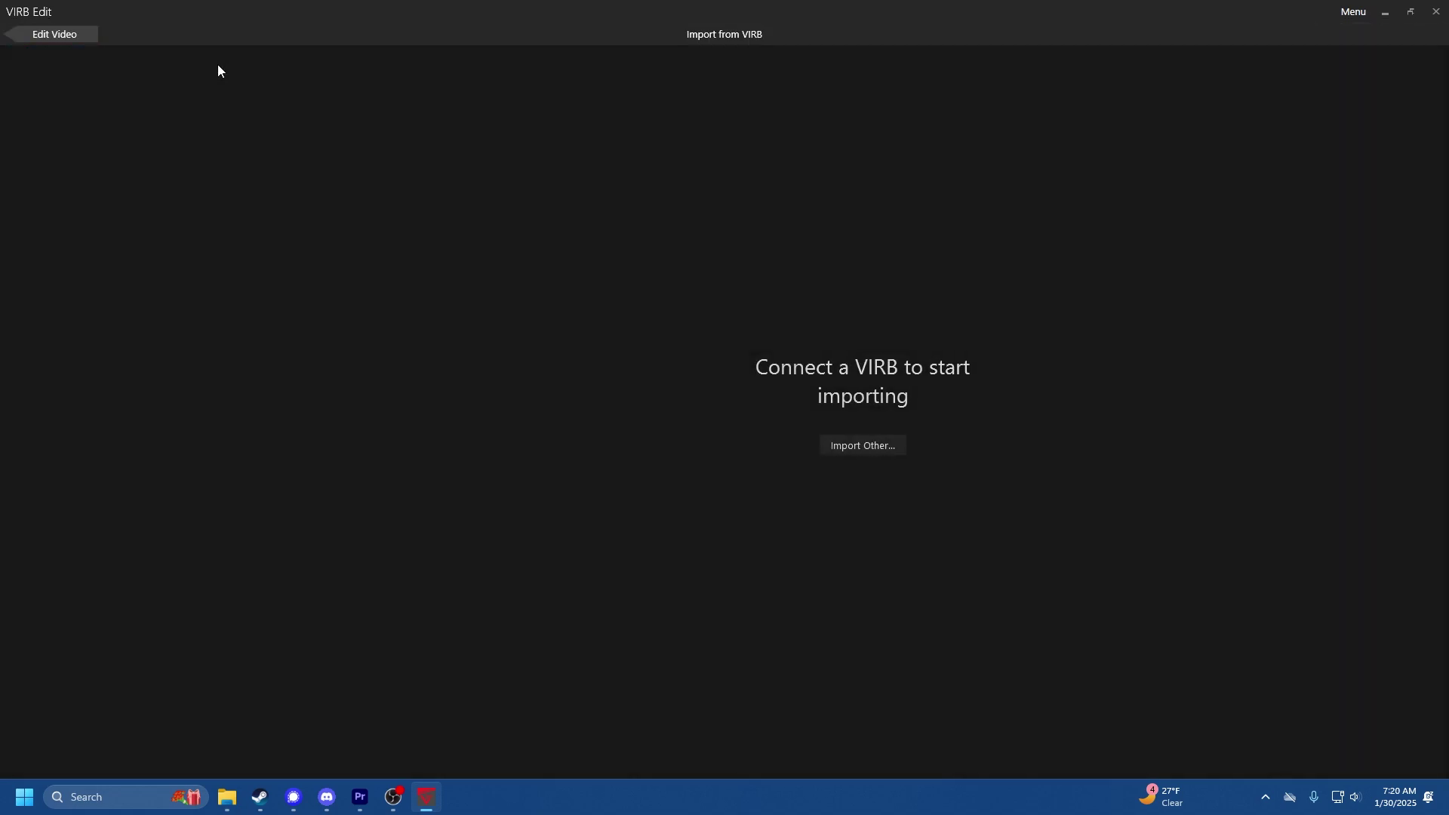
{"action": "left_click", "coordinate": [854, 452]}
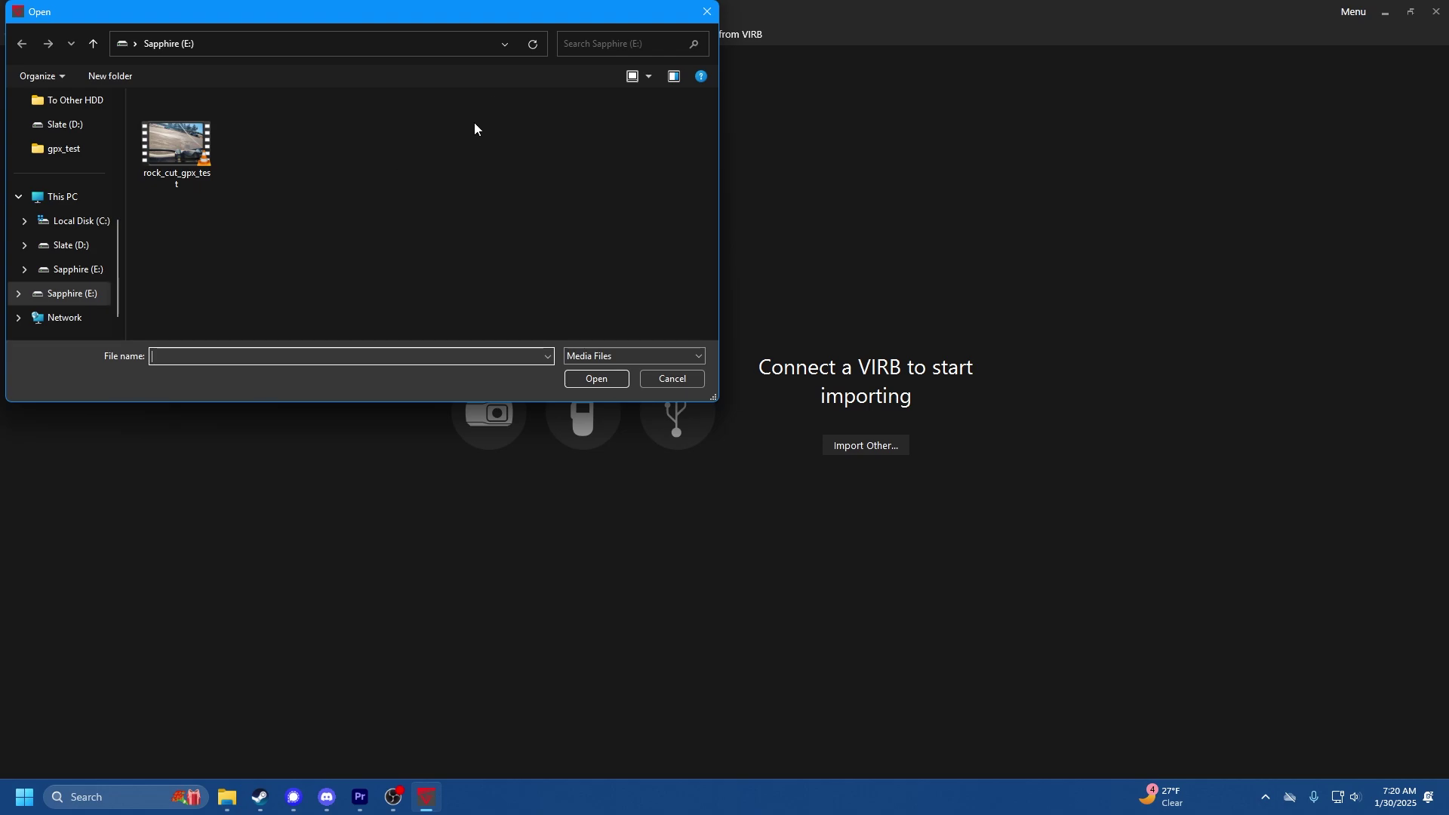
{"action": "double_click", "coordinate": [171, 179]}
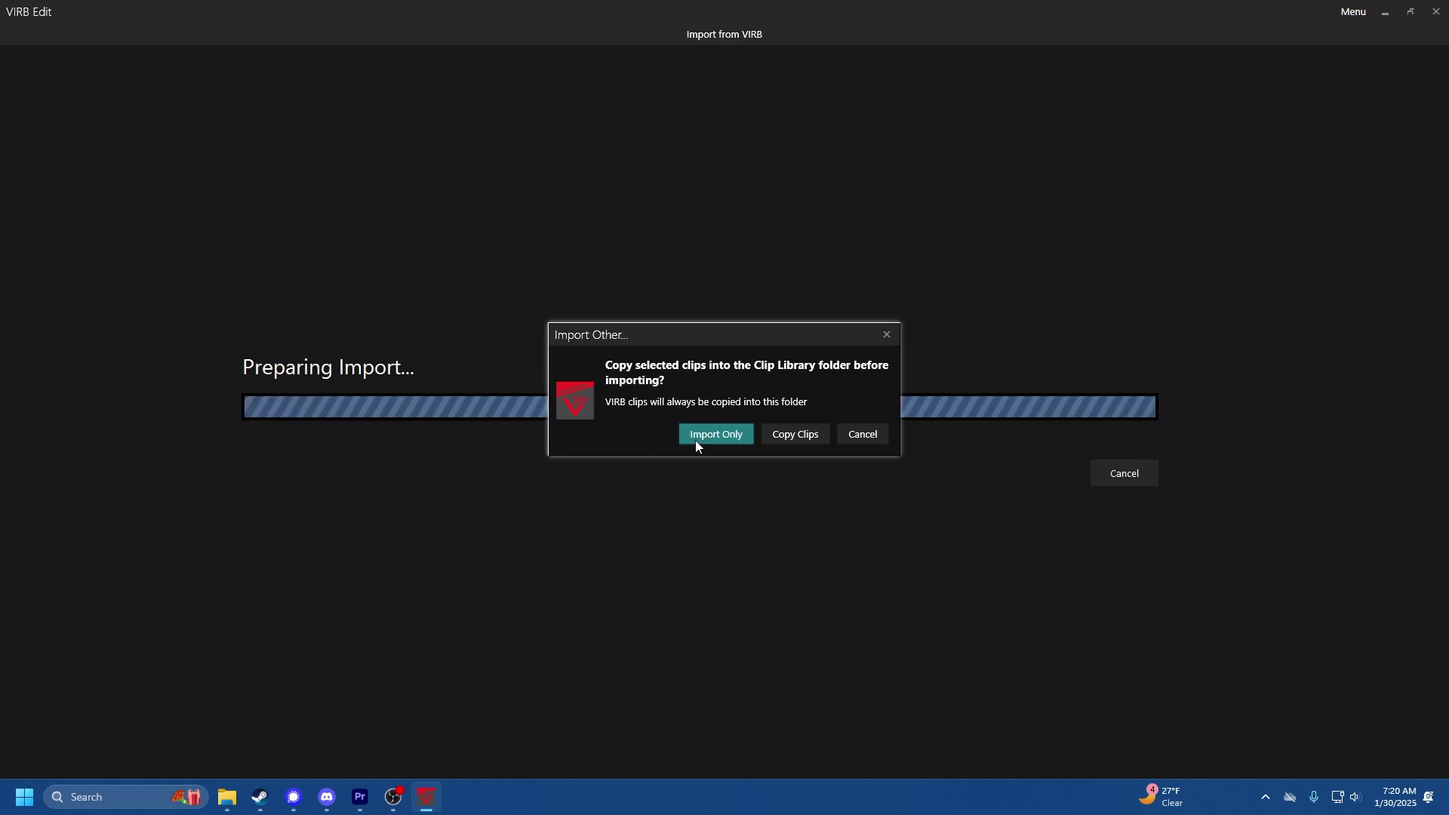
{"action": "left_click", "coordinate": [695, 439]}
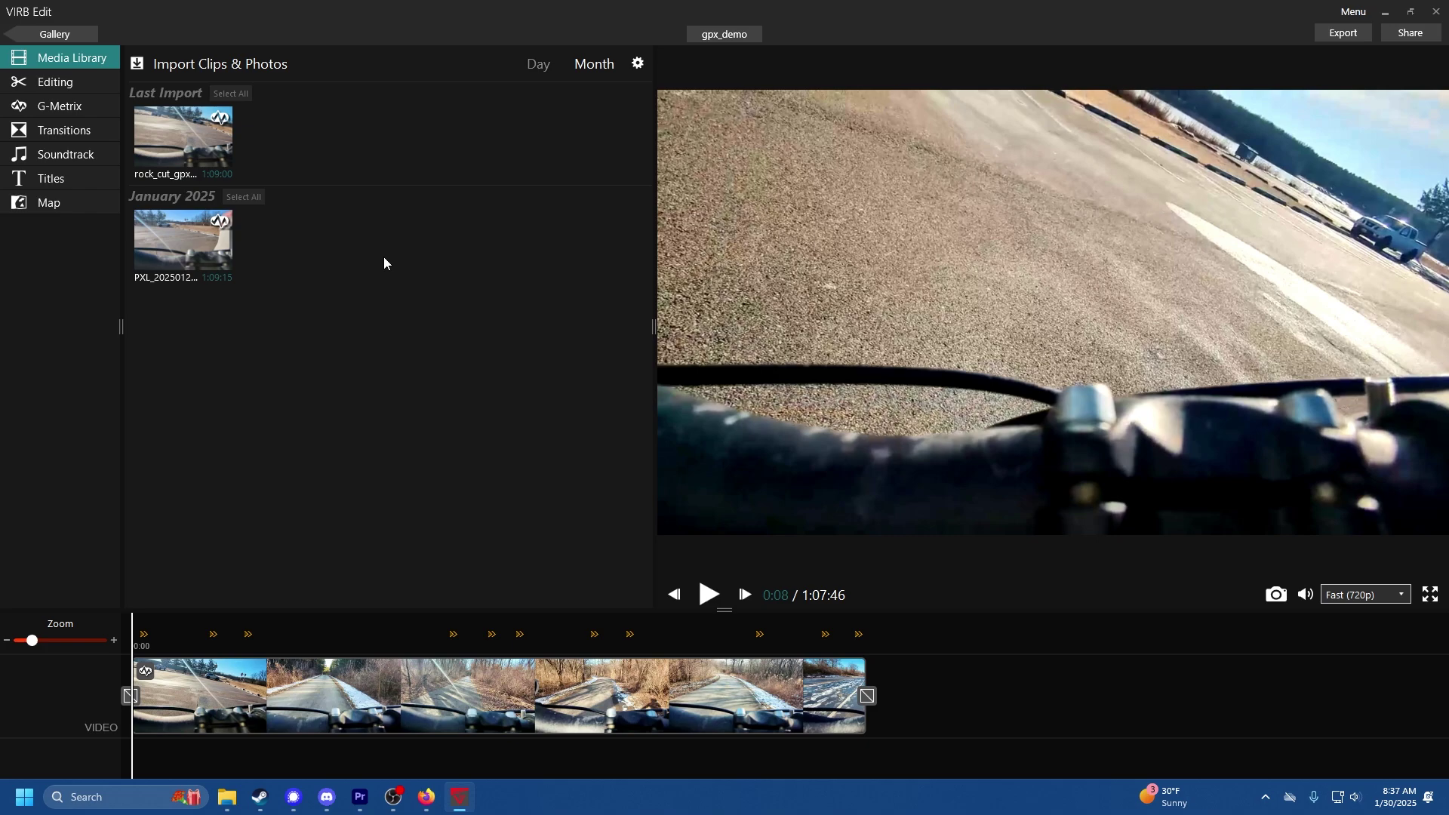
- Open the G-Metrix log import, compare Winter_training with Morning_Ride, and select Morning_Ride
{"action": "left_click", "coordinate": [48, 110]}
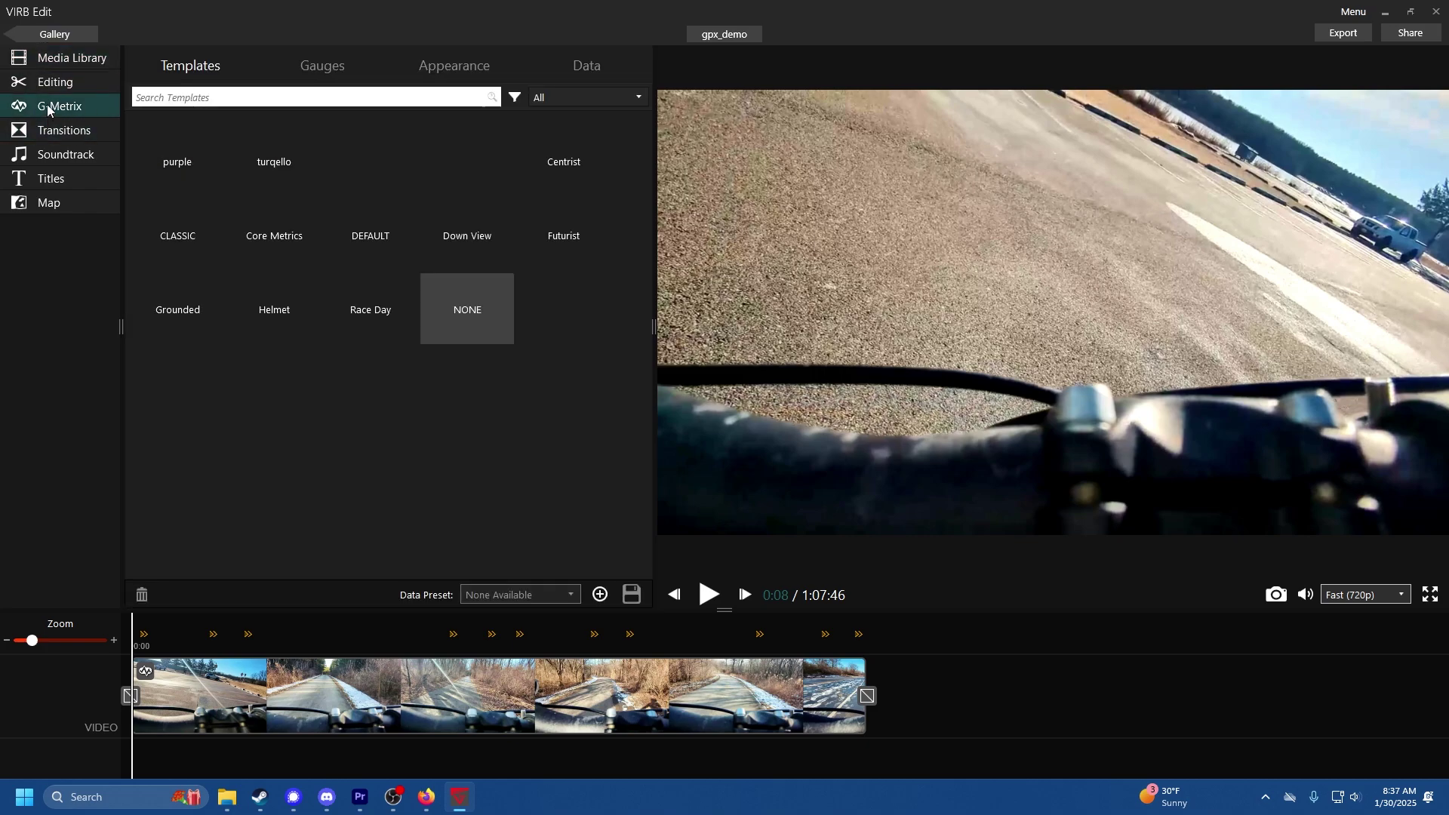
{"action": "left_click", "coordinate": [590, 69]}
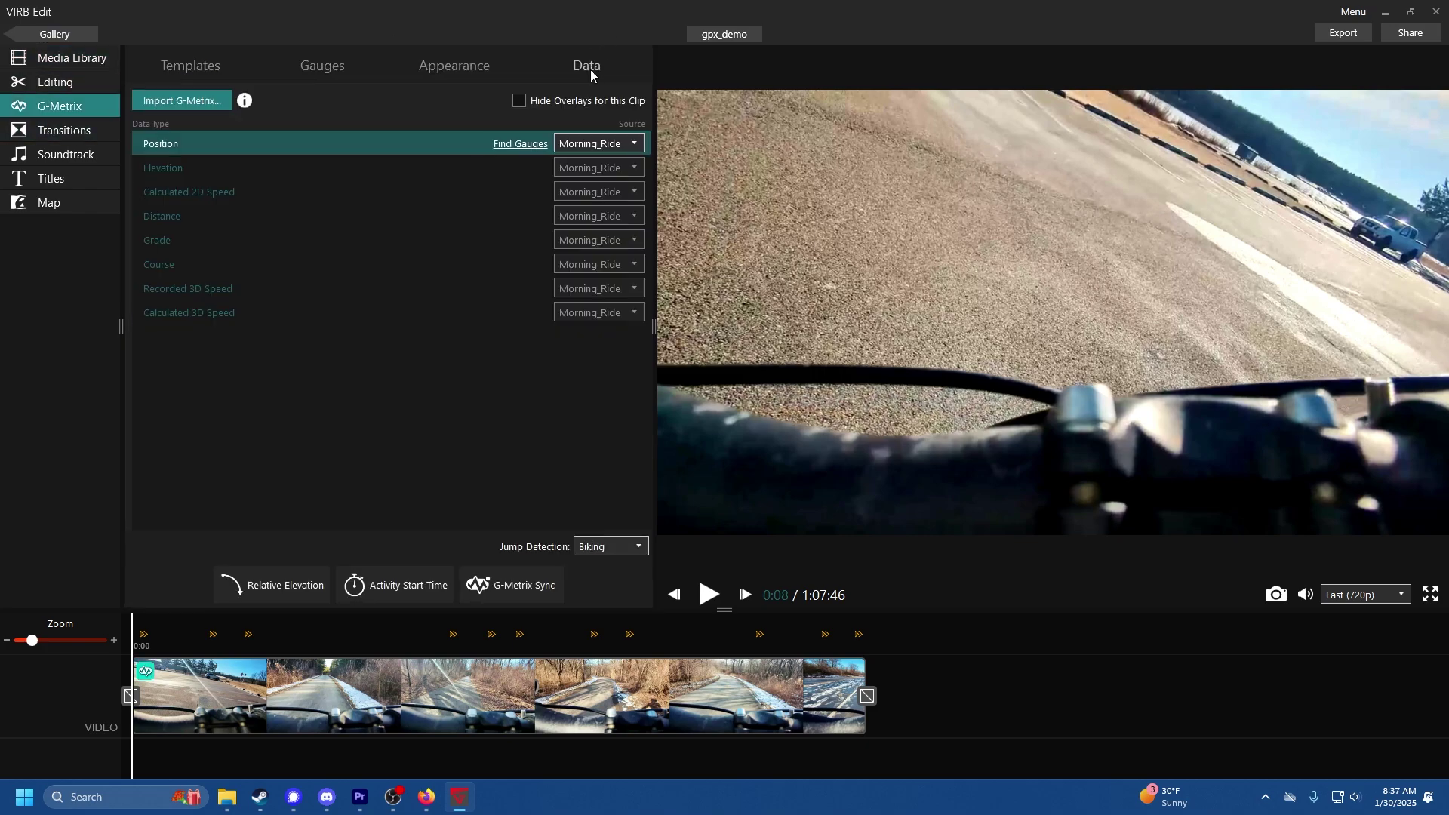
{"action": "left_click", "coordinate": [181, 100]}
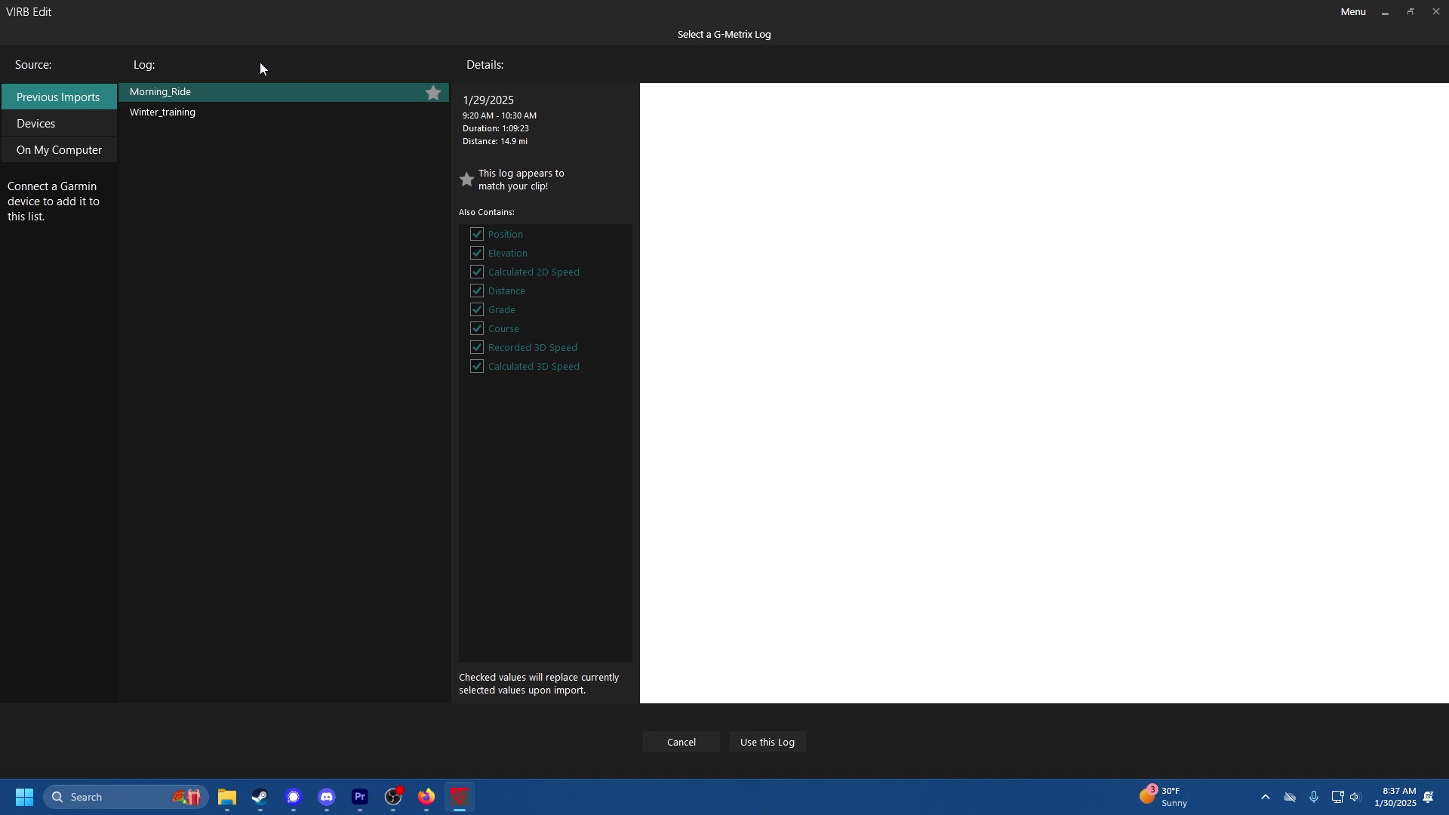
{"action": "left_click", "coordinate": [180, 119]}
{"action": "left_click", "coordinate": [187, 89]}
{"action": "left_click", "coordinate": [172, 120]}
{"action": "left_click", "coordinate": [193, 90]}
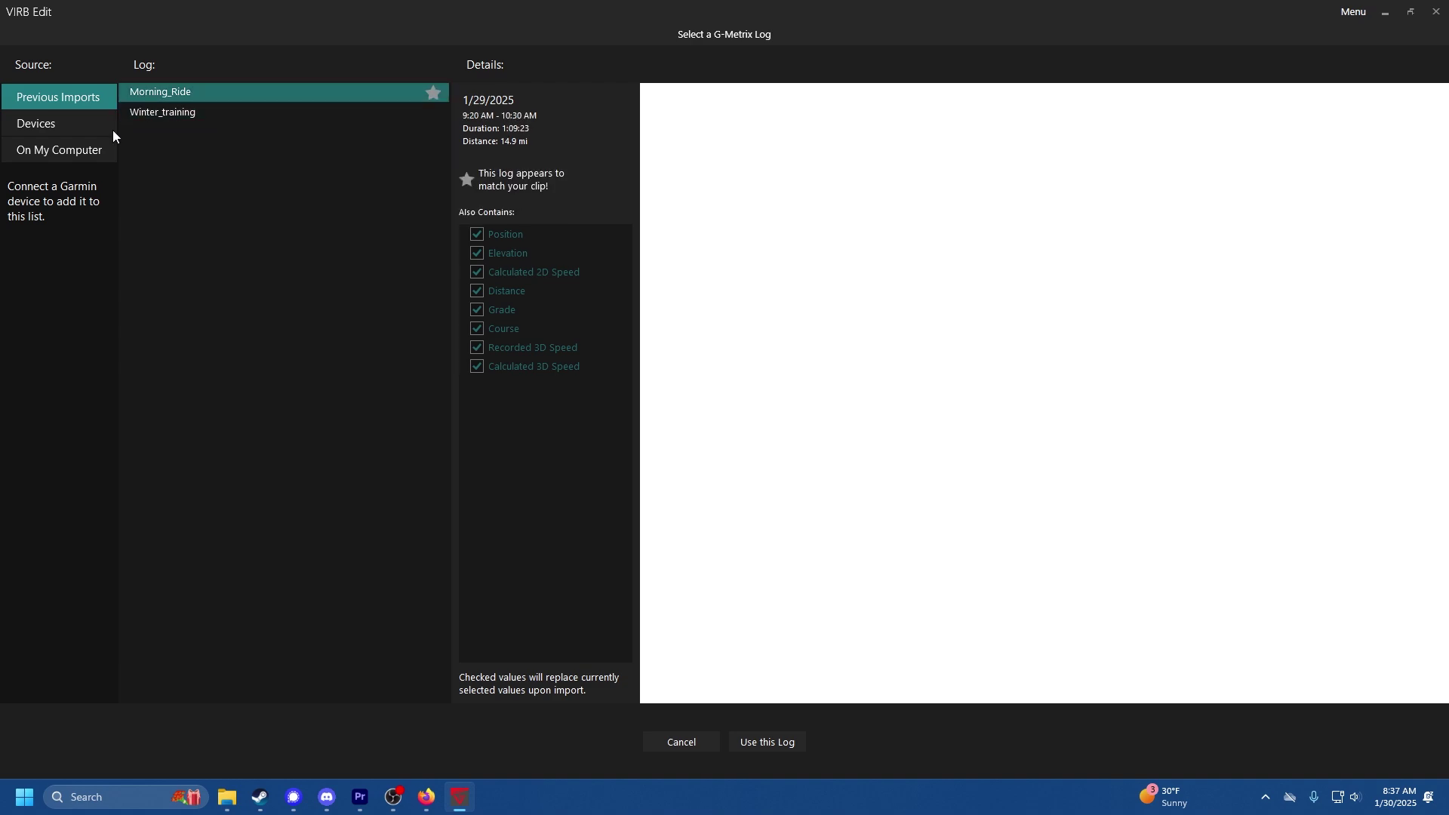
- Check devices and browse for Morning_Ride.gpx on disk, cancel, and return to Previous Imports
{"action": "left_click", "coordinate": [65, 130]}
{"action": "left_click", "coordinate": [56, 151]}
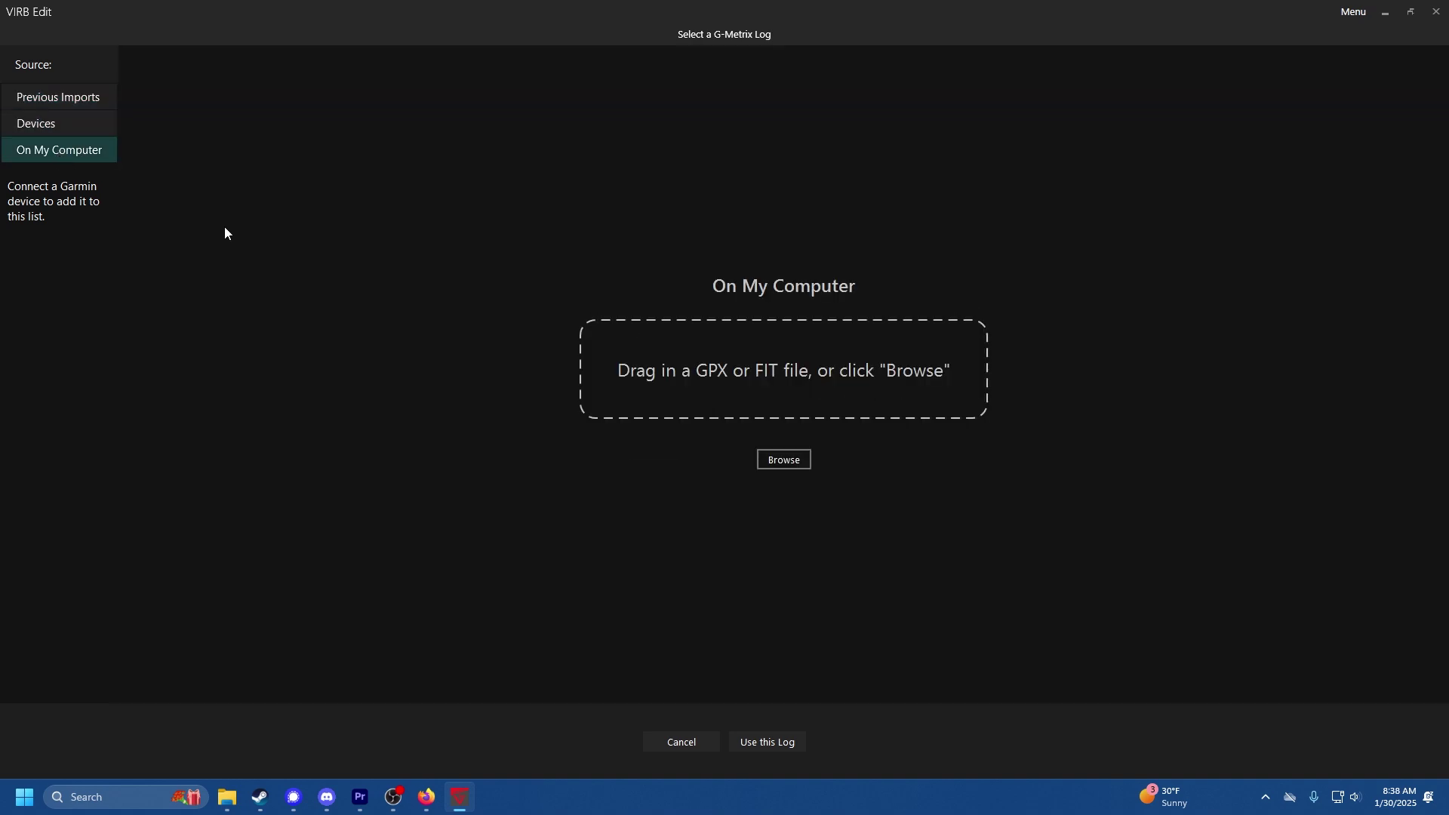
{"action": "left_click", "coordinate": [782, 462]}
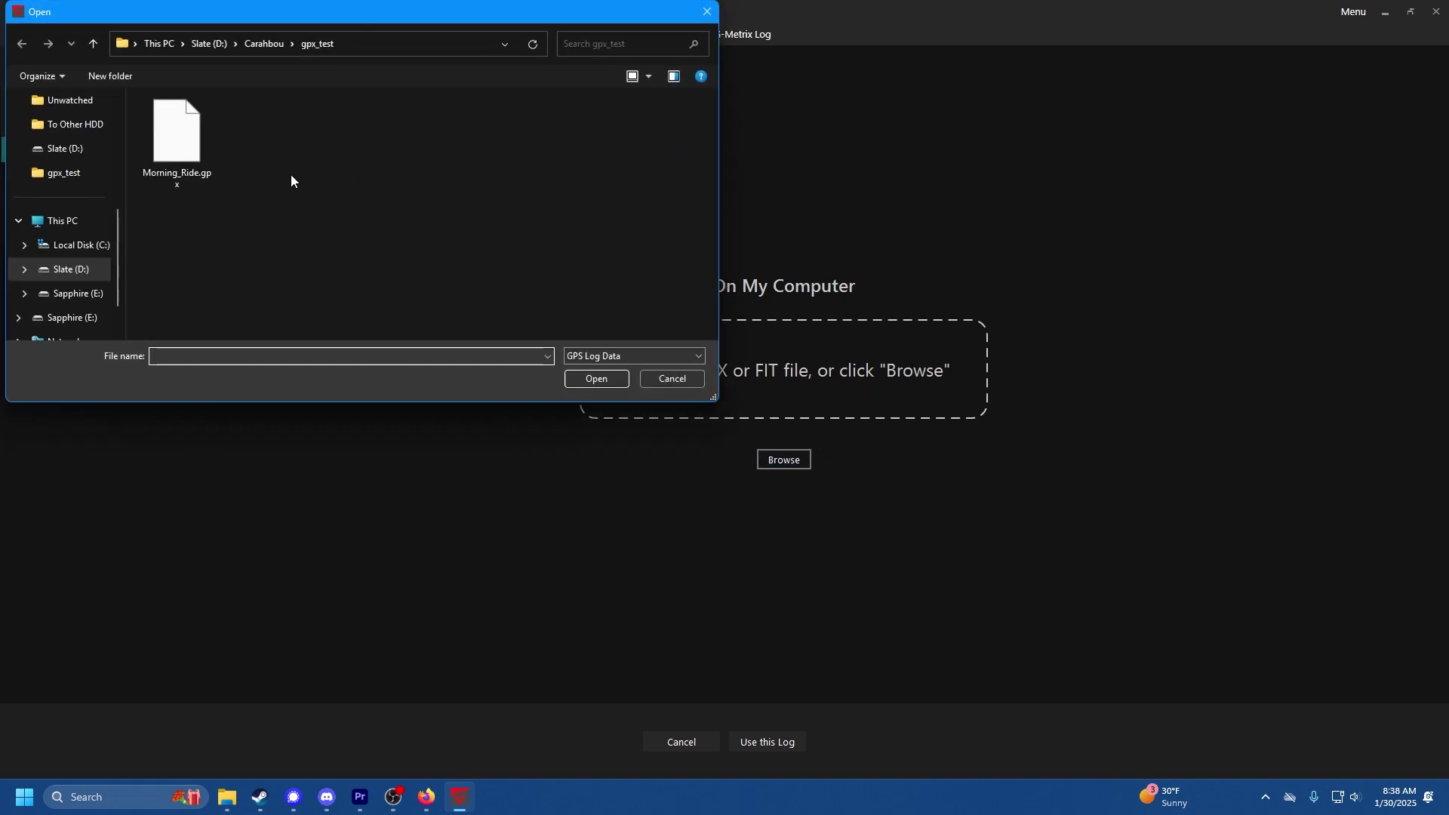
{"action": "left_click", "coordinate": [177, 135]}
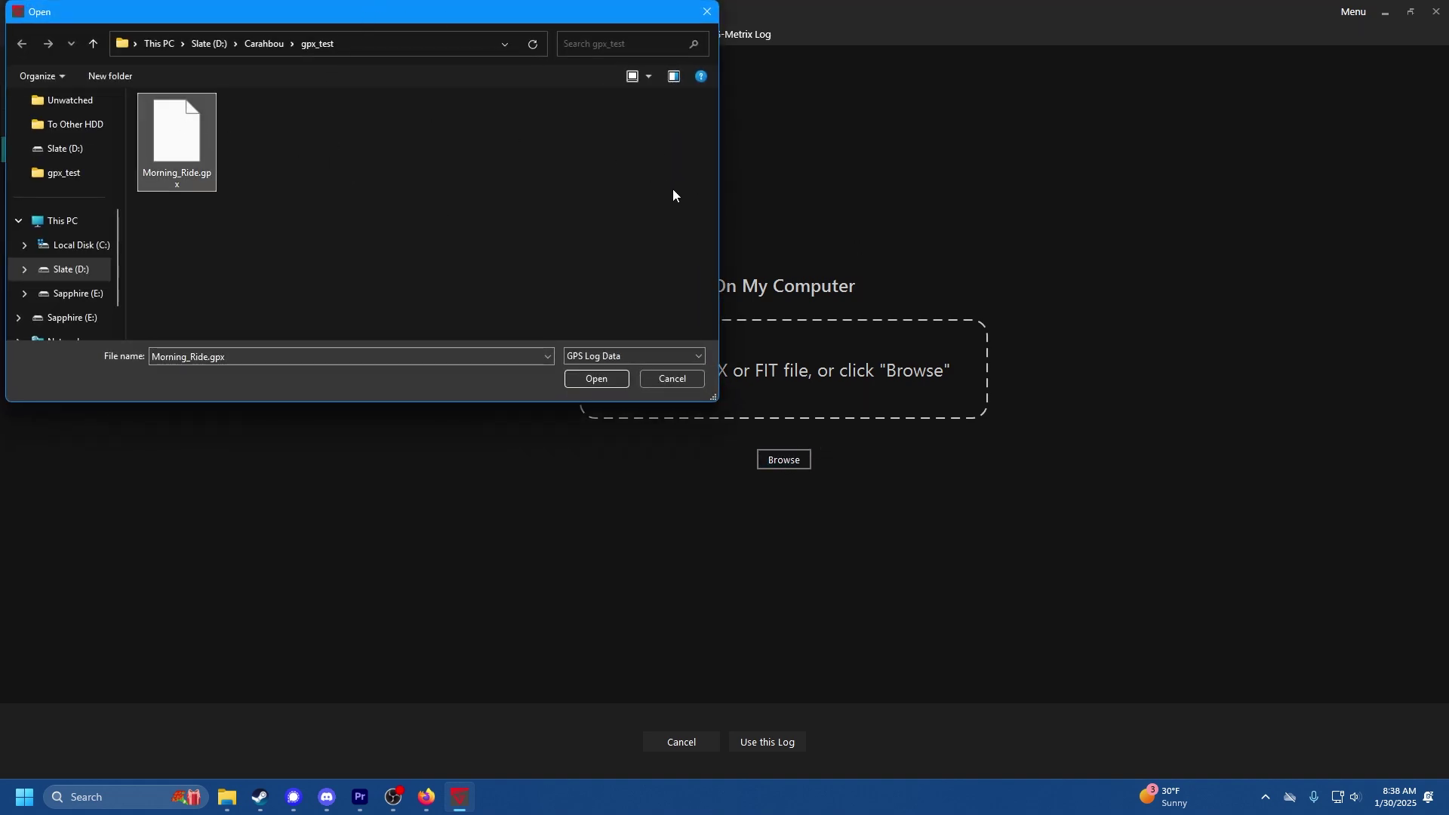
{"action": "left_click", "coordinate": [669, 383]}
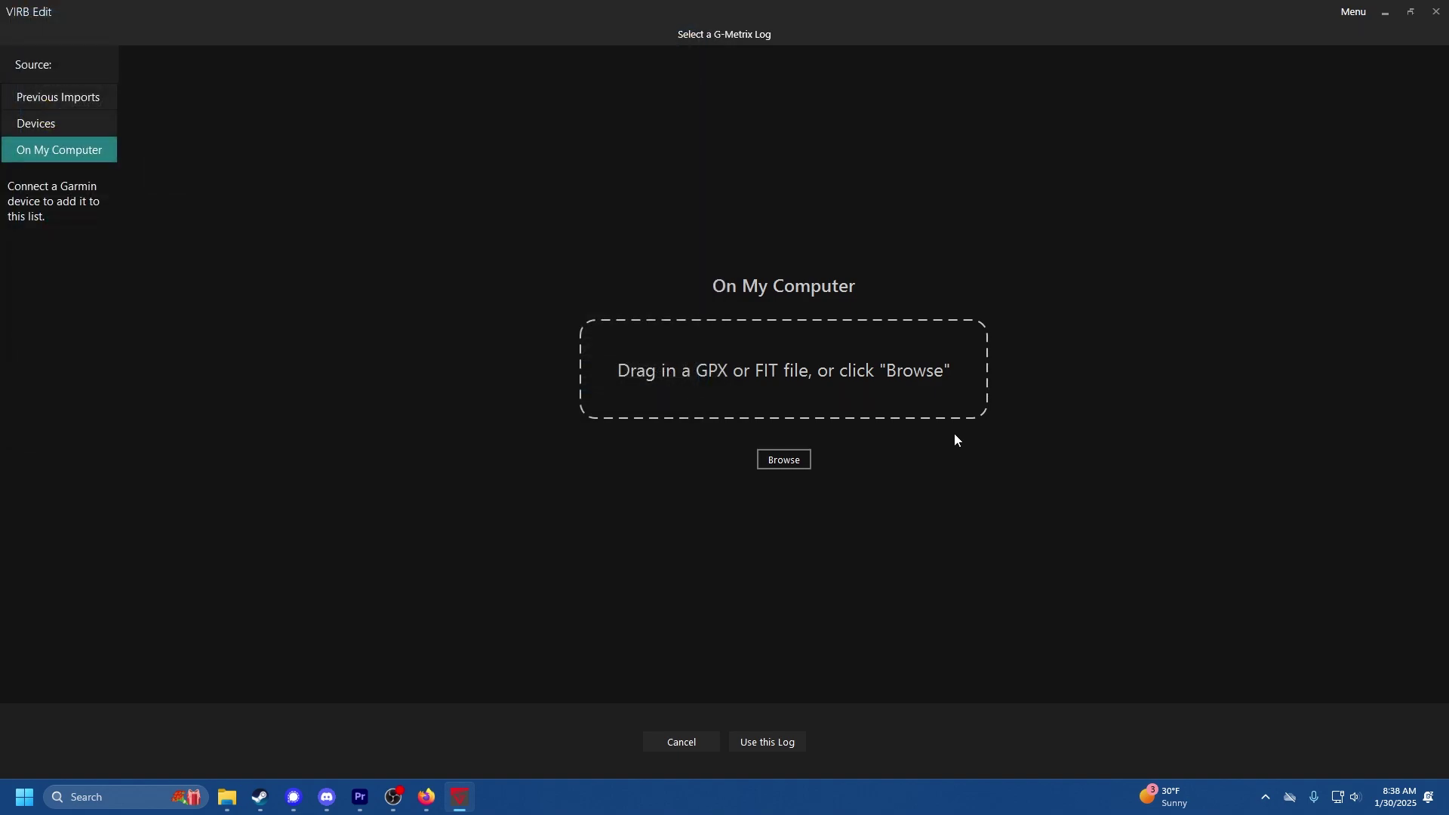
{"action": "left_click", "coordinate": [78, 96]}
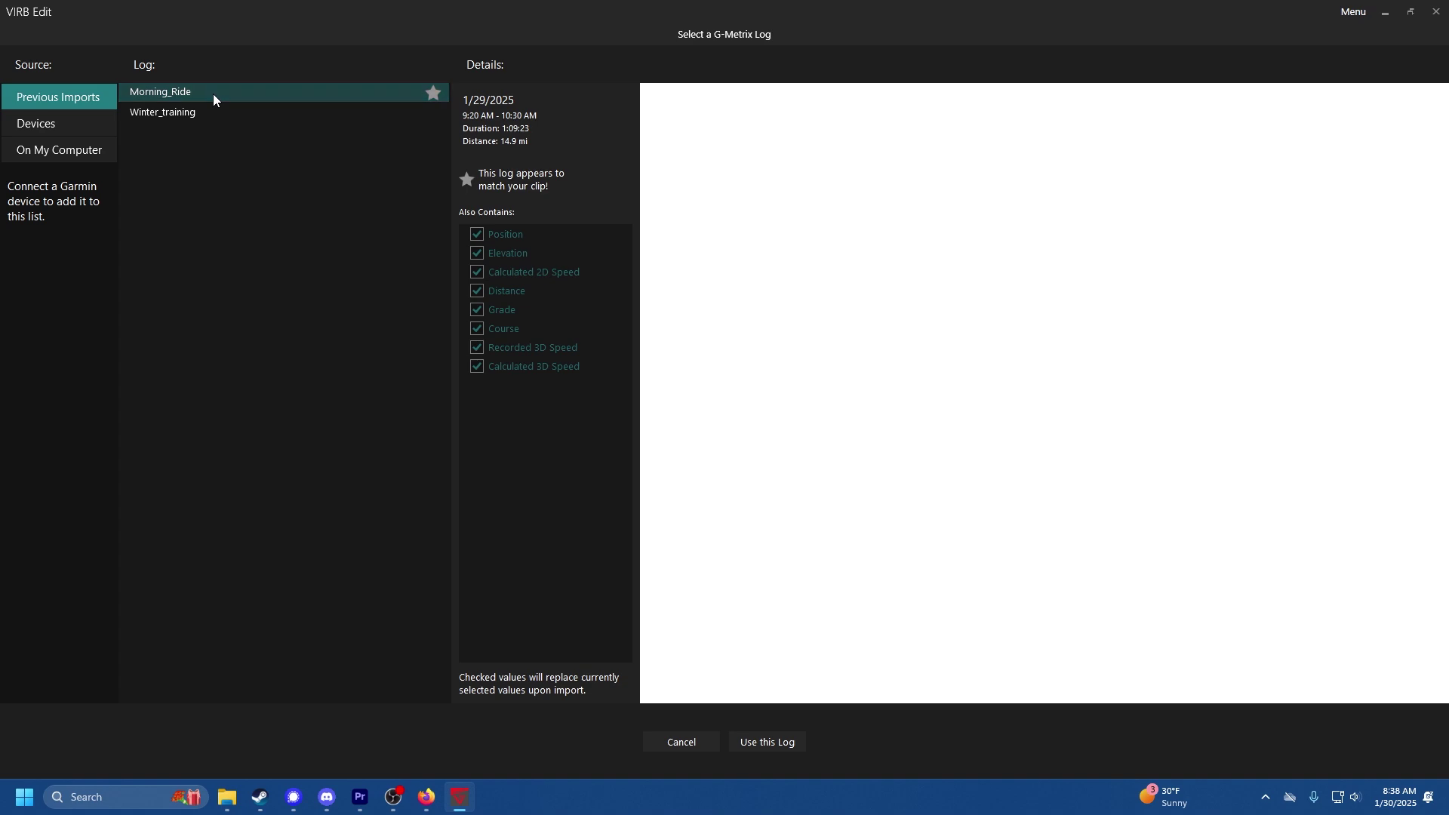
- Apply the Morning_Ride log to the clip with Use this Log
{"action": "left_click", "coordinate": [774, 745]}
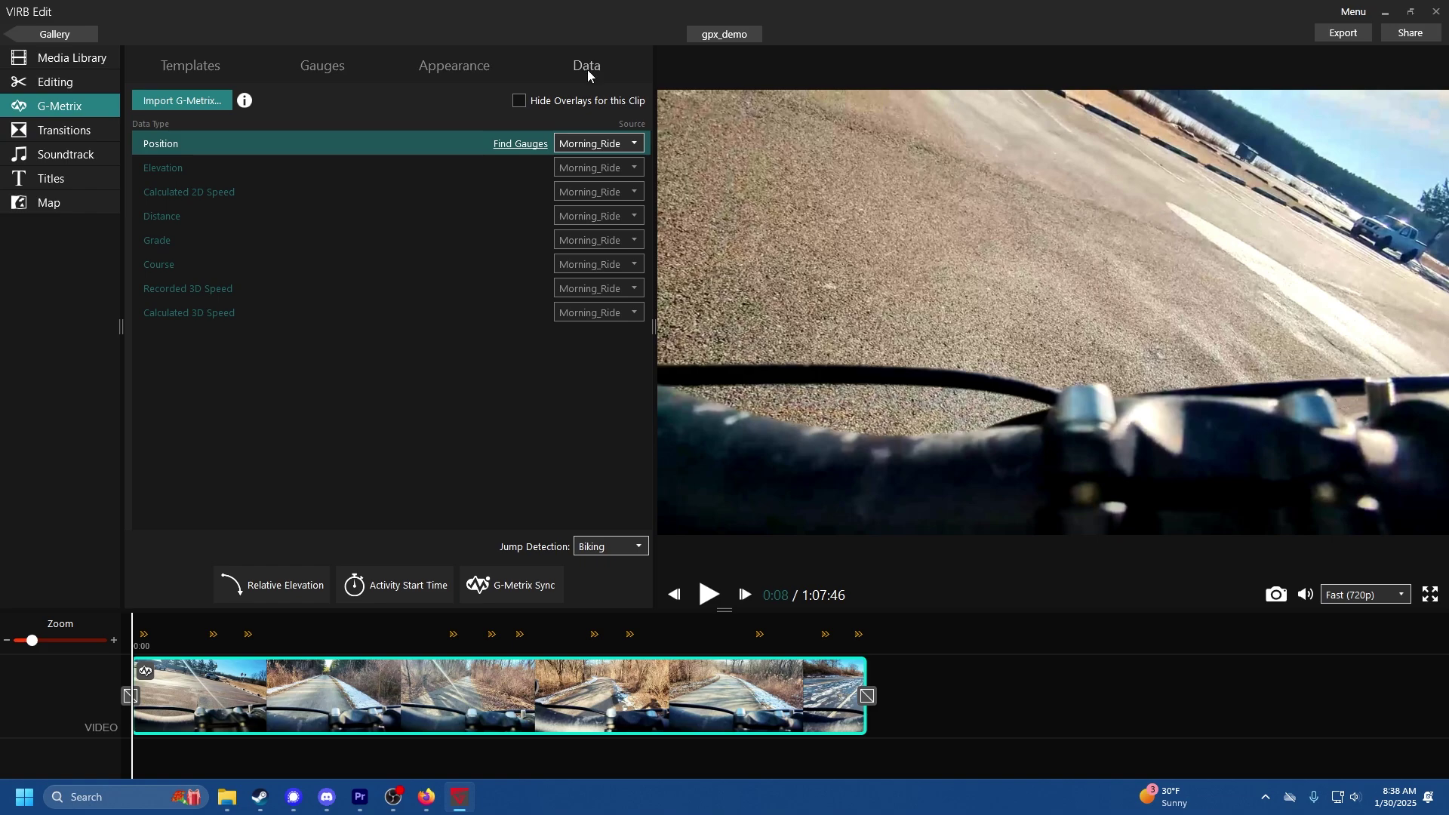
- Preview the Race Day, Helmet, Grounded, Core Metrics, Futurist, Centrist and DEFAULT templates
{"action": "left_click", "coordinate": [199, 68]}
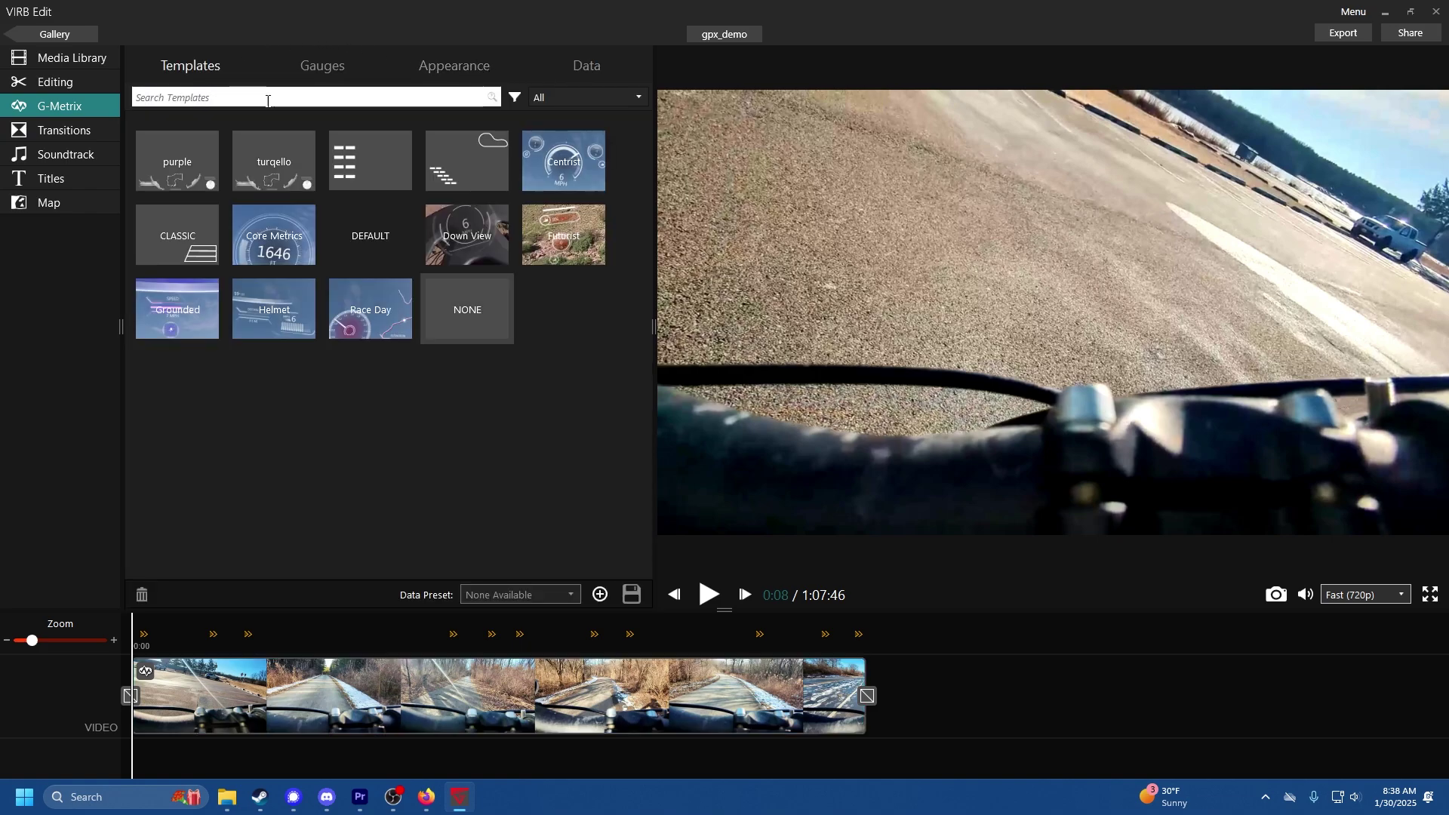
{"action": "left_click", "coordinate": [370, 313]}
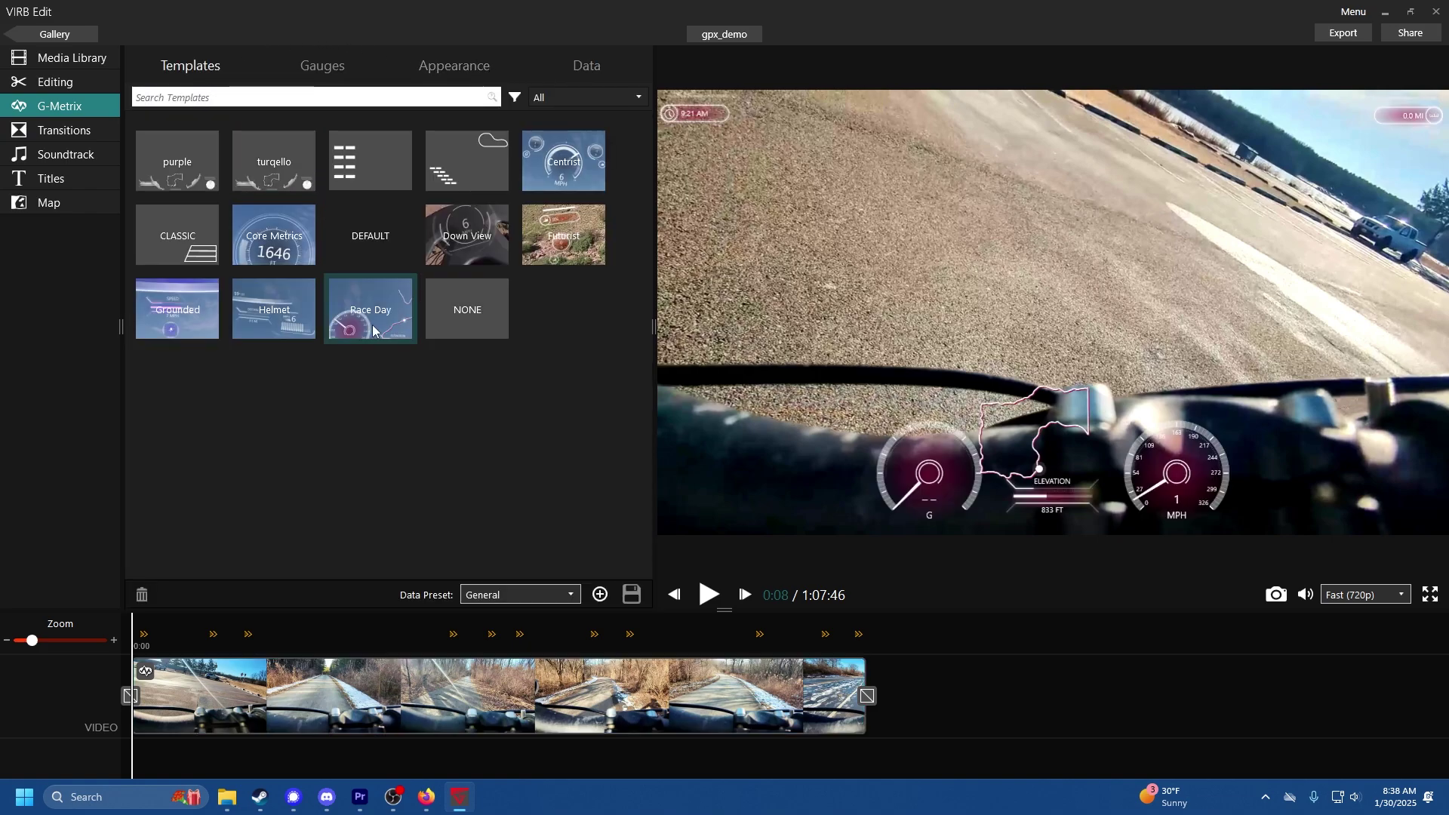
{"action": "left_click", "coordinate": [301, 307]}
{"action": "left_click", "coordinate": [180, 338]}
{"action": "left_click", "coordinate": [275, 235]}
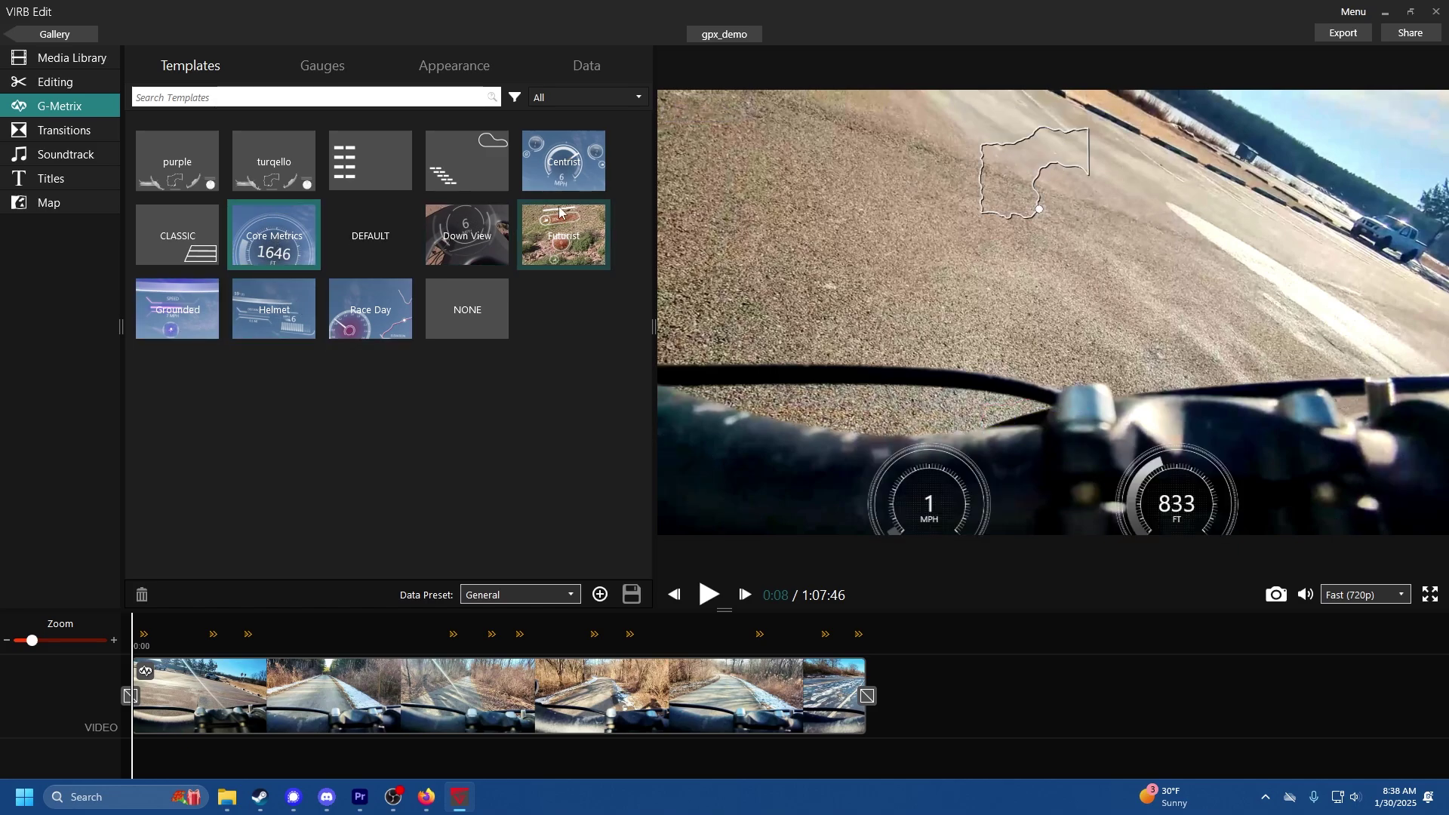
{"action": "left_click", "coordinate": [564, 235]}
{"action": "left_click", "coordinate": [571, 149]}
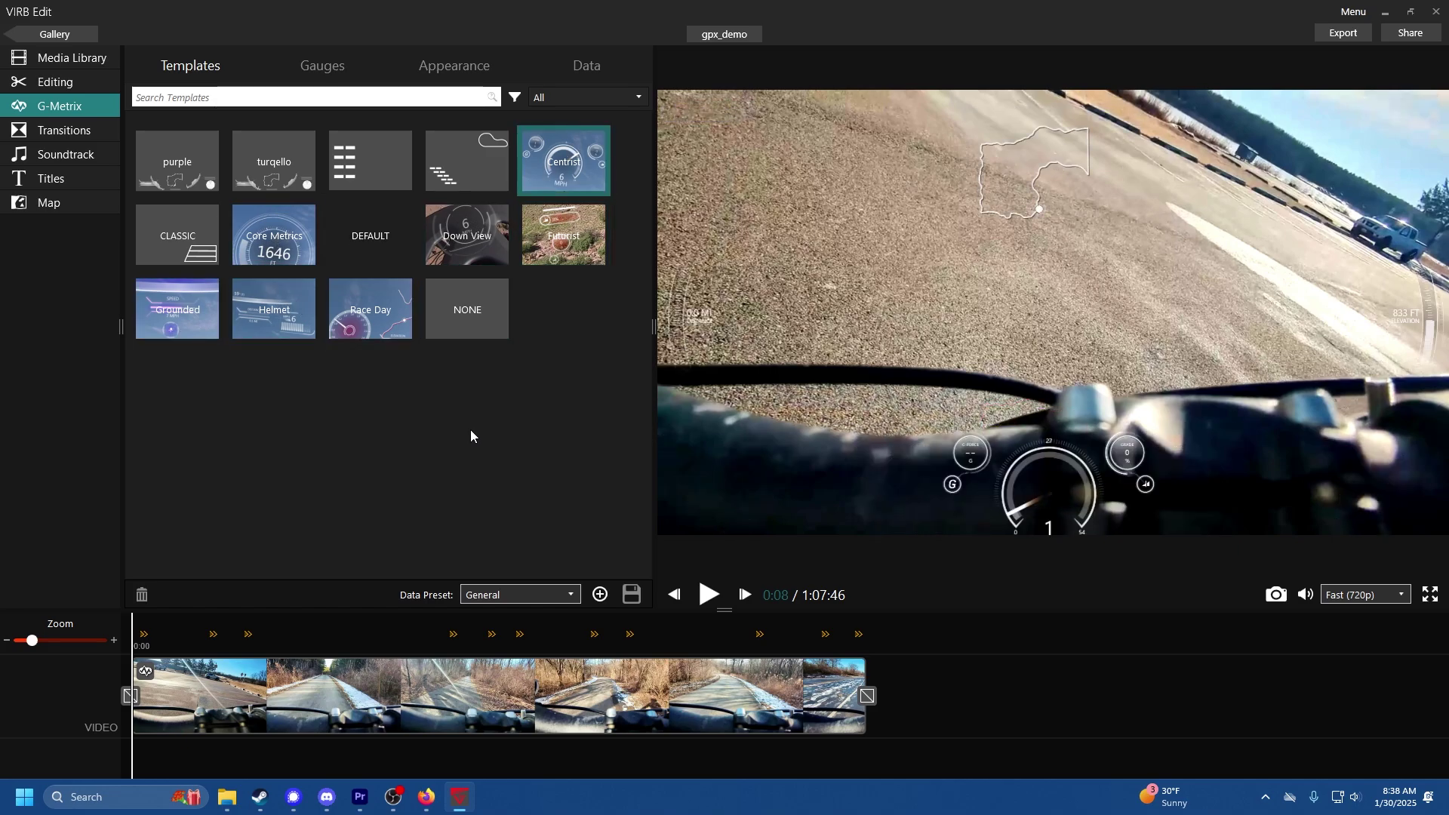
{"action": "left_click", "coordinate": [347, 237]}
- Apply turqello, compare it with Grounded, then try the grade, elevation and pace template
{"action": "left_click", "coordinate": [294, 160]}
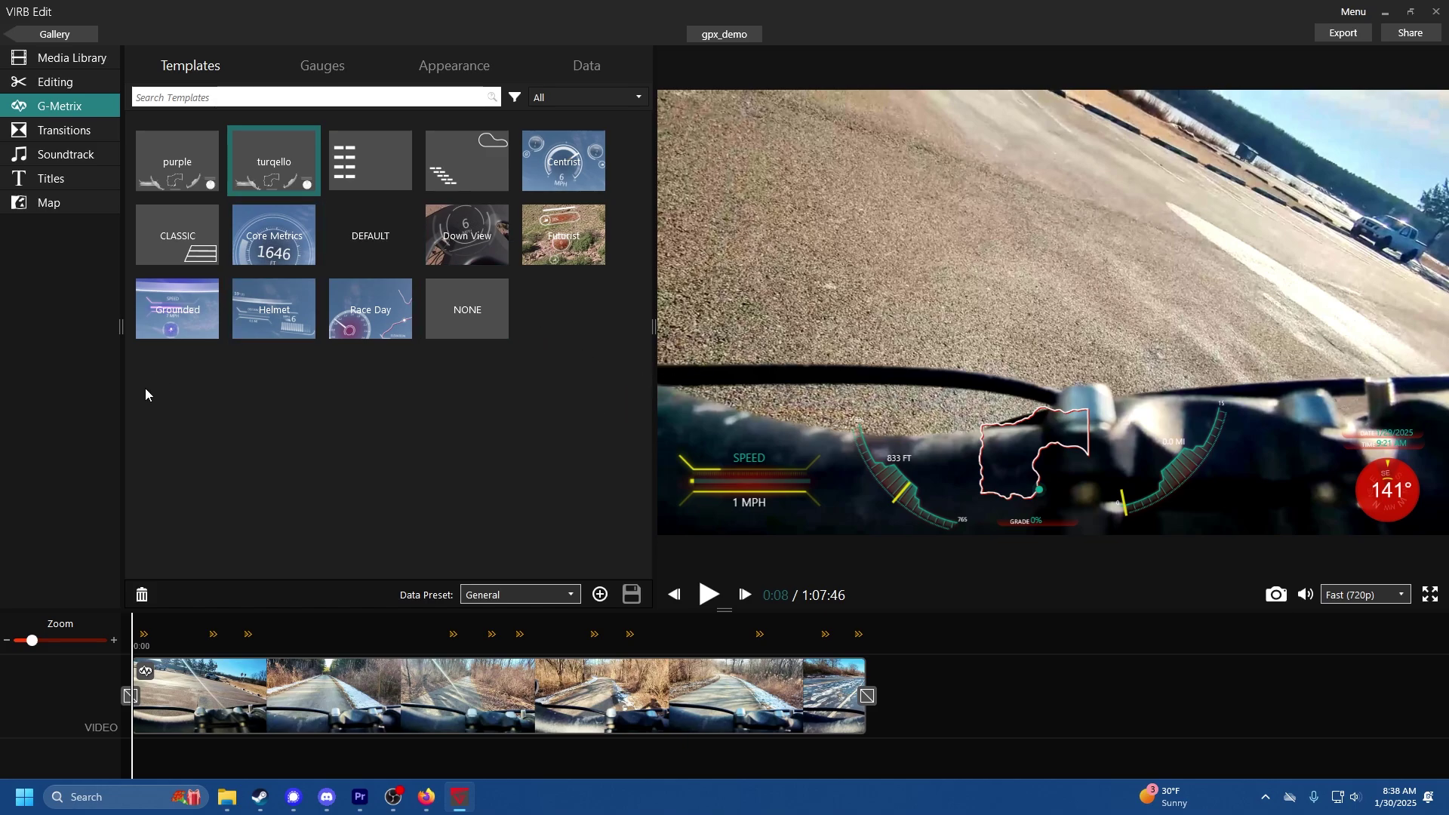
{"action": "left_click", "coordinate": [173, 319]}
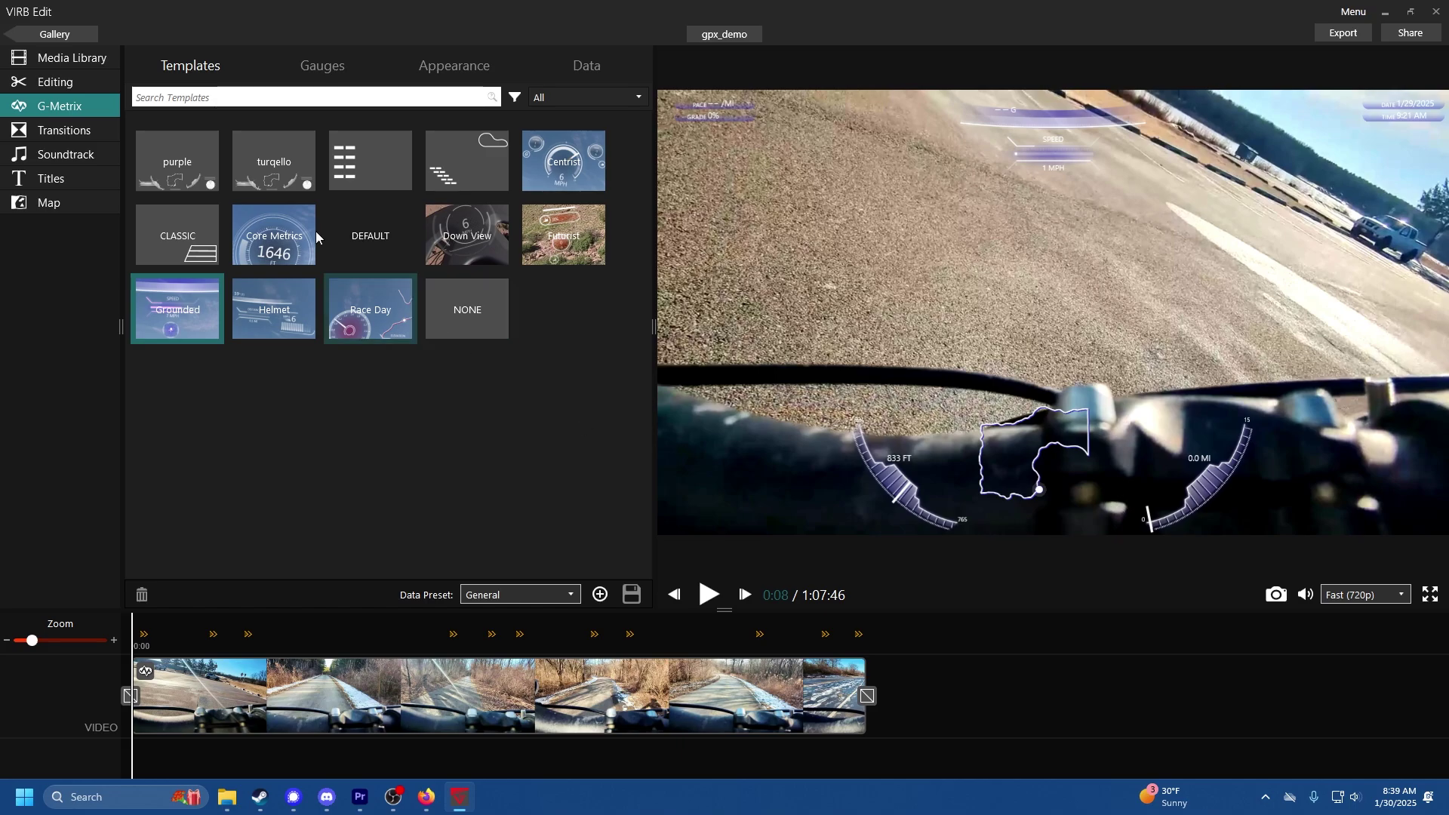
{"action": "left_click", "coordinate": [277, 152]}
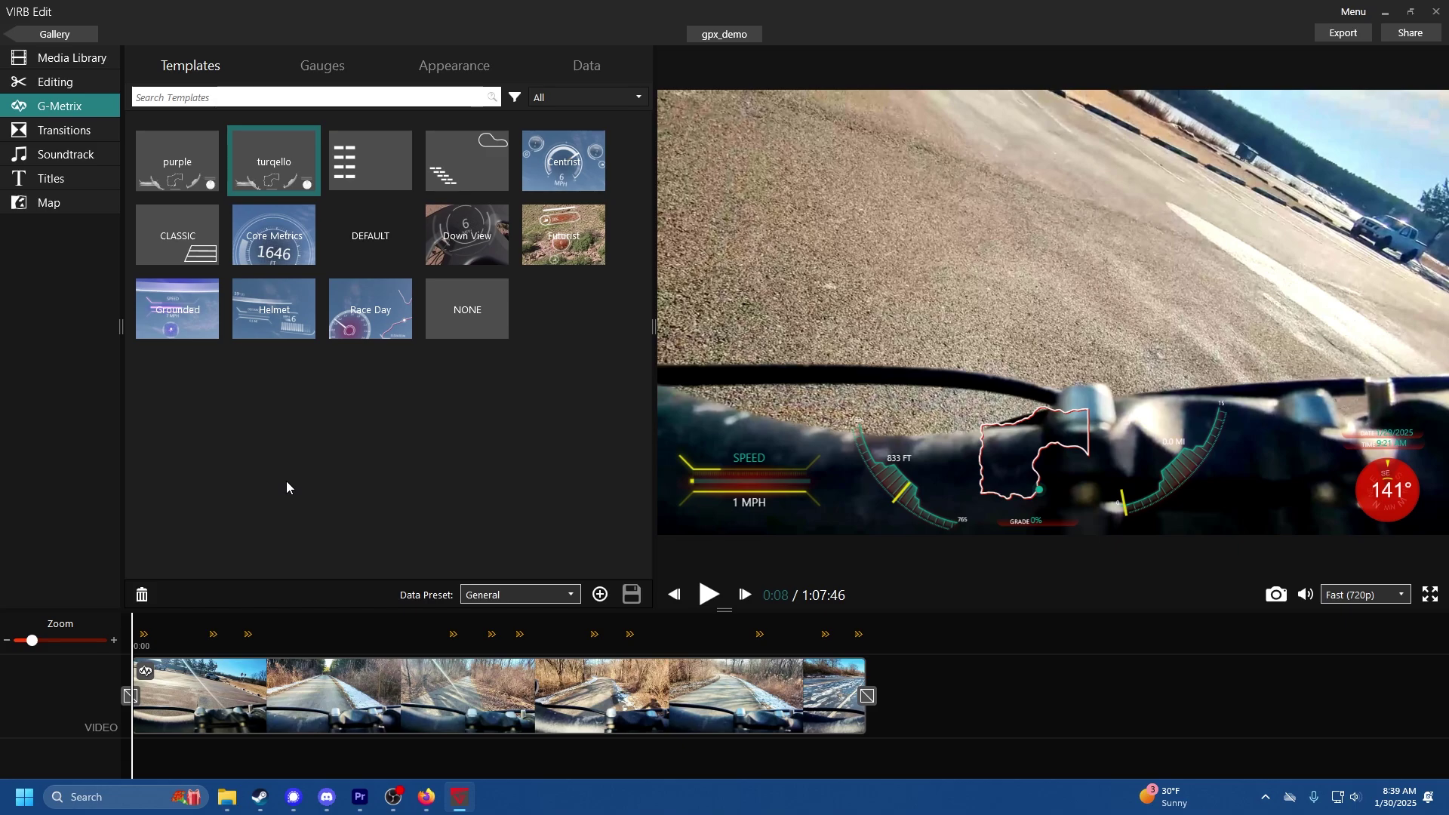
{"action": "left_click", "coordinate": [374, 160]}
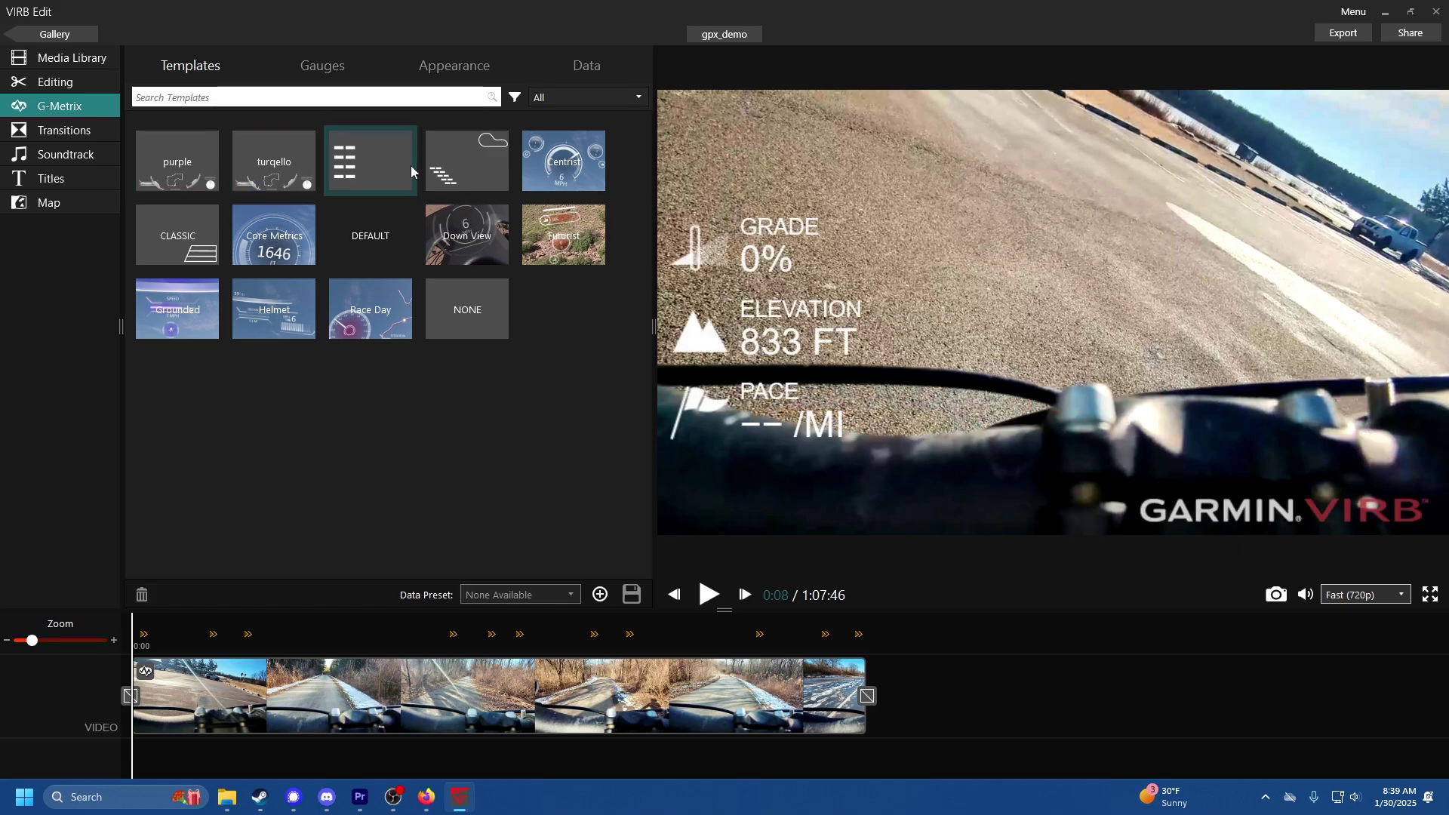
- Clear the template gauges and apply the stacked position and speed readout template
{"action": "left_click", "coordinate": [362, 338]}
{"action": "left_click", "coordinate": [465, 315]}
{"action": "left_click", "coordinate": [451, 161]}
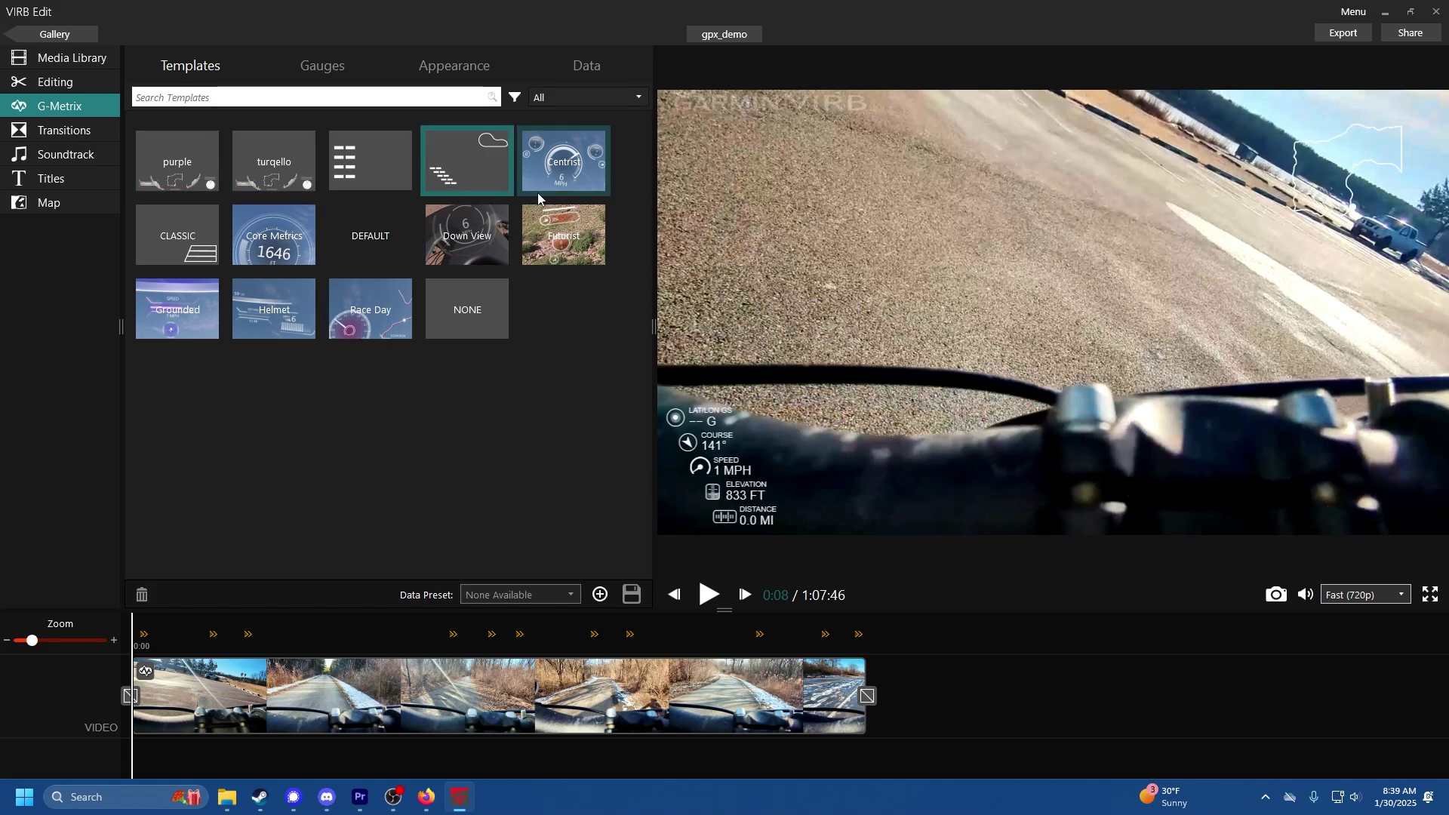
- Add a digital Calculated 2D Speed gauge at the bottom centre of the video
{"action": "left_click", "coordinate": [330, 67]}
{"action": "left_click", "coordinate": [191, 174]}
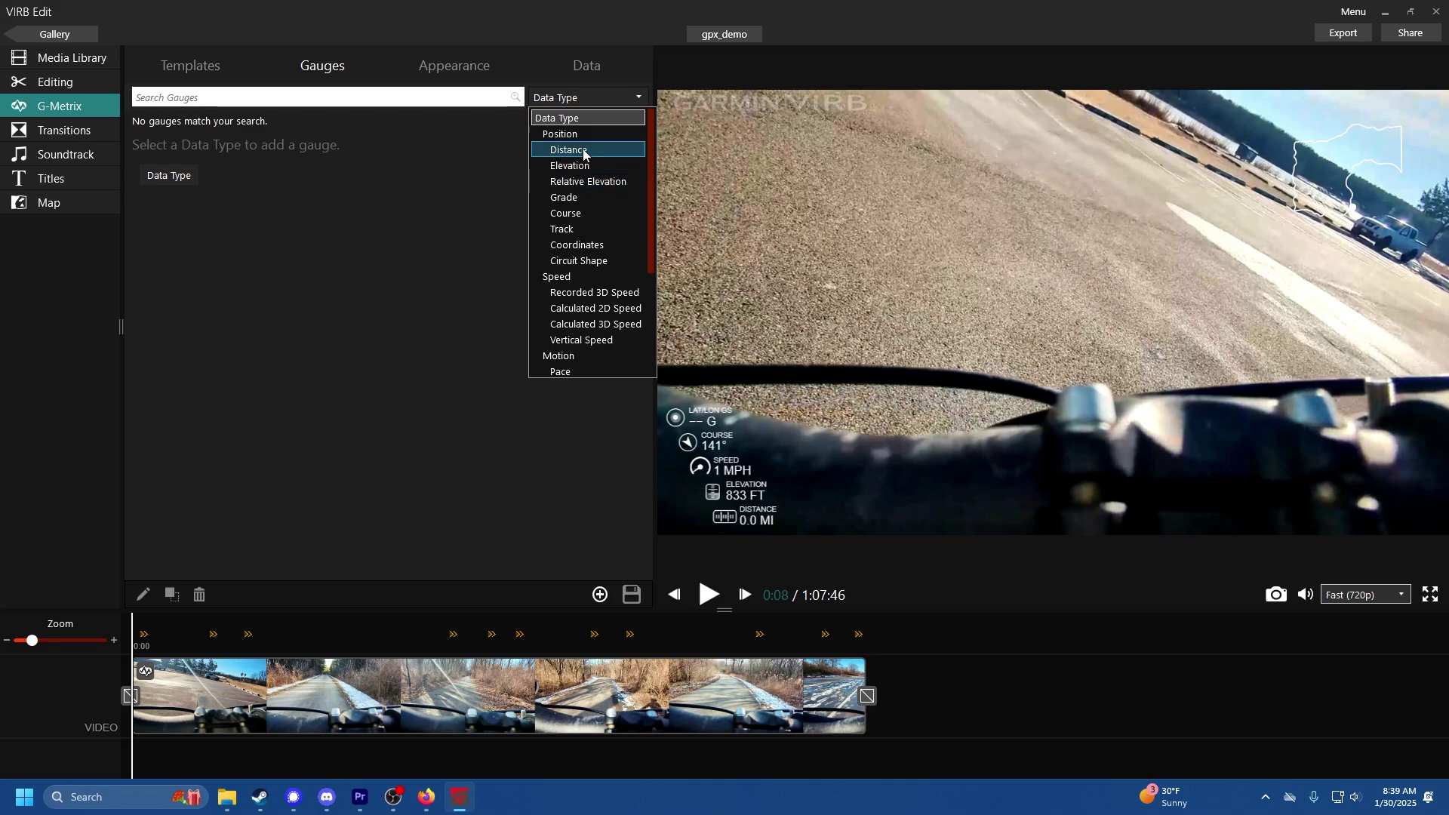
{"action": "scroll", "coordinate": [581, 151], "scroll_direction": "down", "scroll_amount": 4}
{"action": "scroll", "coordinate": [584, 280], "scroll_direction": "up", "scroll_amount": 2}
{"action": "scroll", "coordinate": [589, 292], "scroll_direction": "down", "scroll_amount": 2}
{"action": "scroll", "coordinate": [569, 299], "scroll_direction": "up", "scroll_amount": 3}
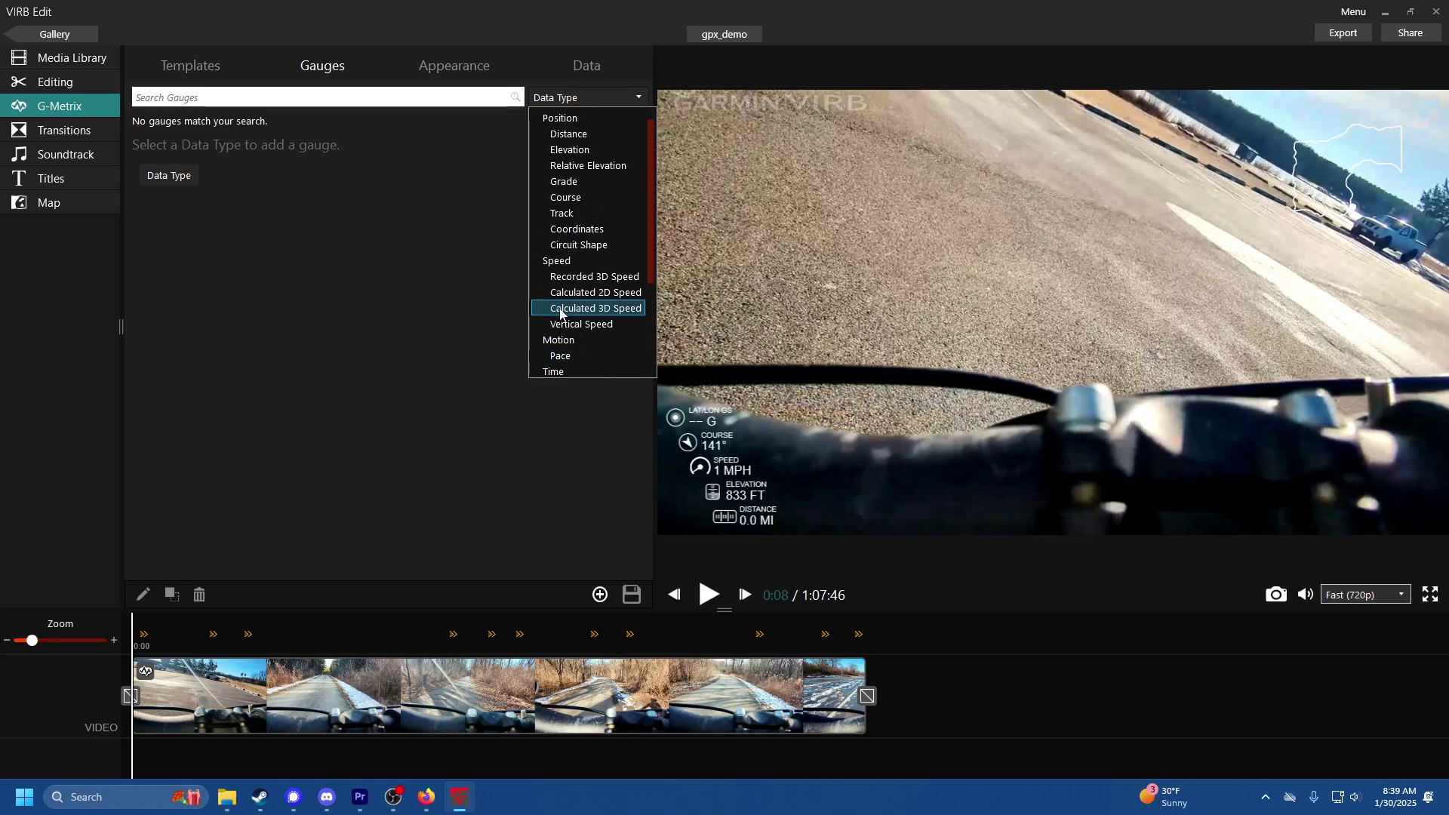
{"action": "left_click", "coordinate": [569, 300]}
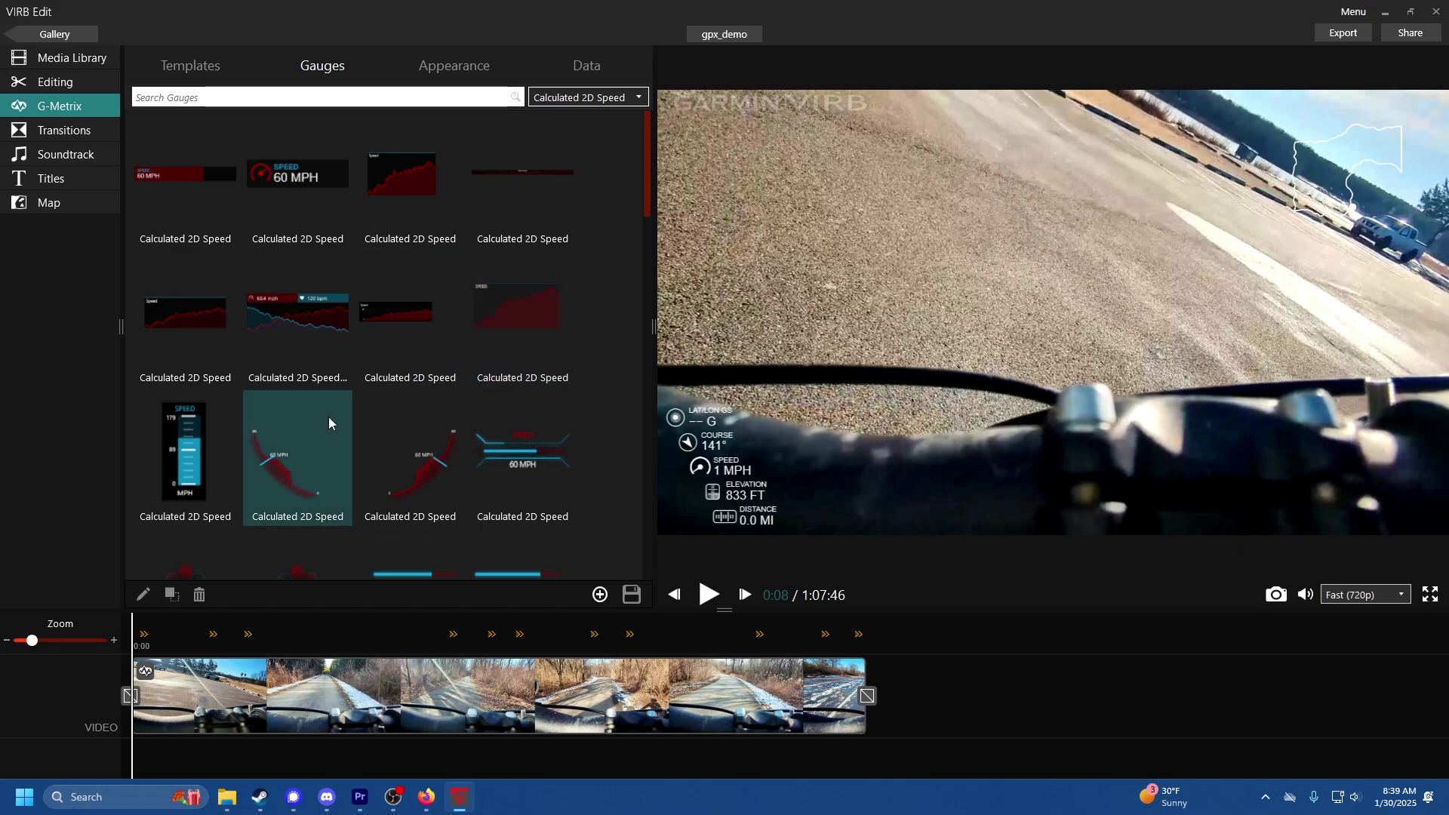
{"action": "scroll", "coordinate": [342, 328], "scroll_direction": "down", "scroll_amount": 3}
{"action": "scroll", "coordinate": [323, 377], "scroll_direction": "down", "scroll_amount": 10}
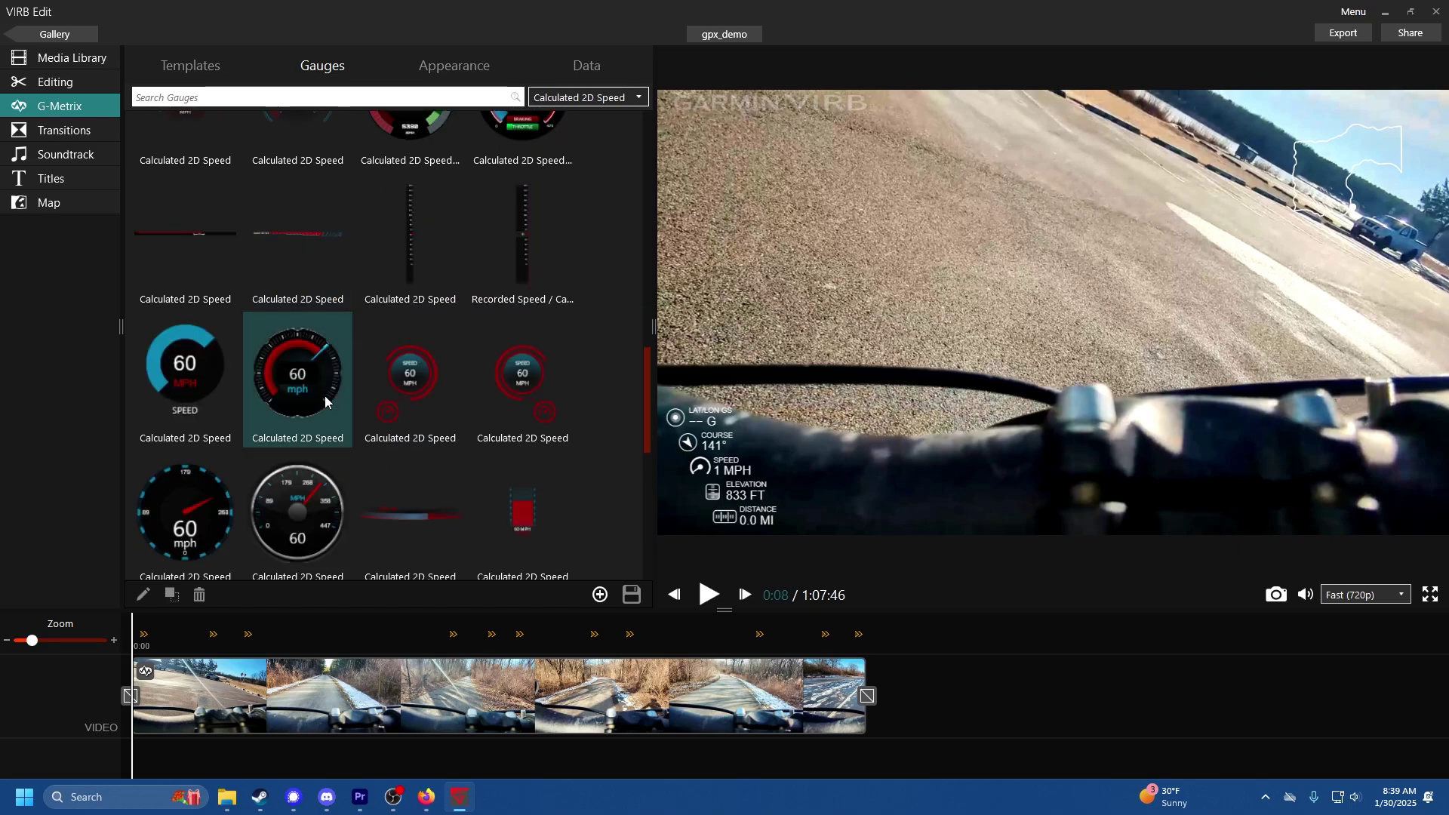
{"action": "scroll", "coordinate": [334, 405], "scroll_direction": "up", "scroll_amount": 6}
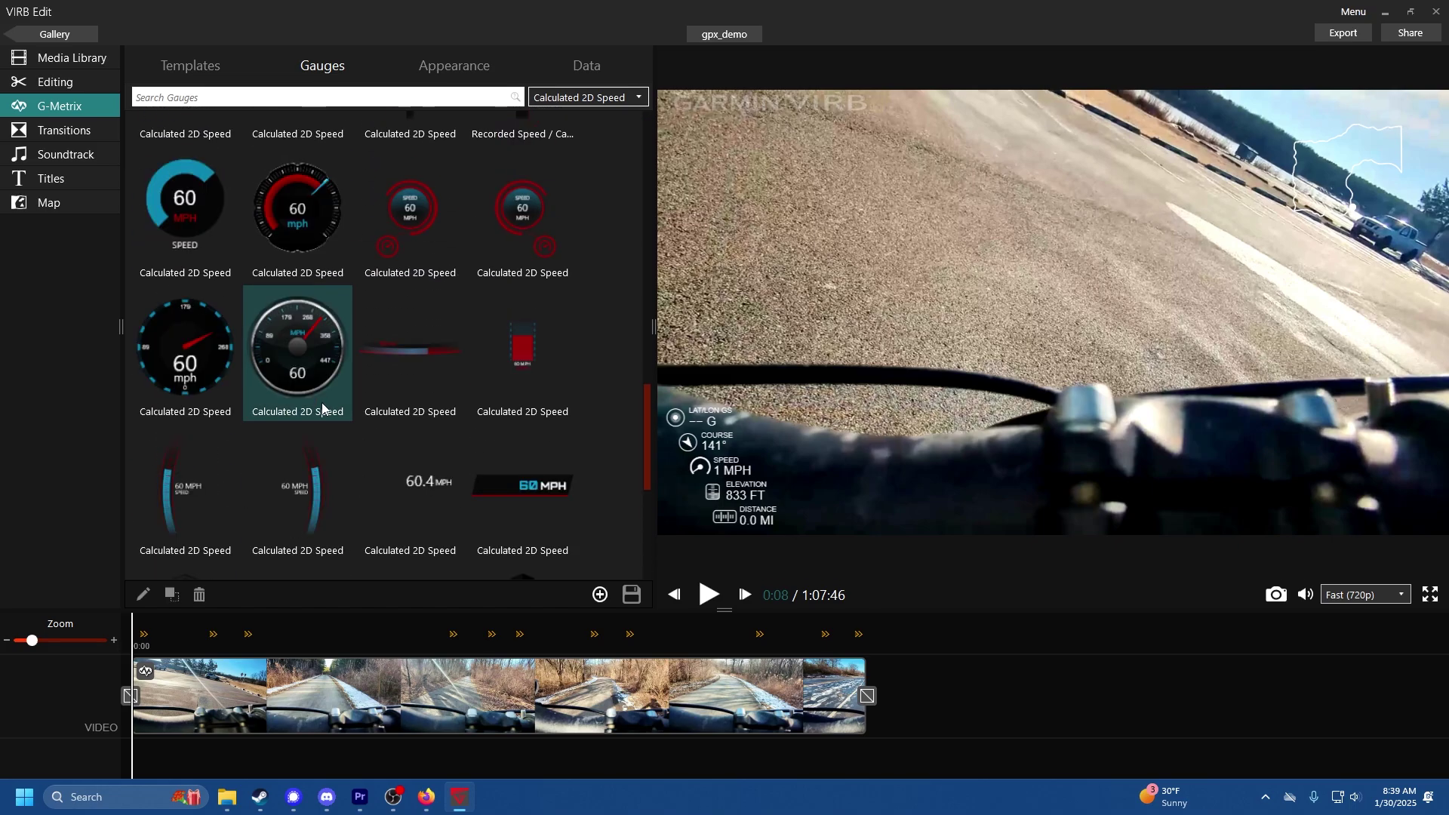
{"action": "scroll", "coordinate": [365, 413], "scroll_direction": "up", "scroll_amount": 4}
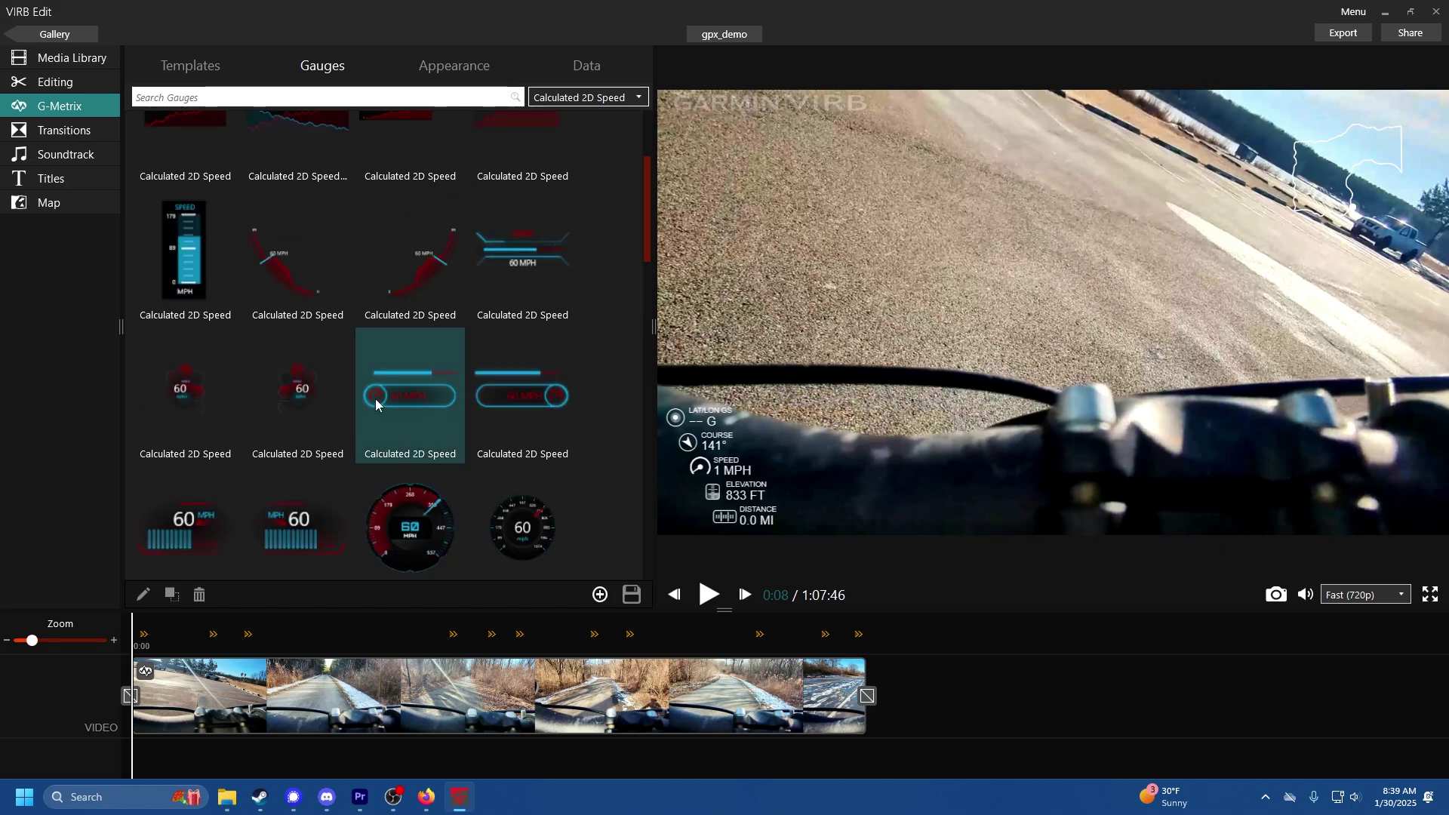
{"action": "scroll", "coordinate": [267, 362], "scroll_direction": "down", "scroll_amount": 4}
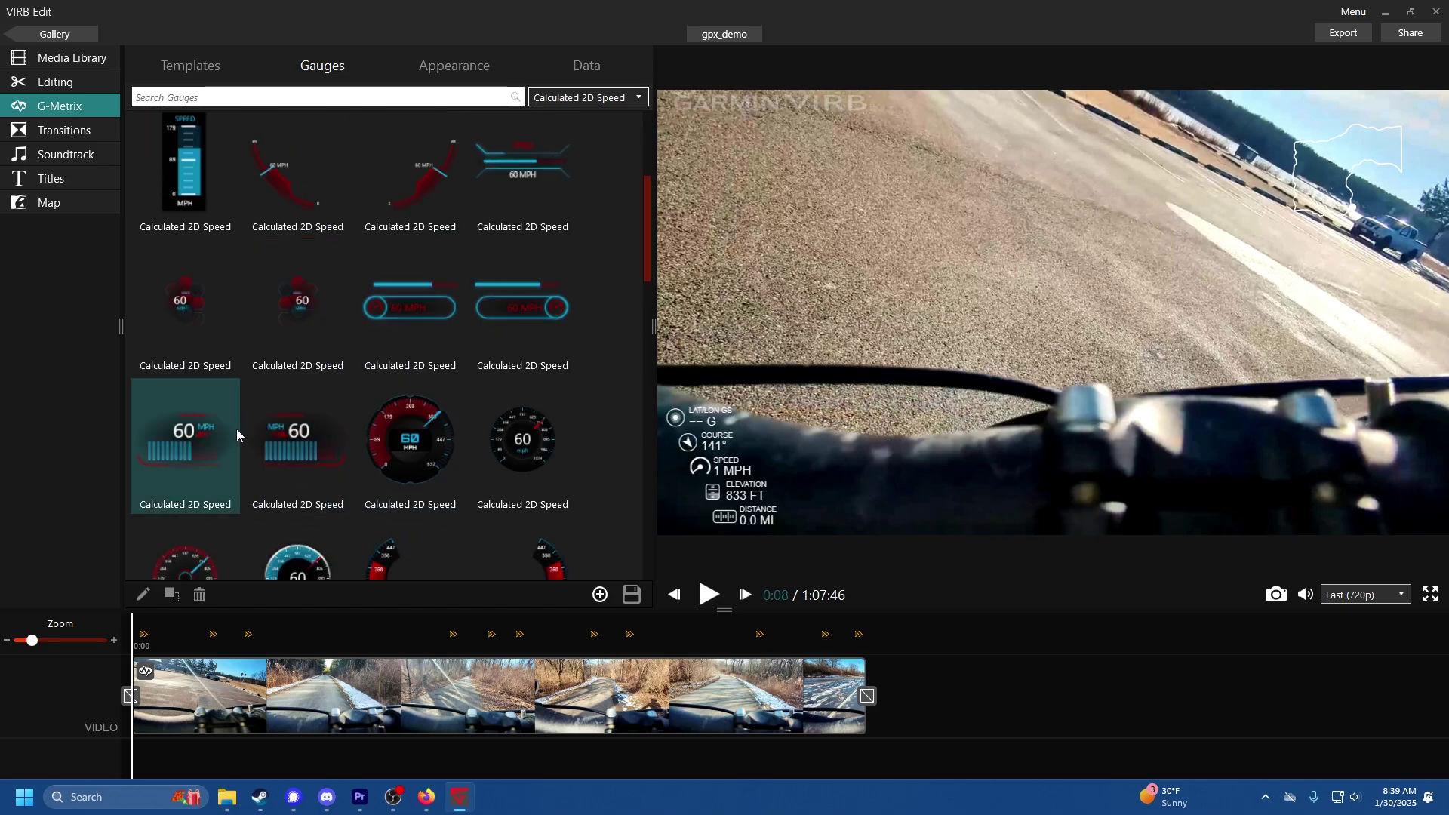
{"action": "left_click_drag", "start_coordinate": [249, 431], "coordinate": [903, 501]}
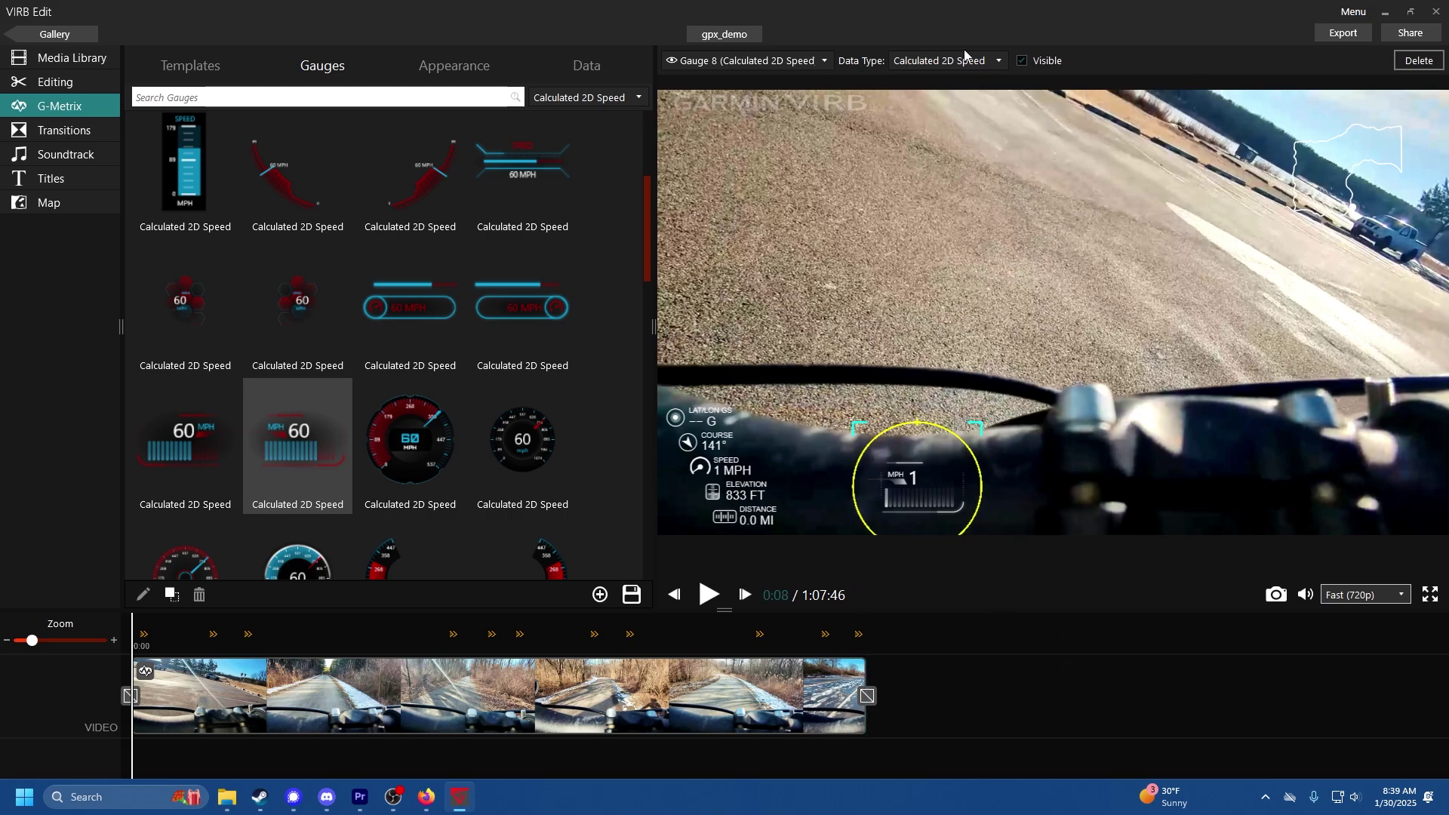
- Colour the gauge background green, Accent 2 yellow and Accent 1 pink
{"action": "left_click", "coordinate": [452, 67]}
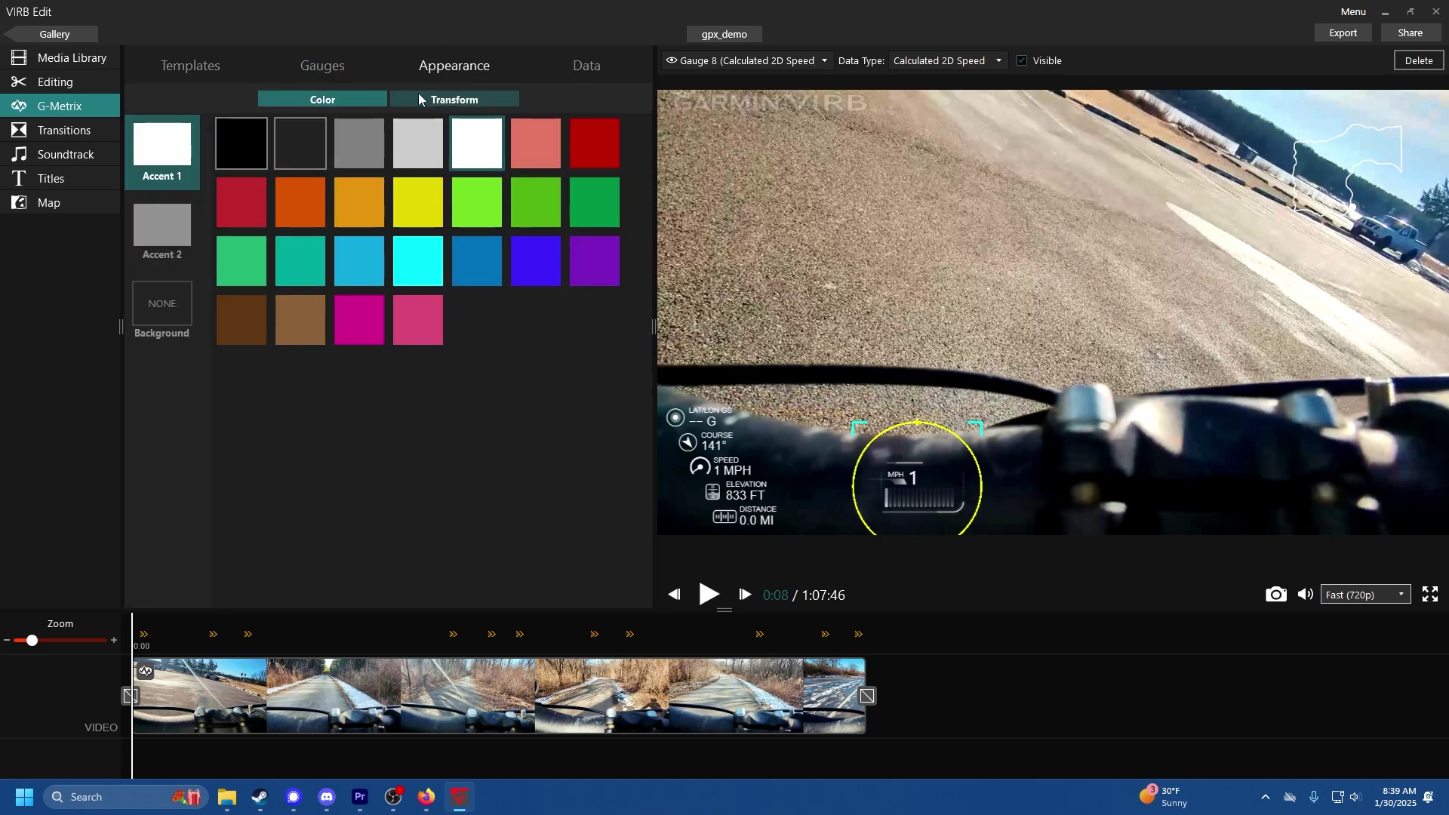
{"action": "left_click", "coordinate": [167, 239]}
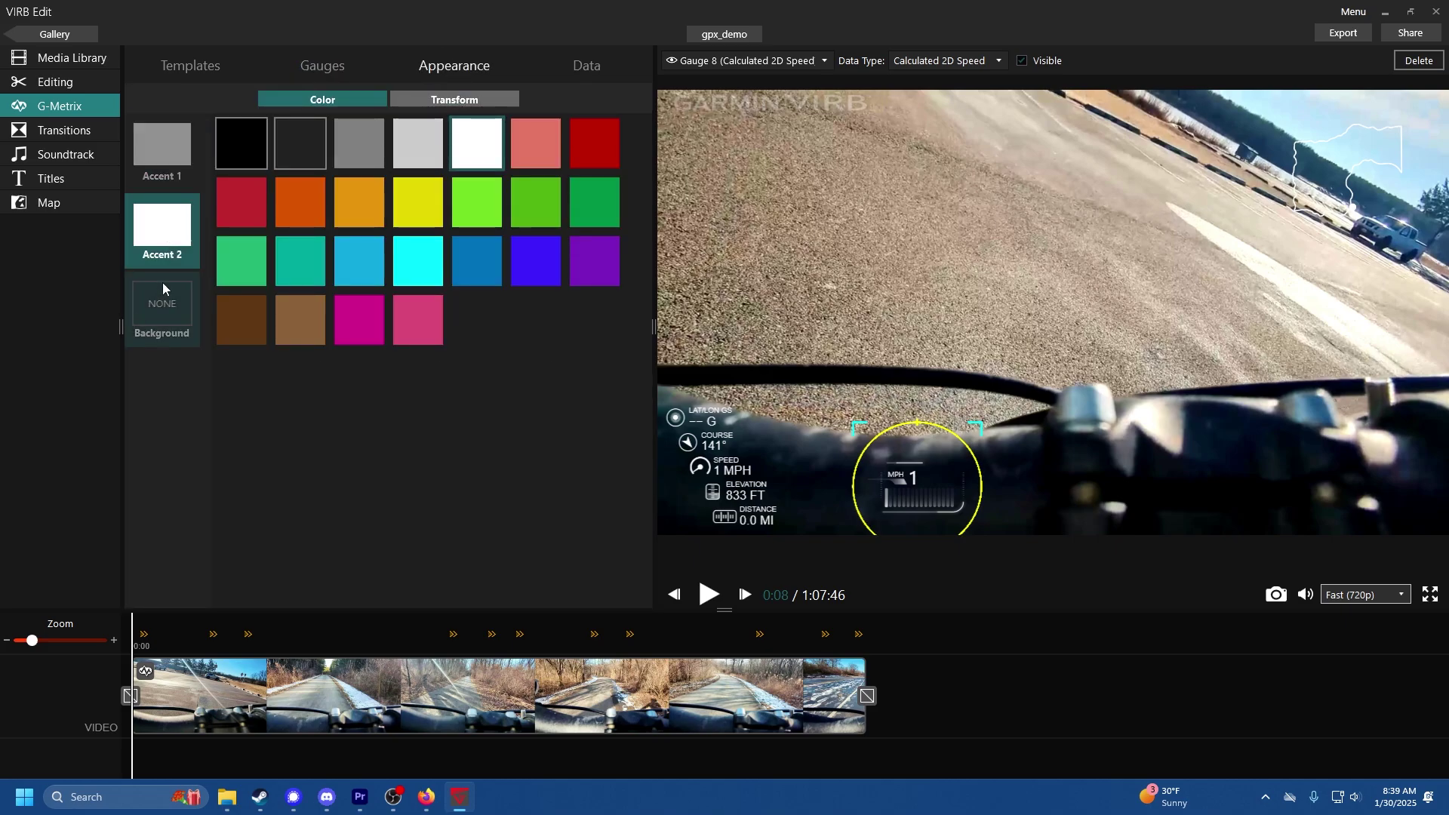
{"action": "left_click", "coordinate": [153, 311]}
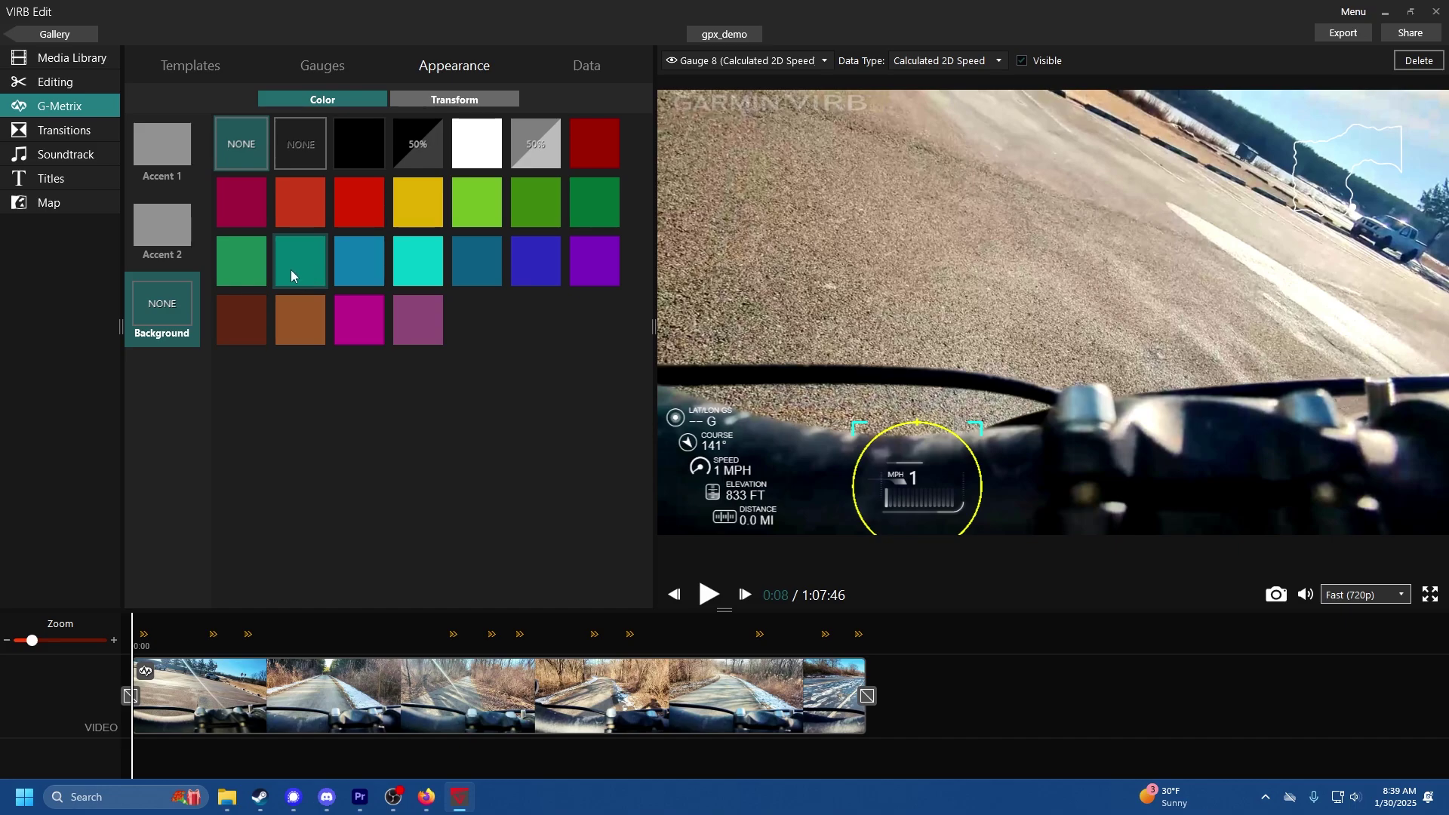
{"action": "left_click", "coordinate": [244, 257]}
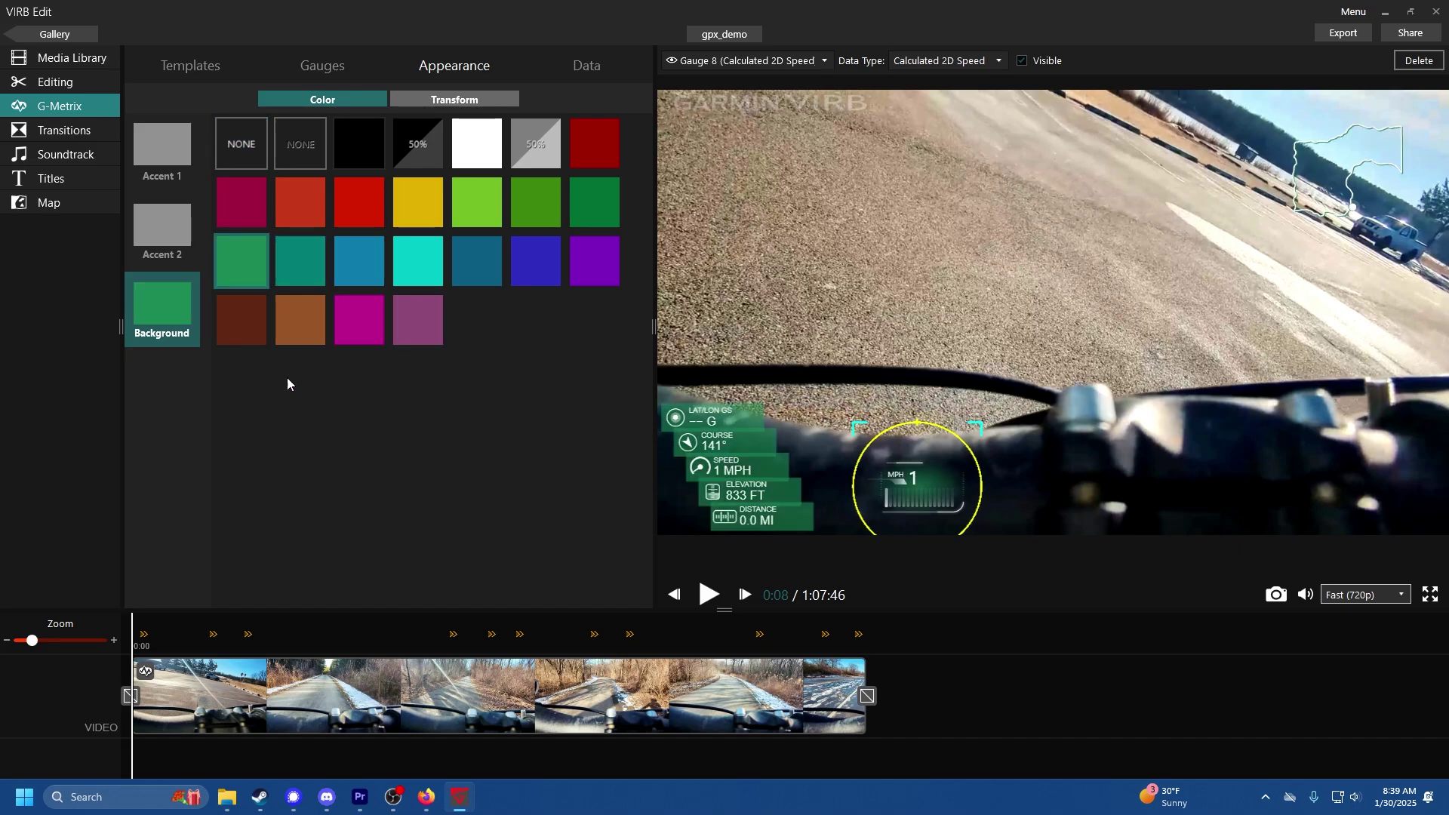
{"action": "left_click", "coordinate": [179, 260]}
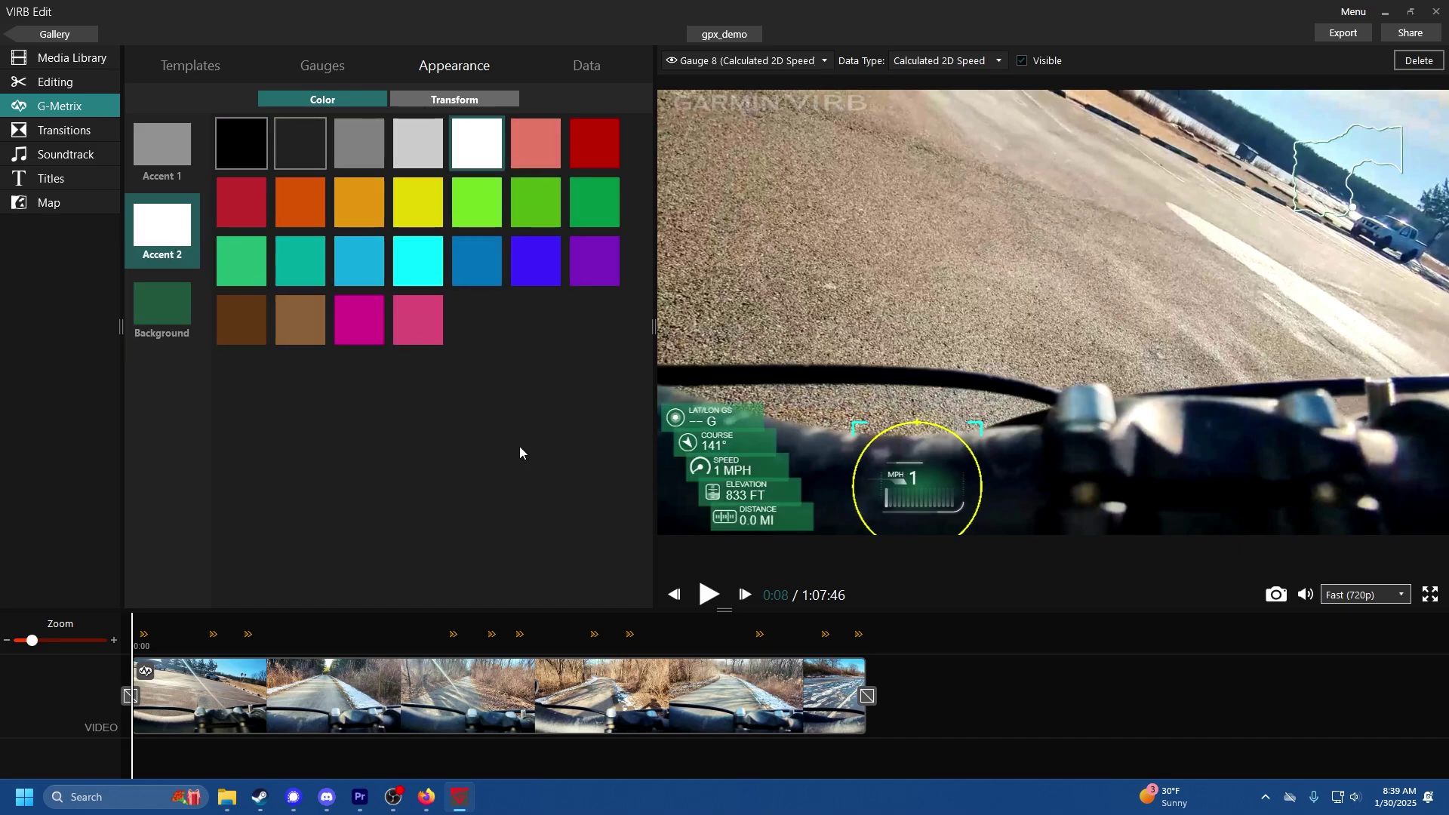
{"action": "left_click", "coordinate": [419, 207]}
{"action": "left_click", "coordinate": [151, 133]}
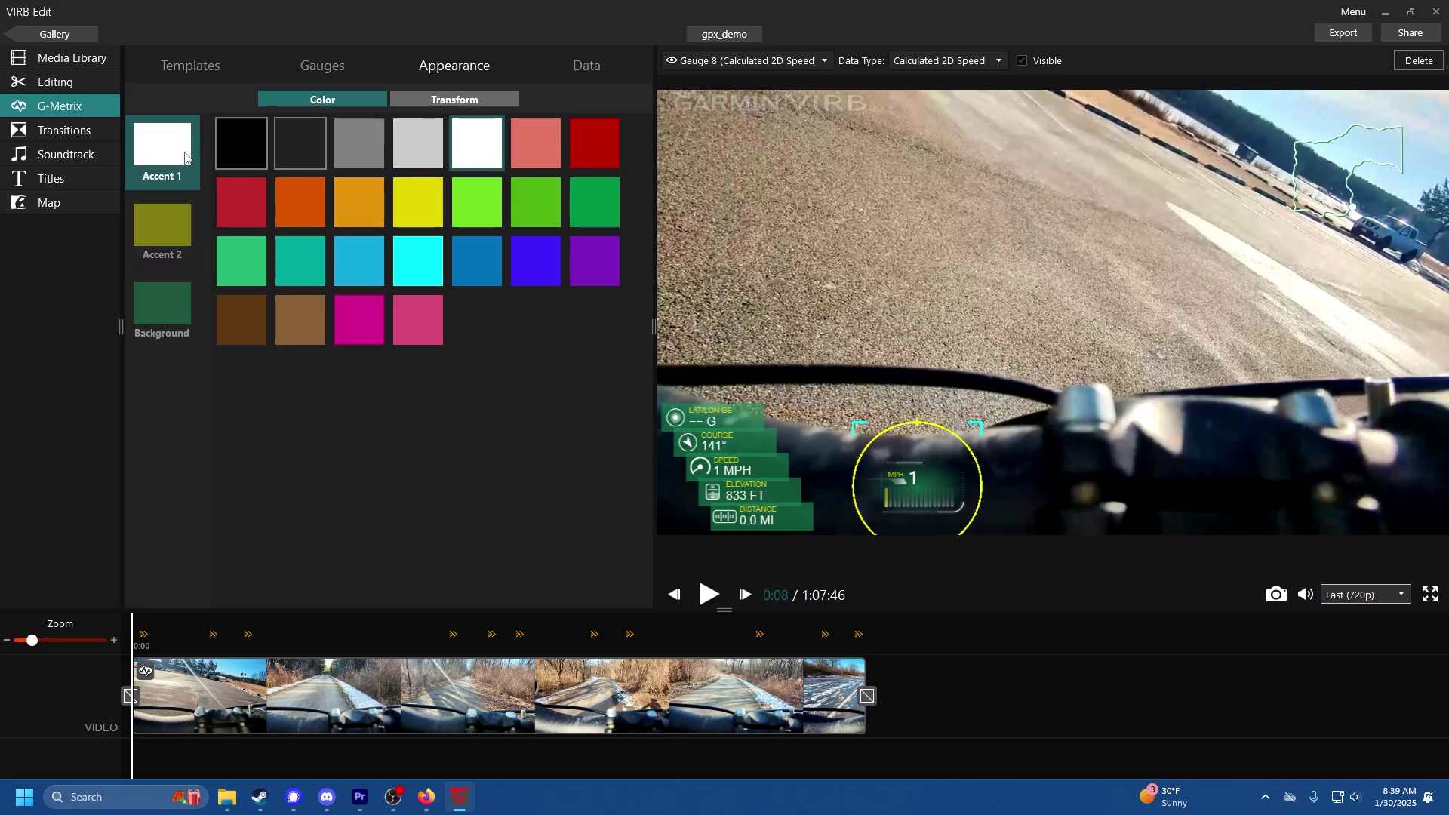
{"action": "left_click", "coordinate": [439, 313]}
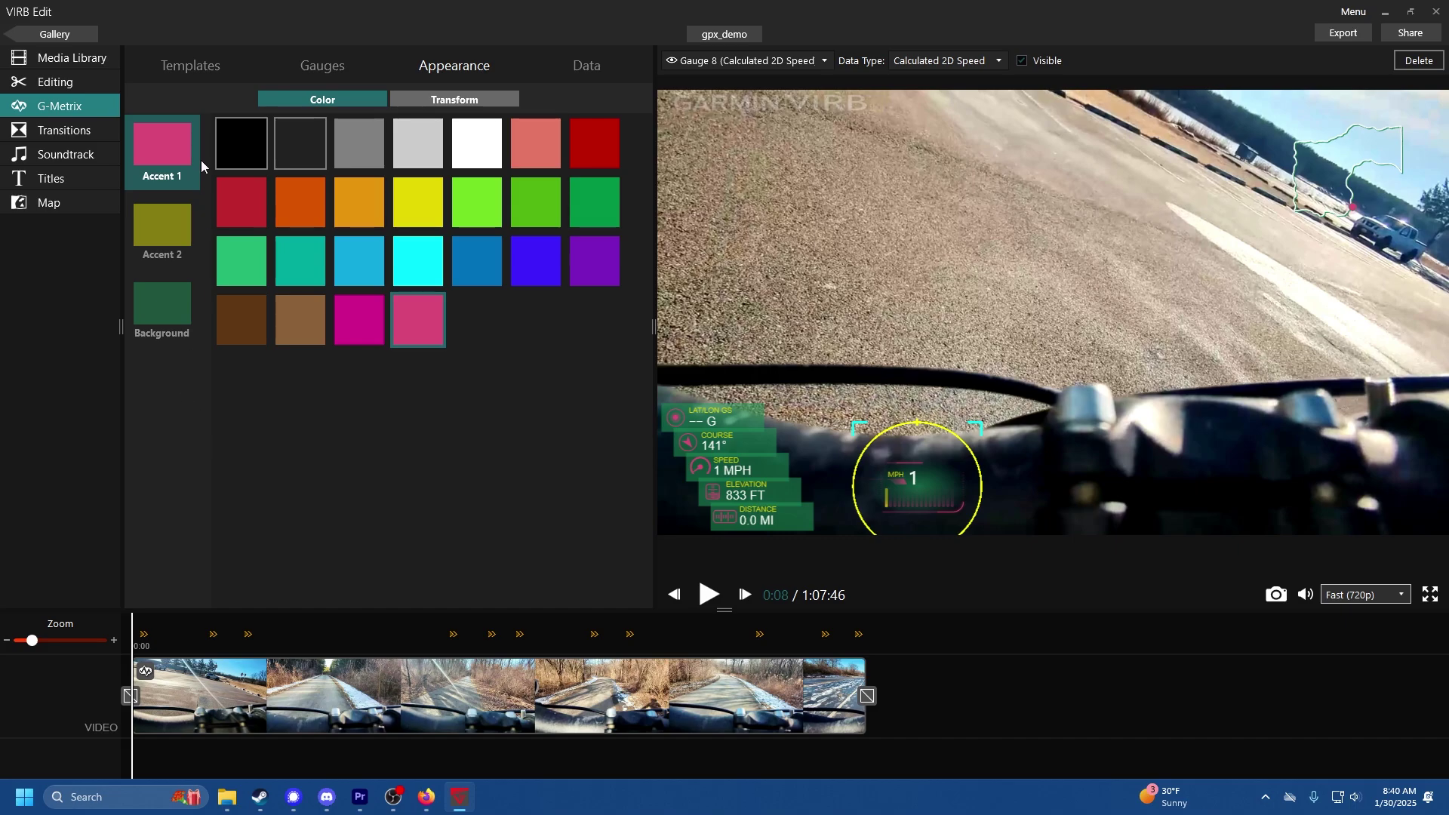
- Back in the template gallery, replace the custom gauges with the turqello template
{"action": "left_click", "coordinate": [189, 65]}
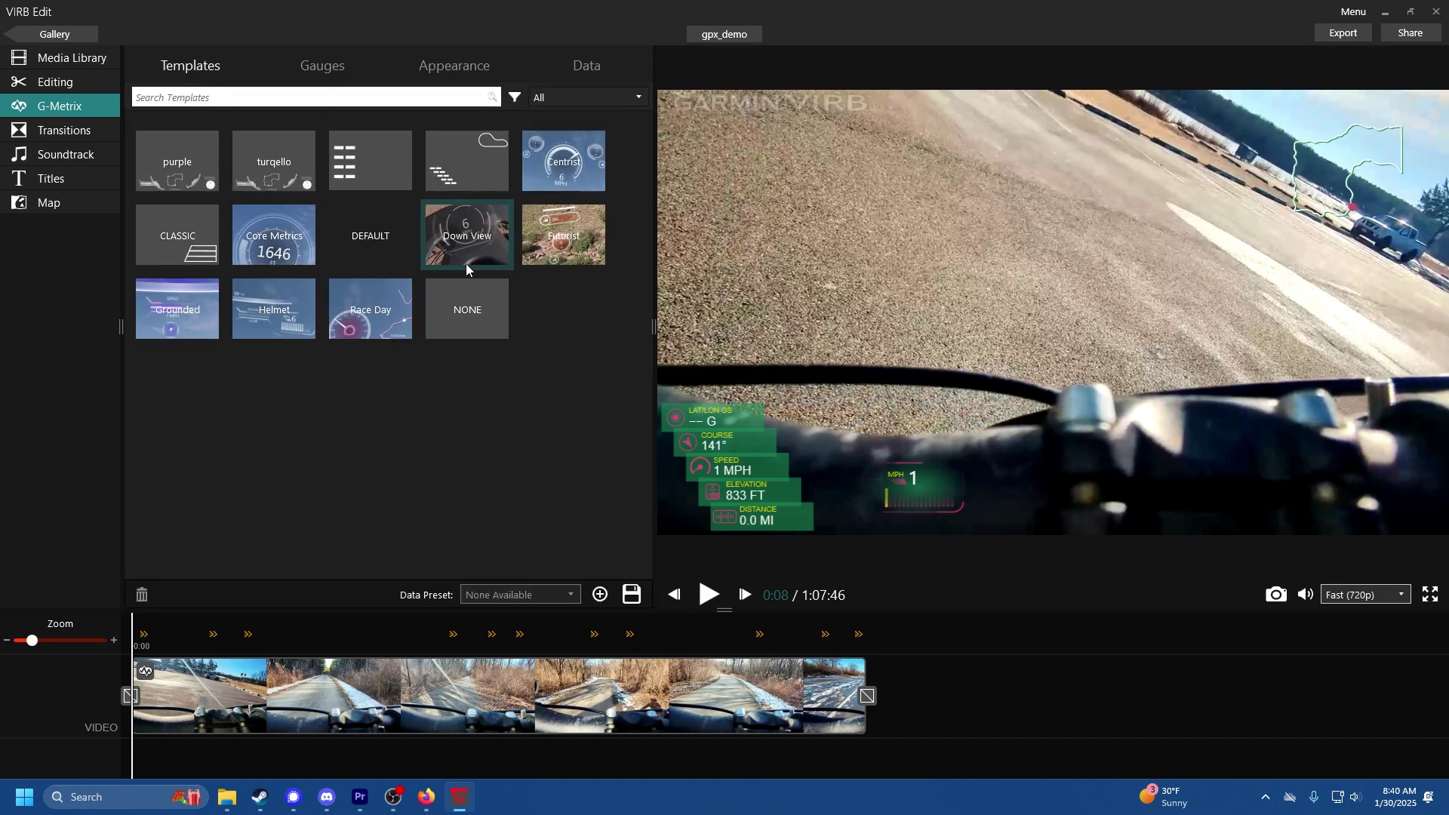
{"action": "left_click", "coordinate": [279, 146]}
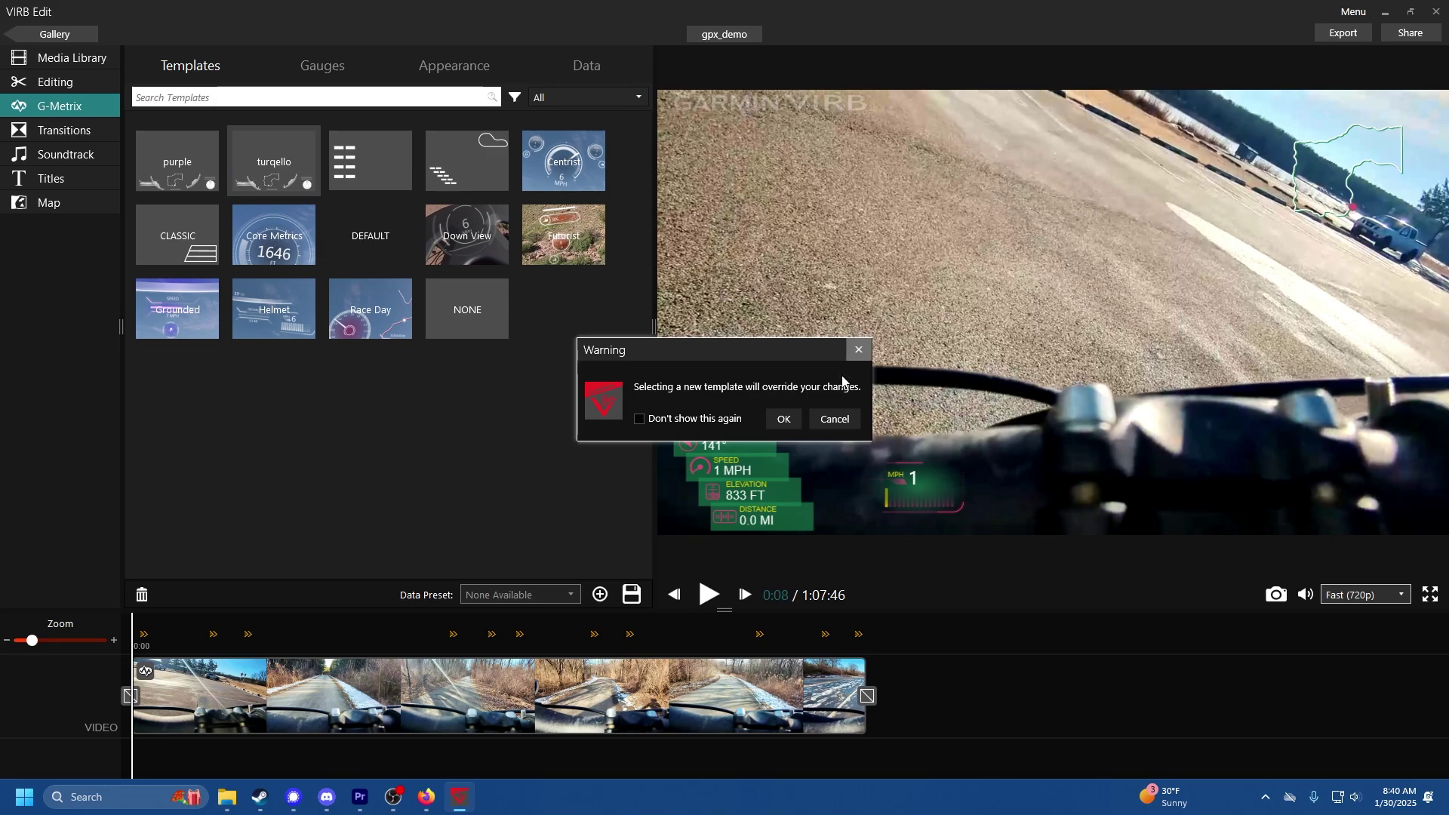
{"action": "left_click", "coordinate": [783, 419]}
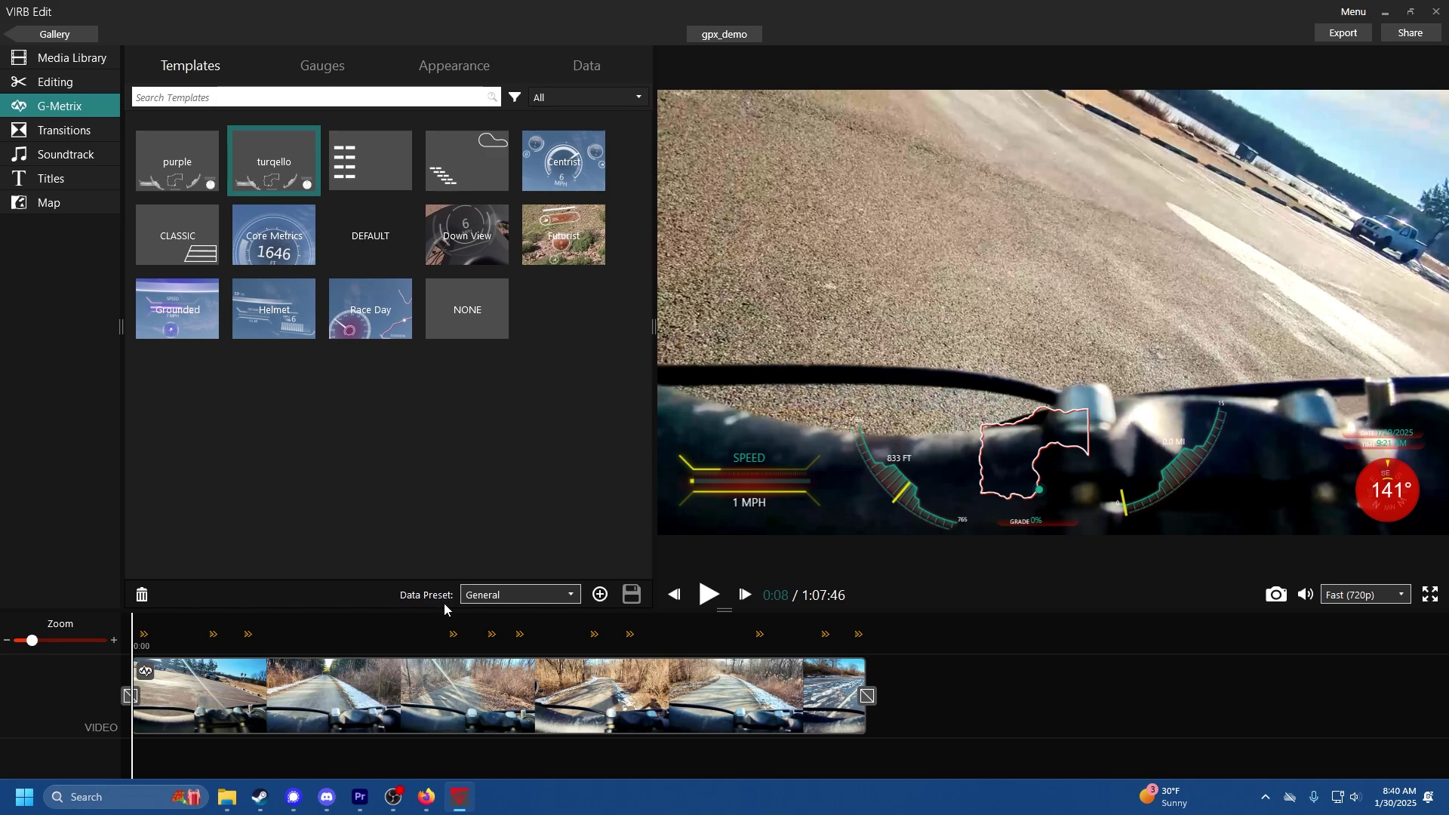
{"action": "left_click", "coordinate": [584, 66]}
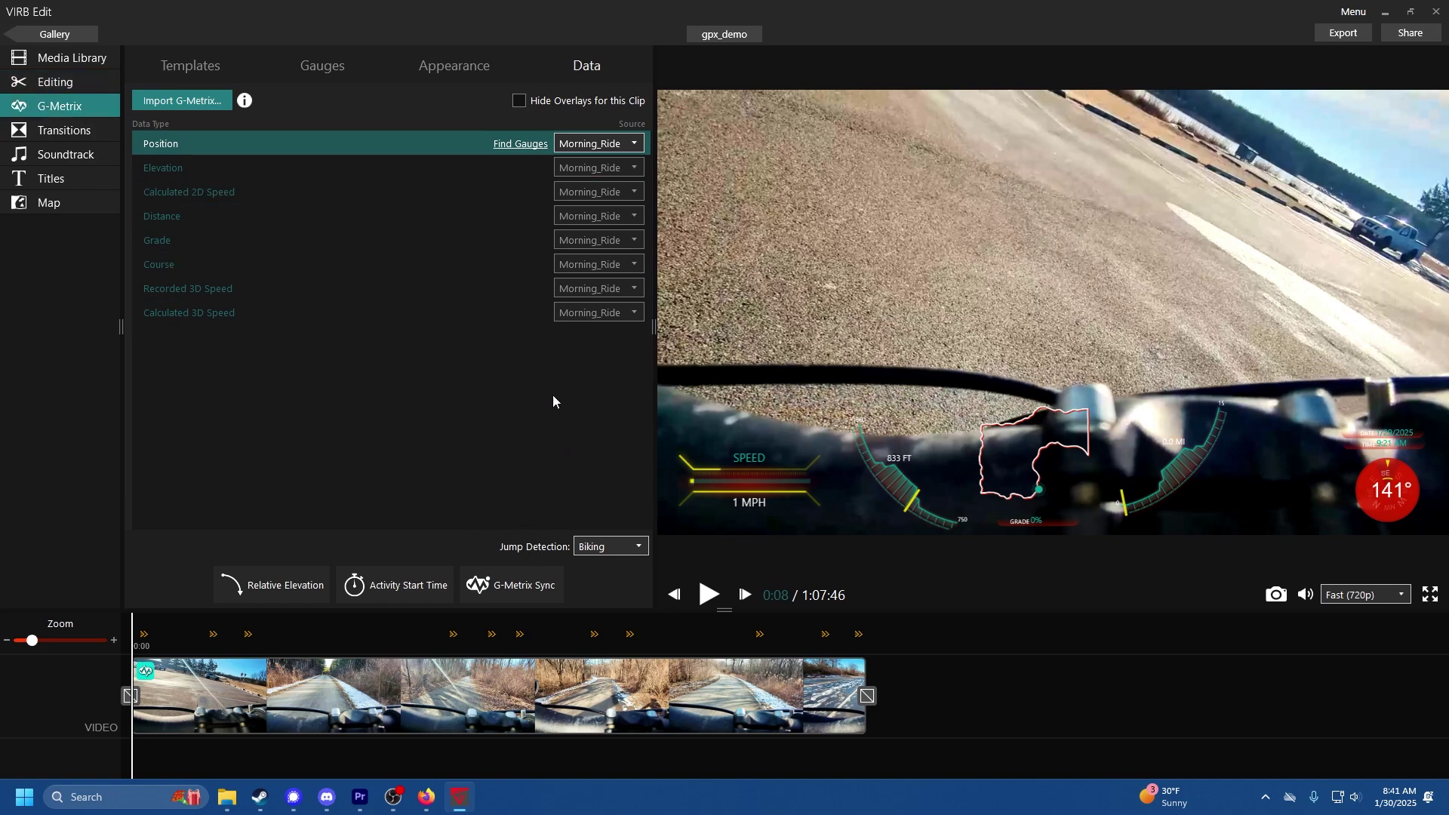
{"action": "left_click", "coordinate": [520, 592]}
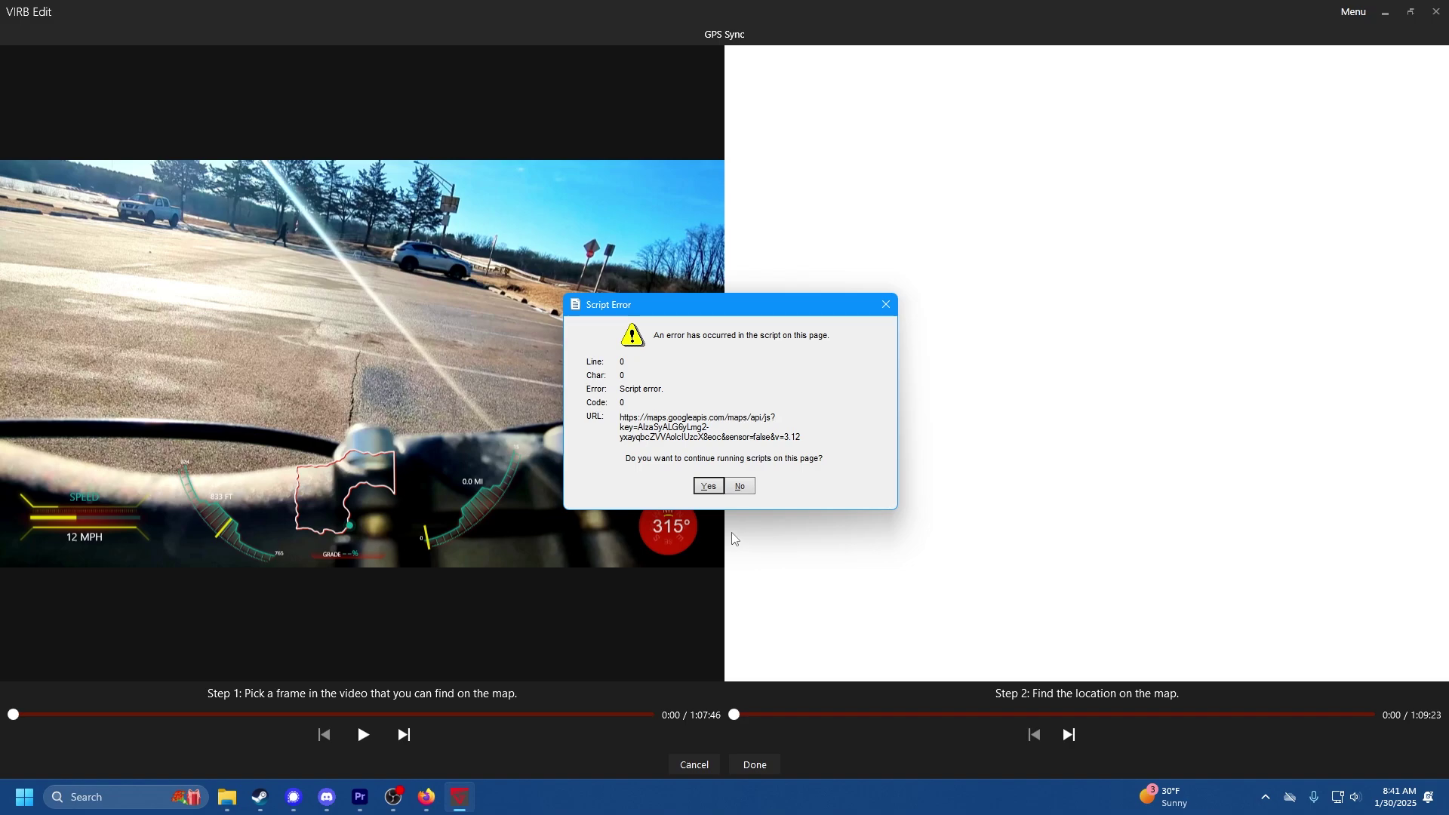
{"action": "left_click", "coordinate": [738, 490]}
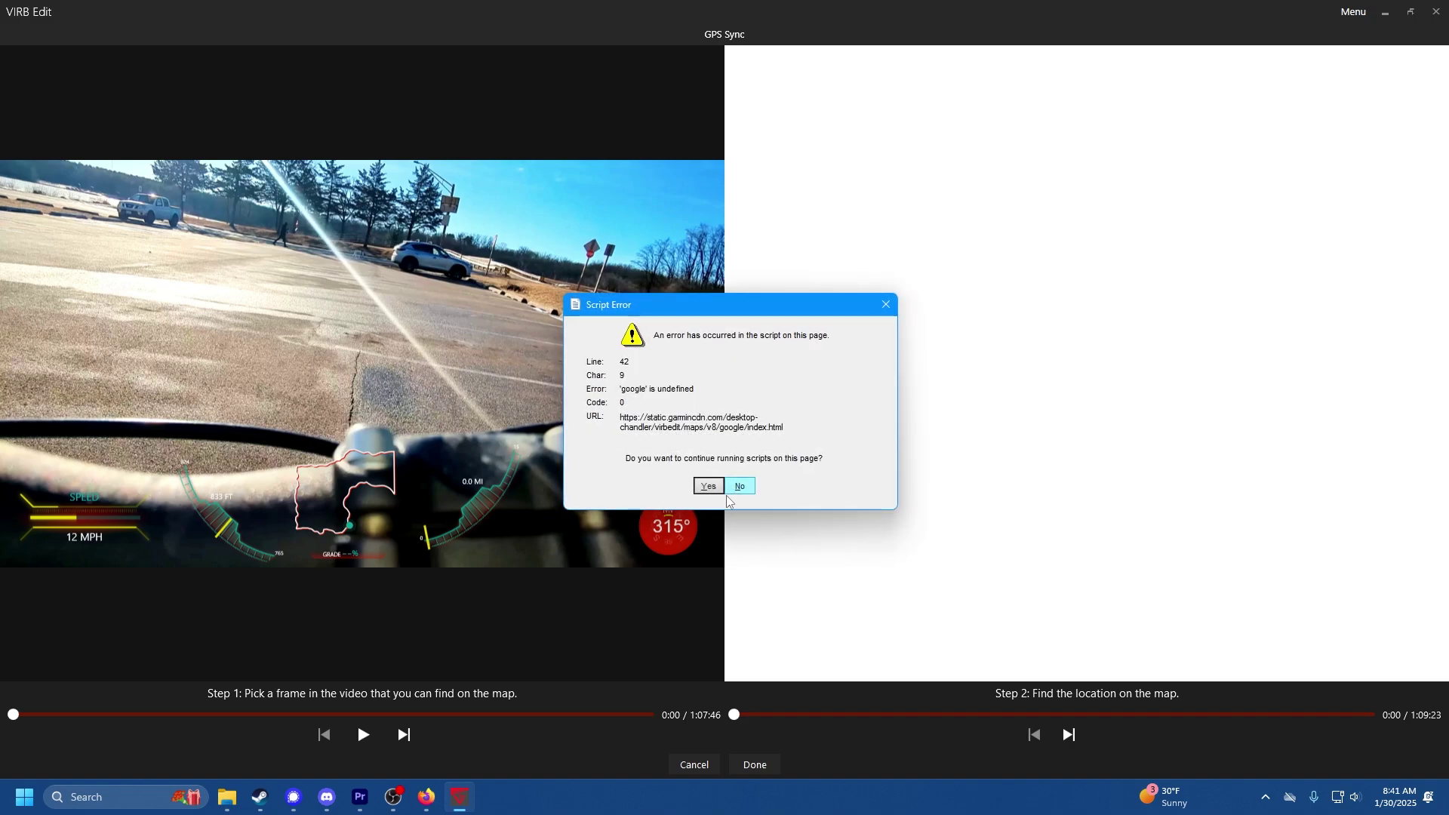
{"action": "left_click", "coordinate": [741, 489]}
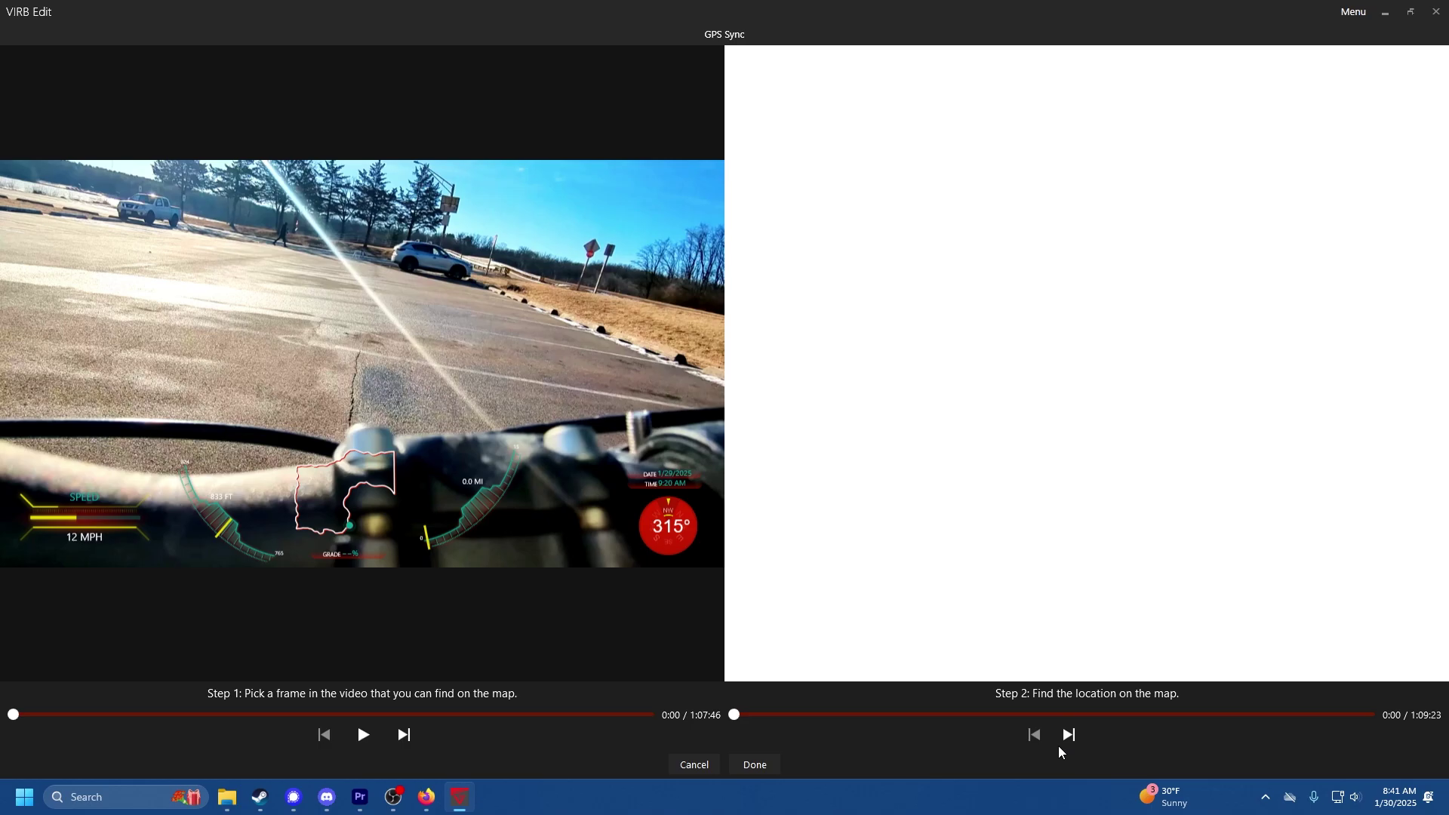
{"action": "left_click", "coordinate": [709, 767]}
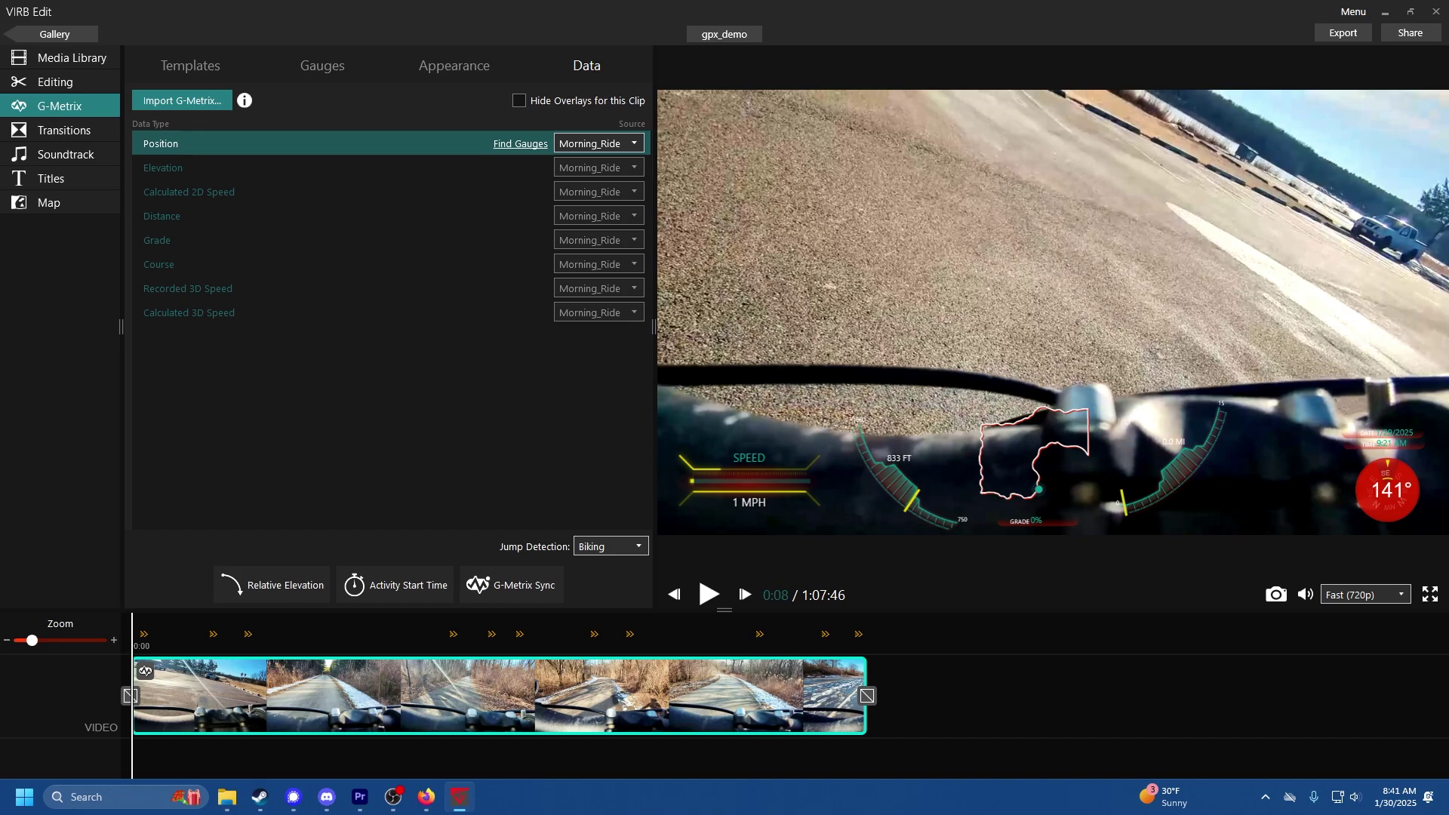
- Play the ride in the large player, skip ahead to about 5:02, and pause to inspect the gauges
{"action": "left_click", "coordinate": [1428, 596]}
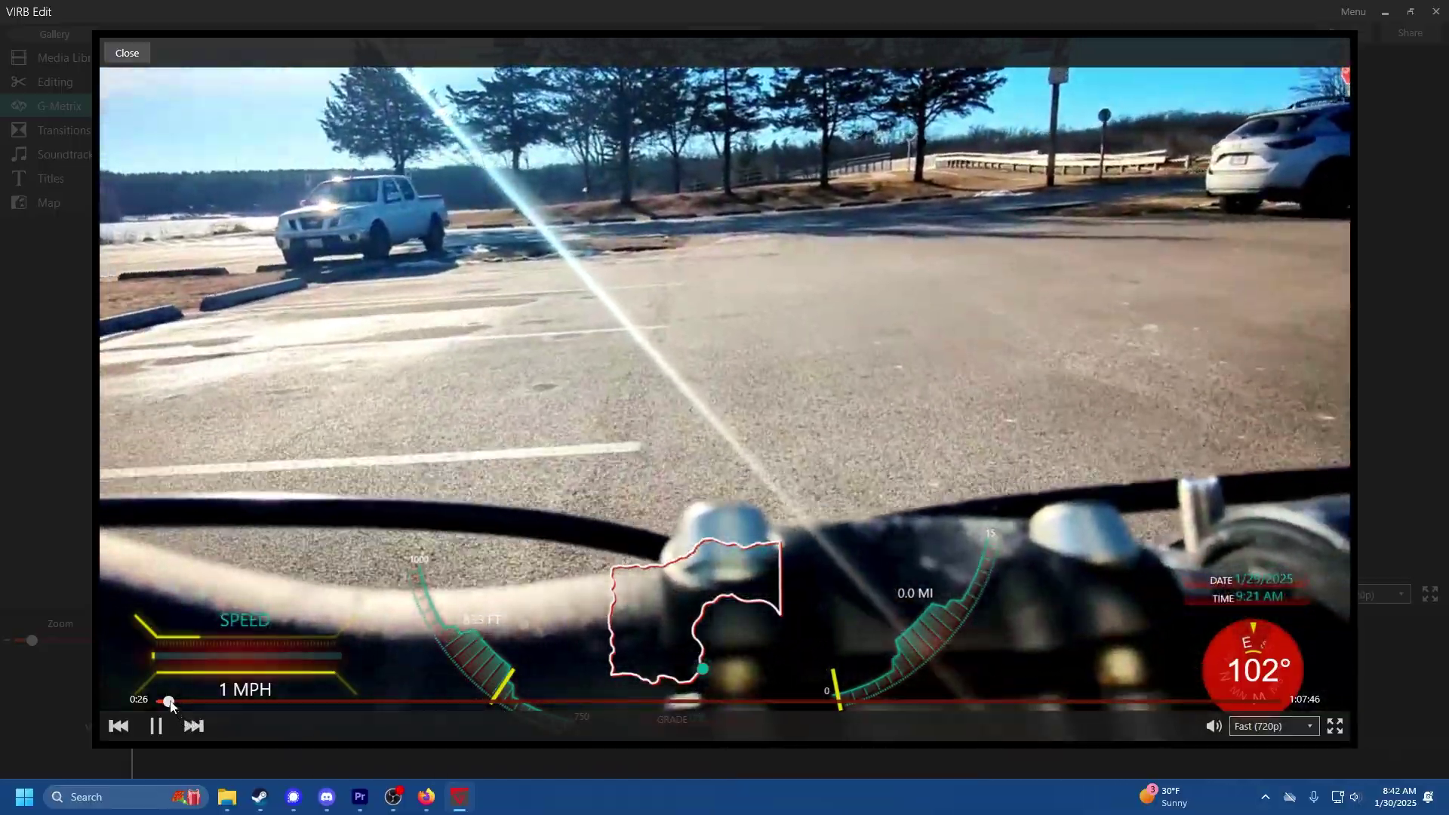
{"action": "left_click", "coordinate": [199, 701]}
{"action": "left_click_drag", "start_coordinate": [200, 704], "coordinate": [247, 710]}
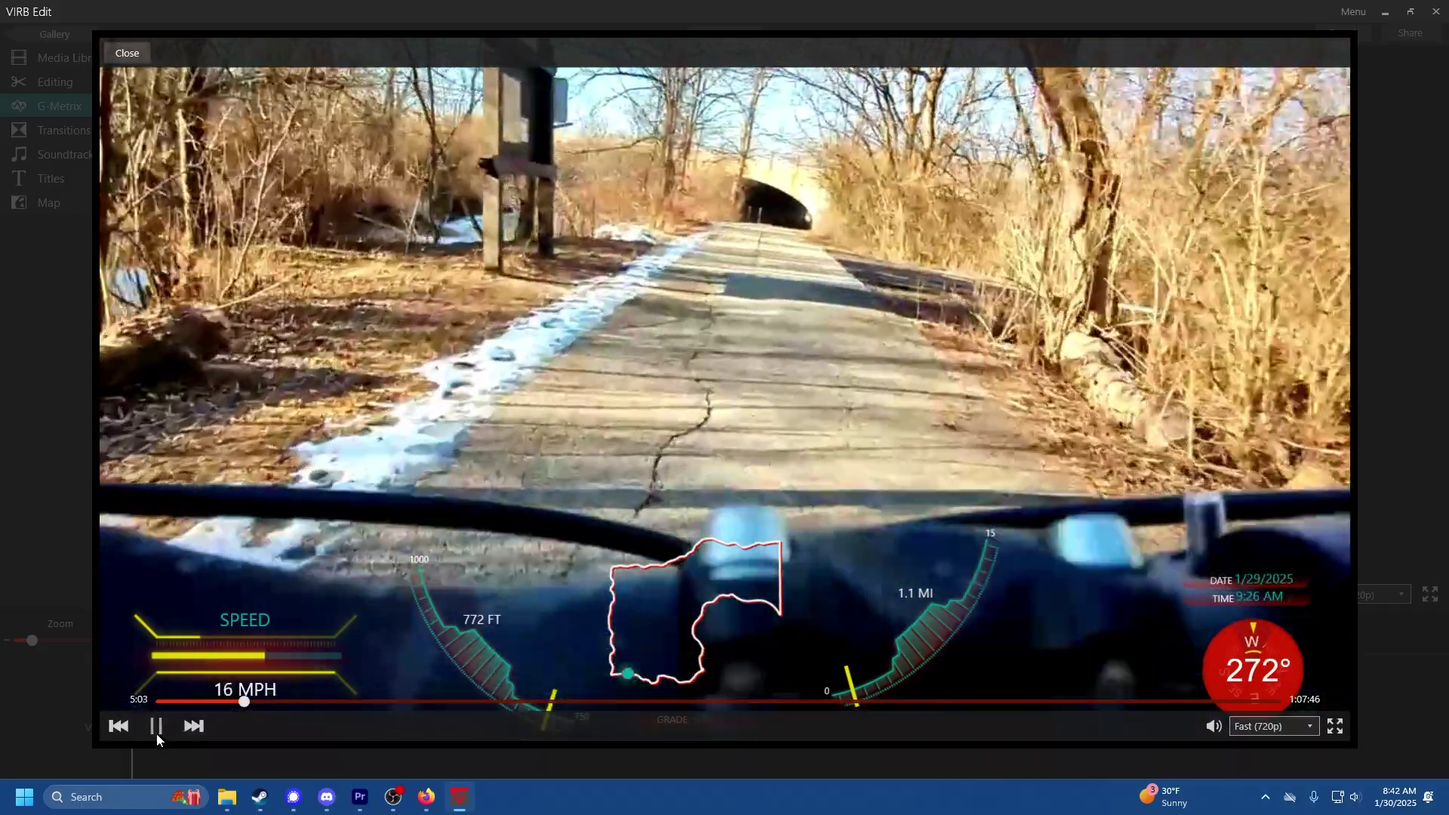
{"action": "left_click", "coordinate": [156, 731]}
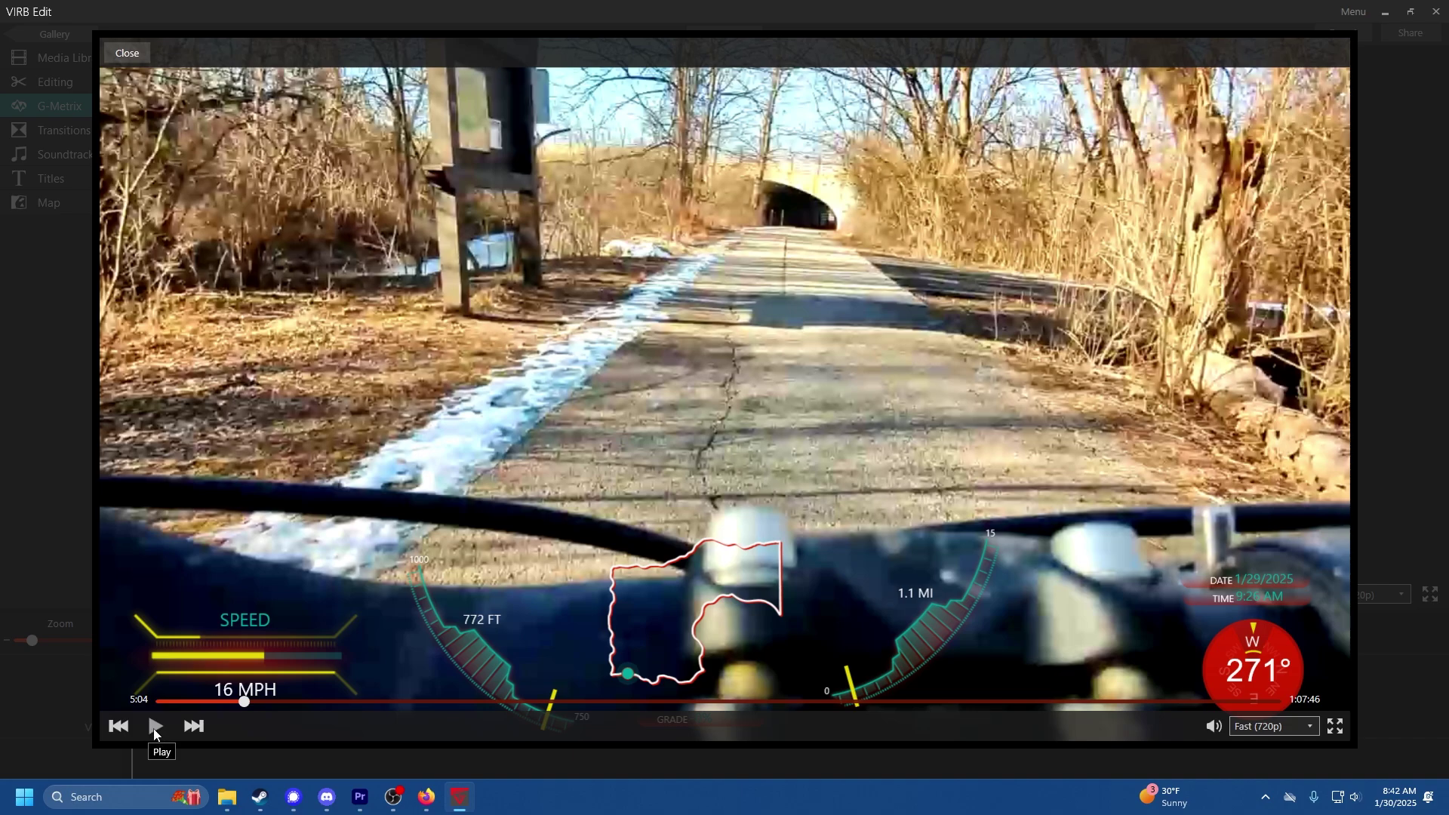
- Resume playback, then pause on a frame reading 16 MPH, 765 FT, 1.2 MI, 266°
{"action": "left_click", "coordinate": [153, 727]}
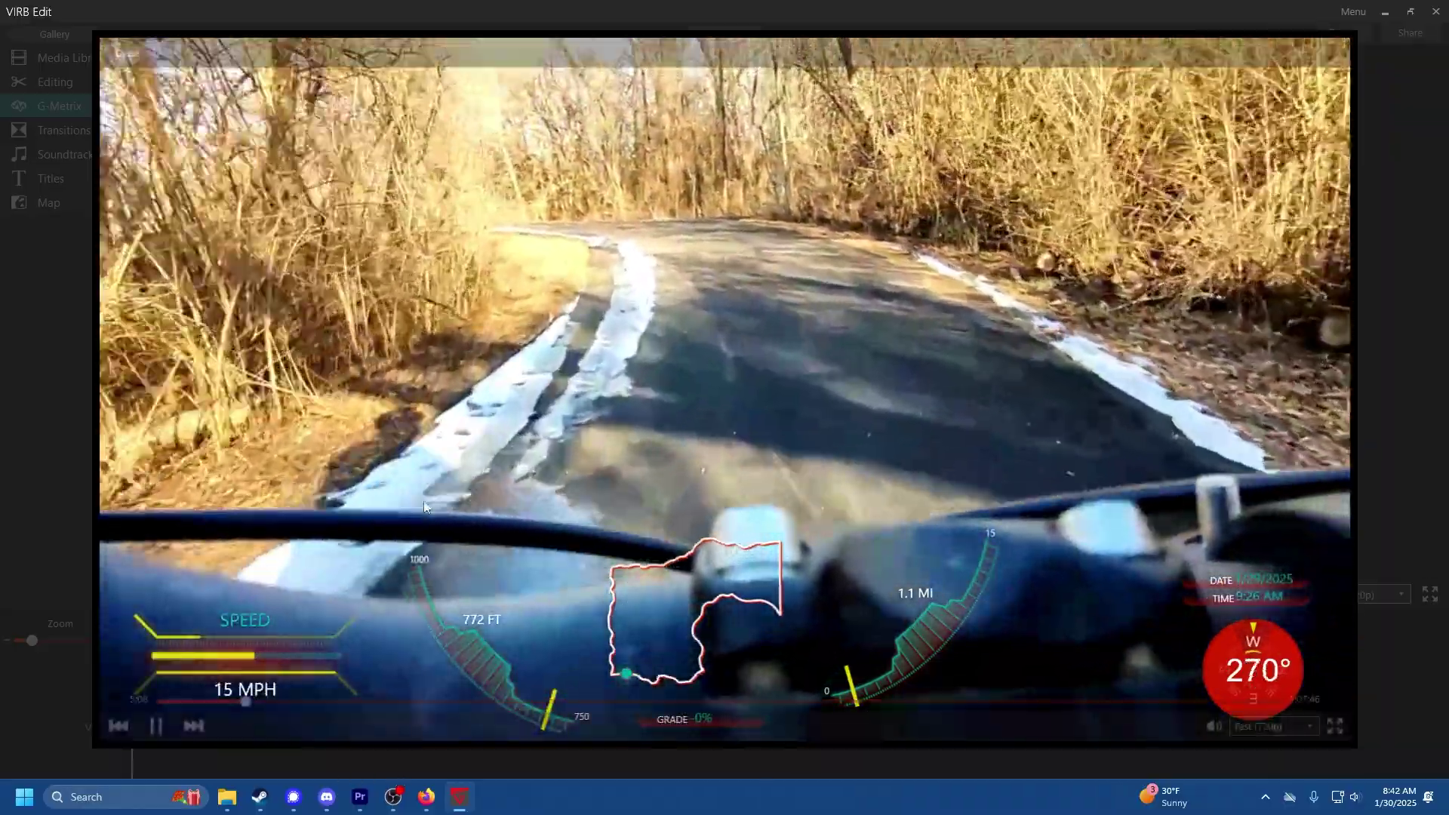
{"action": "mouse_move", "coordinate": [410, 517]}
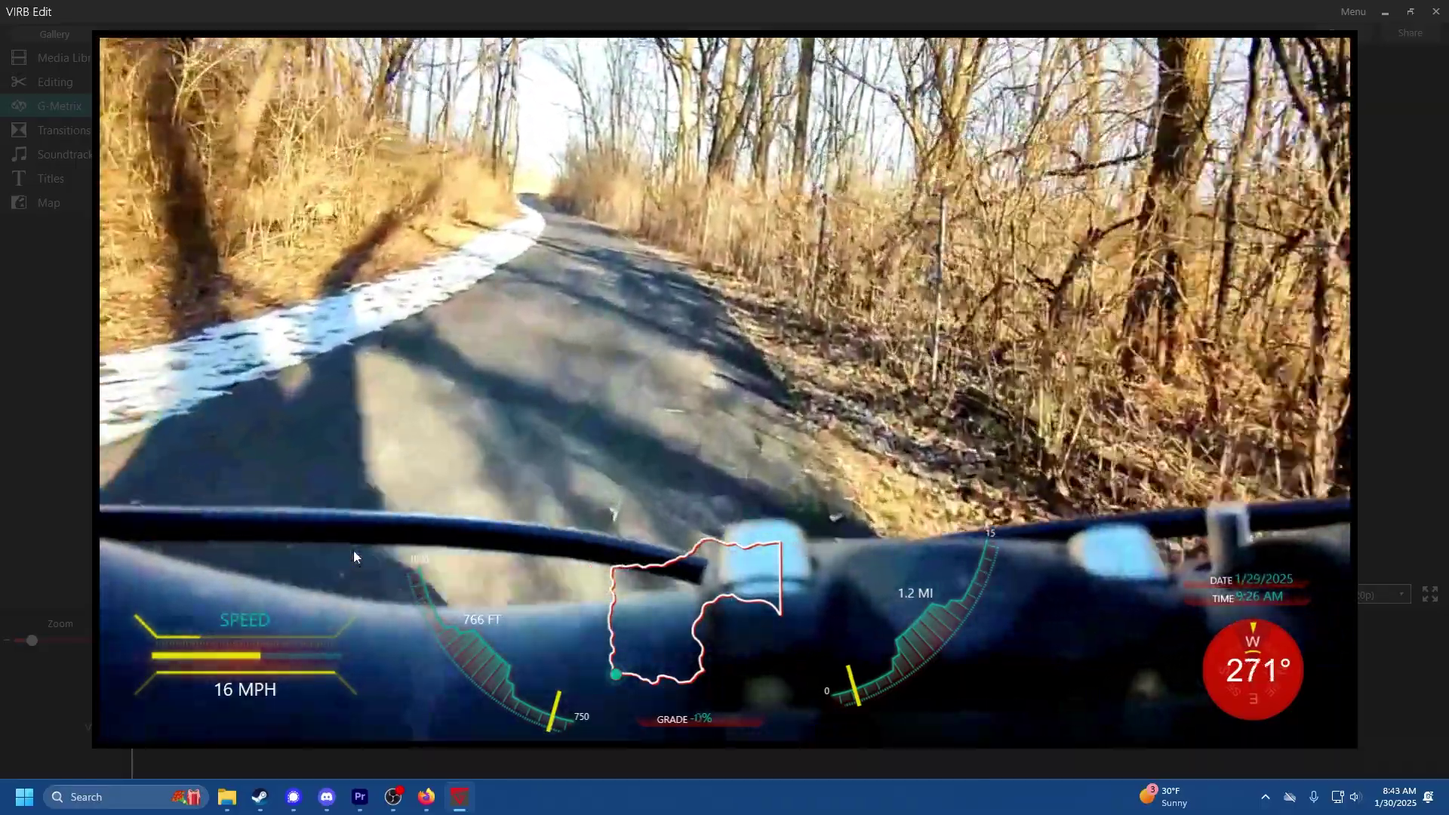
{"action": "mouse_move", "coordinate": [178, 602]}
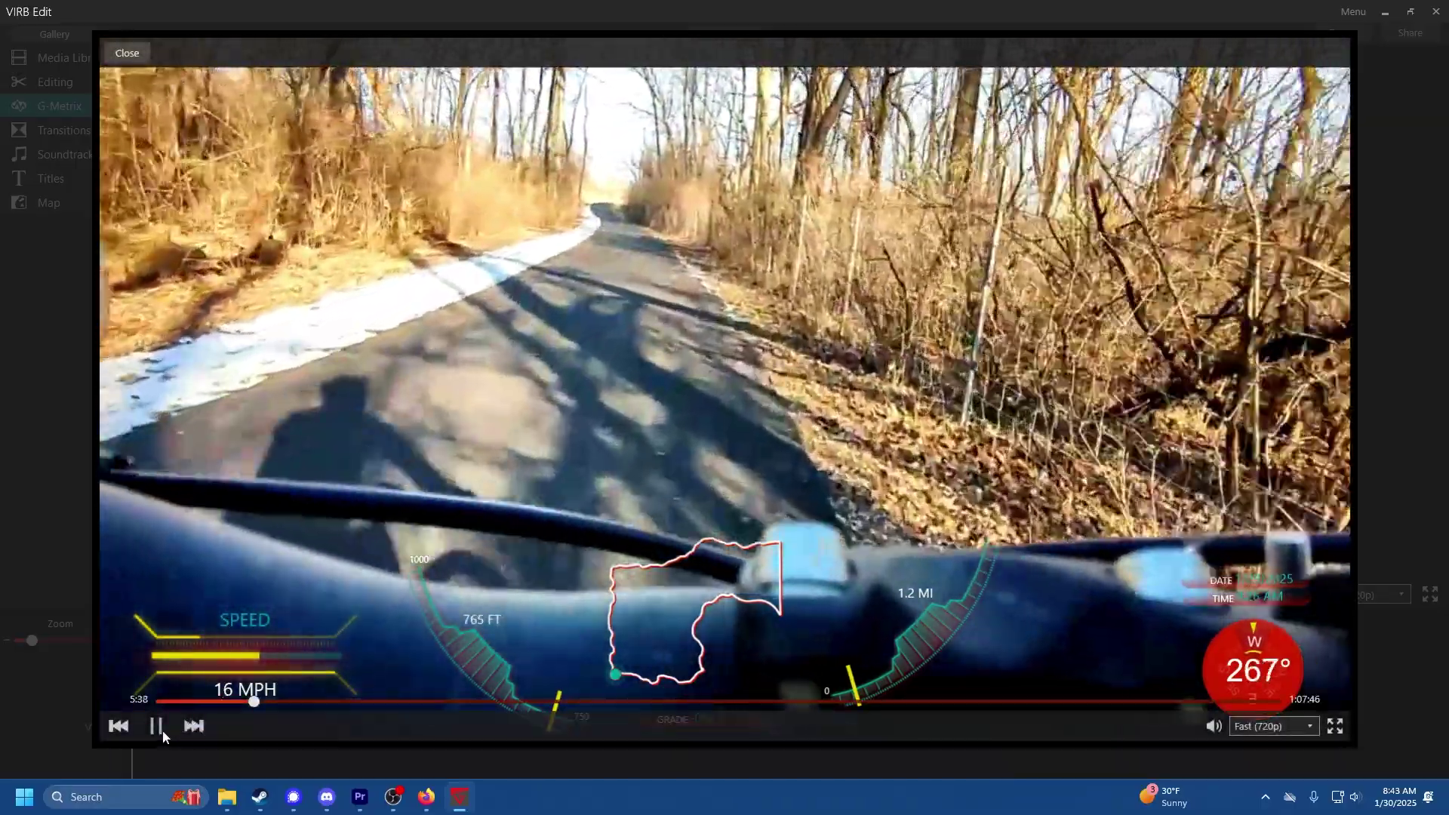
{"action": "left_click", "coordinate": [159, 727]}
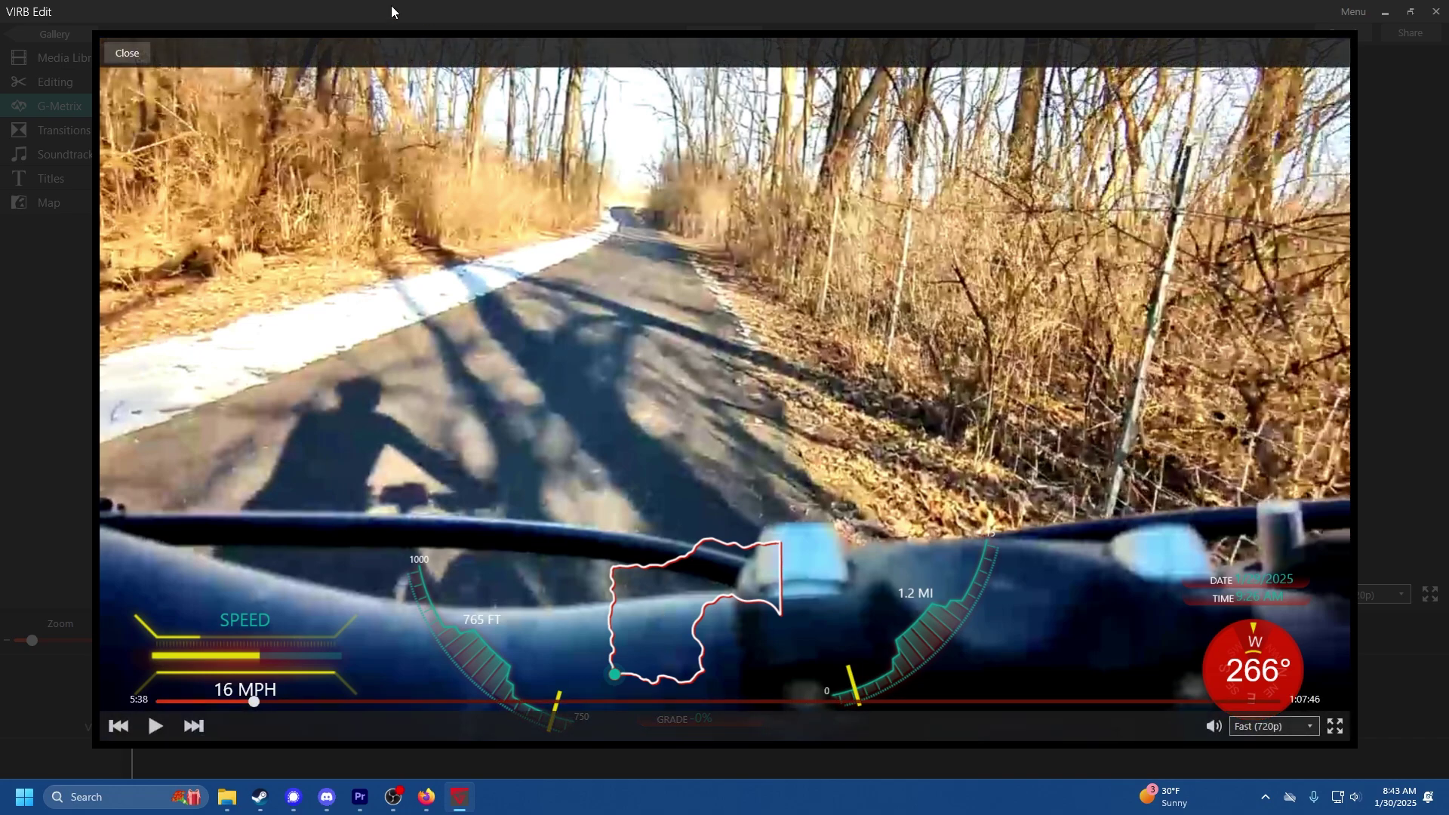
- Leave the large player and shift the G-Metrix GPS sync to 0:29 into the ride track
{"action": "left_click", "coordinate": [127, 52]}
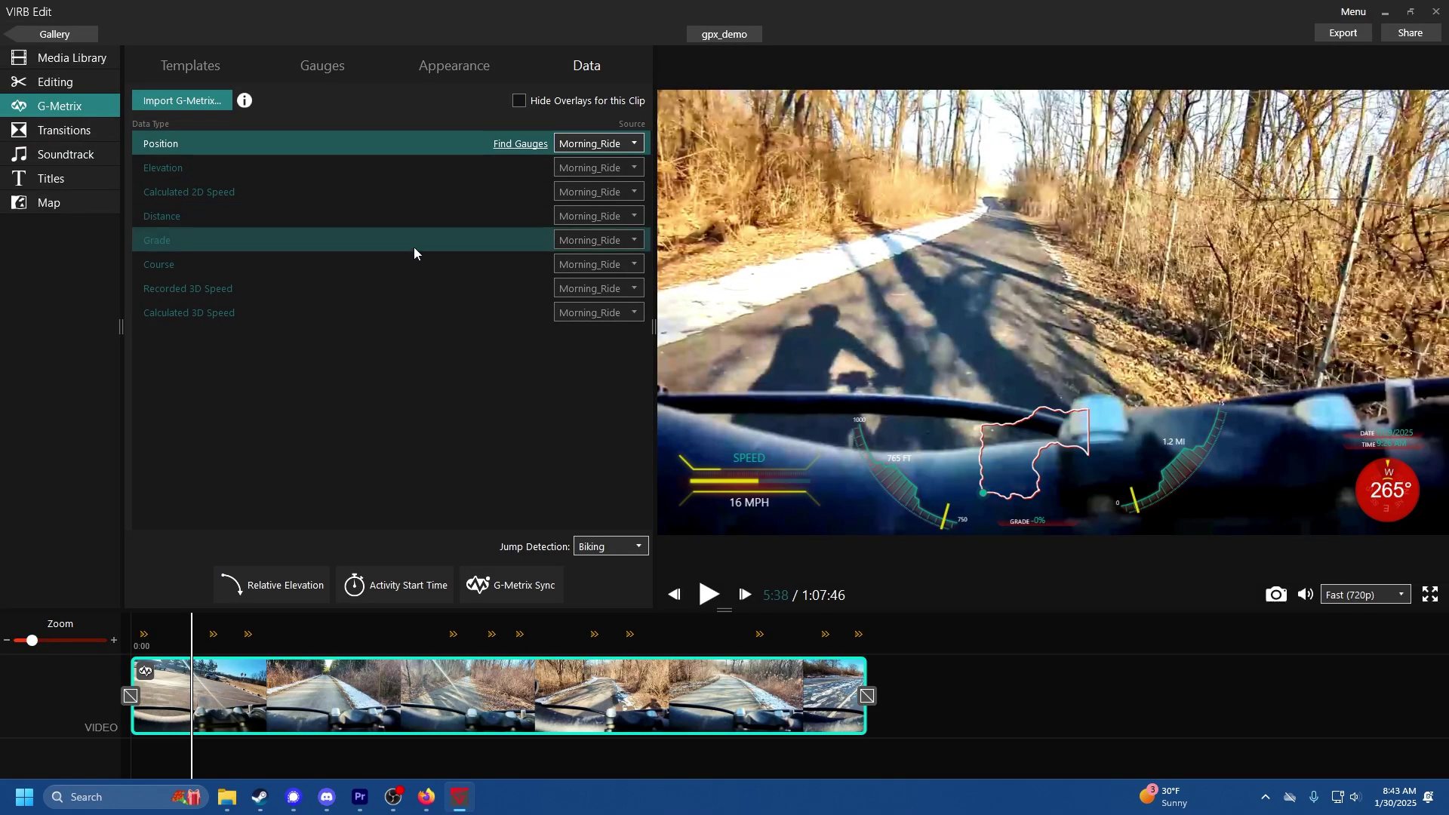
{"action": "left_click", "coordinate": [541, 590]}
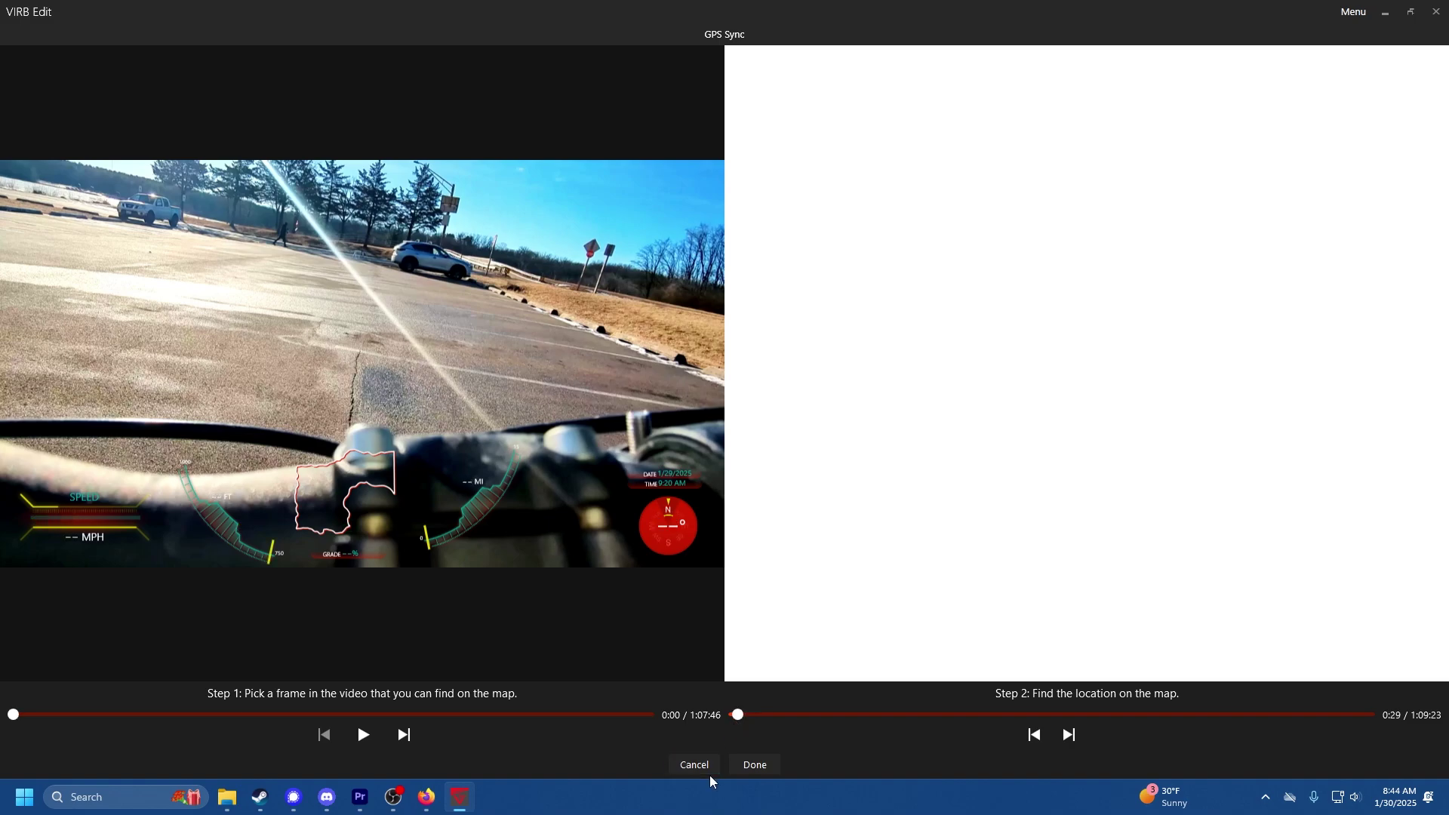
{"action": "left_click", "coordinate": [756, 765]}
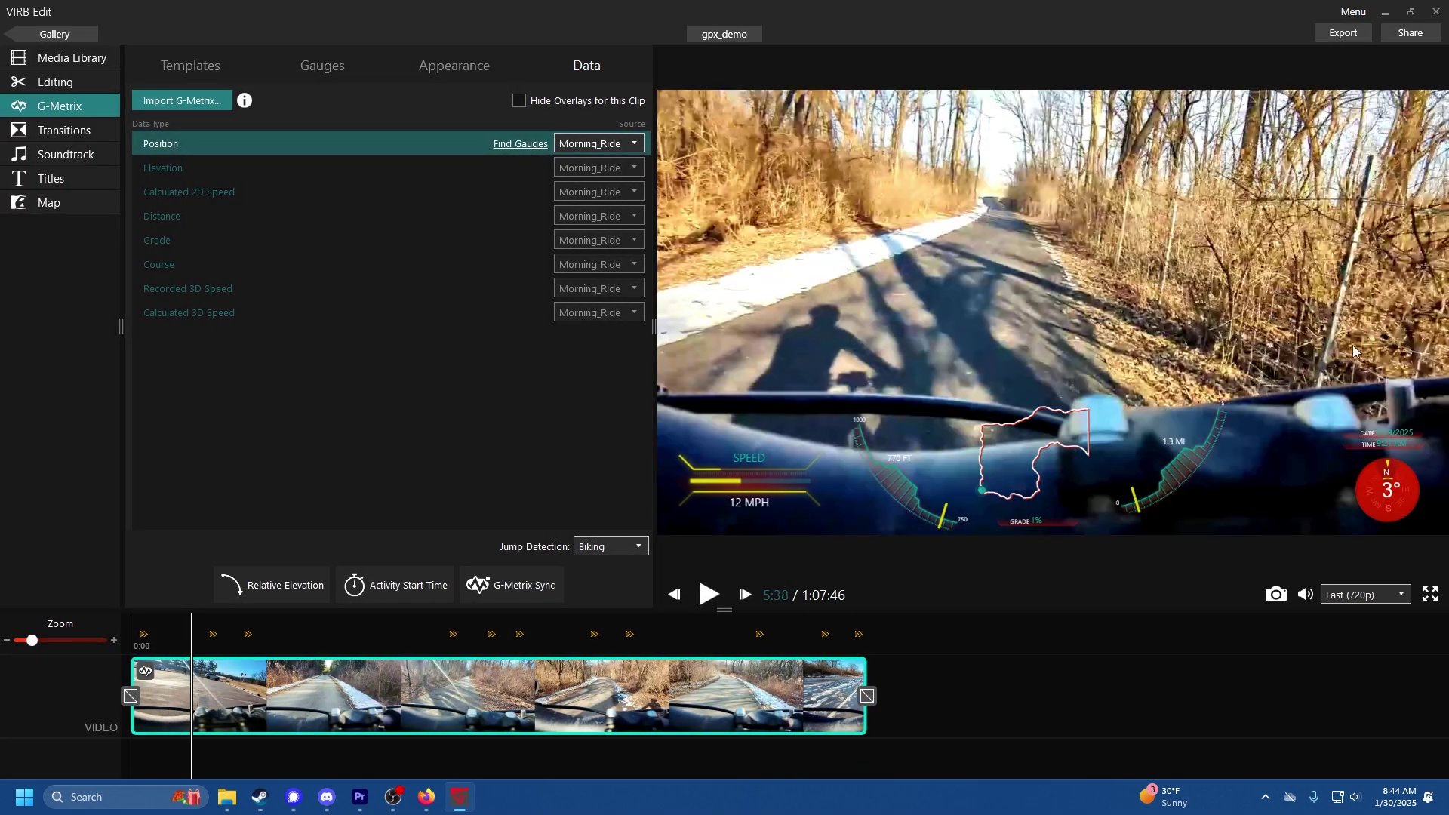
{"action": "left_click", "coordinate": [1429, 593]}
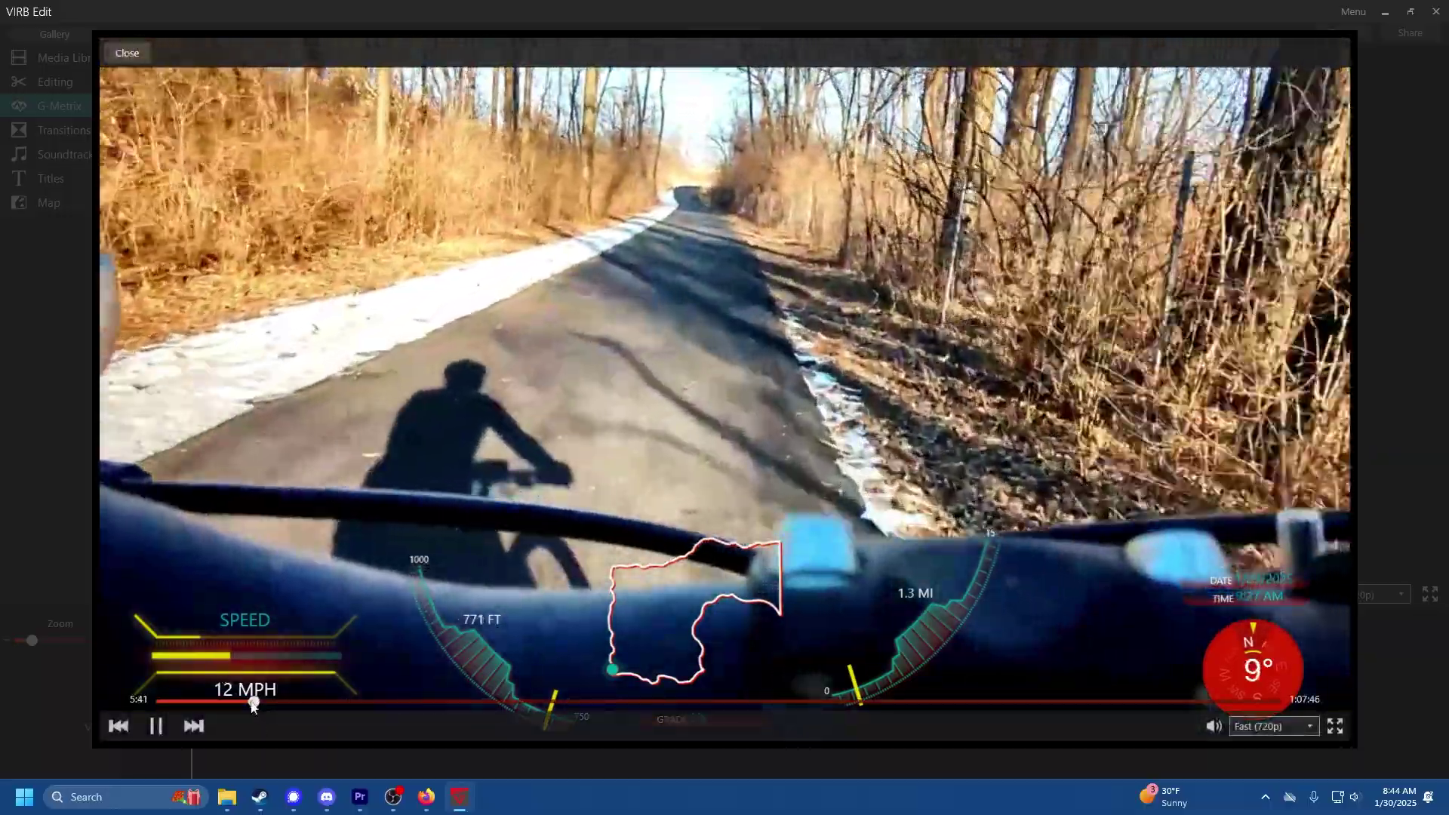
{"action": "left_click", "coordinate": [237, 702]}
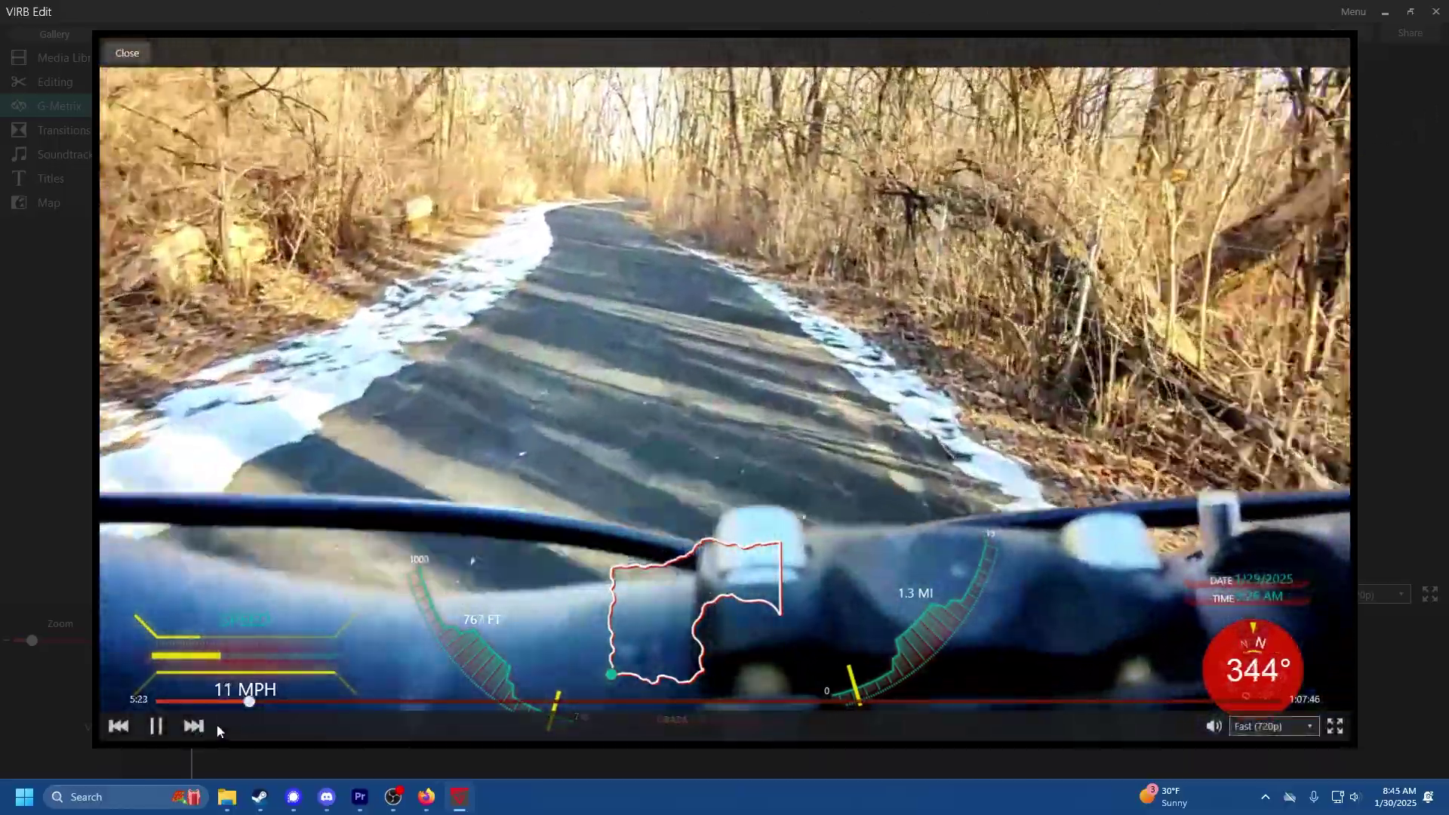
{"action": "left_click", "coordinate": [235, 702]}
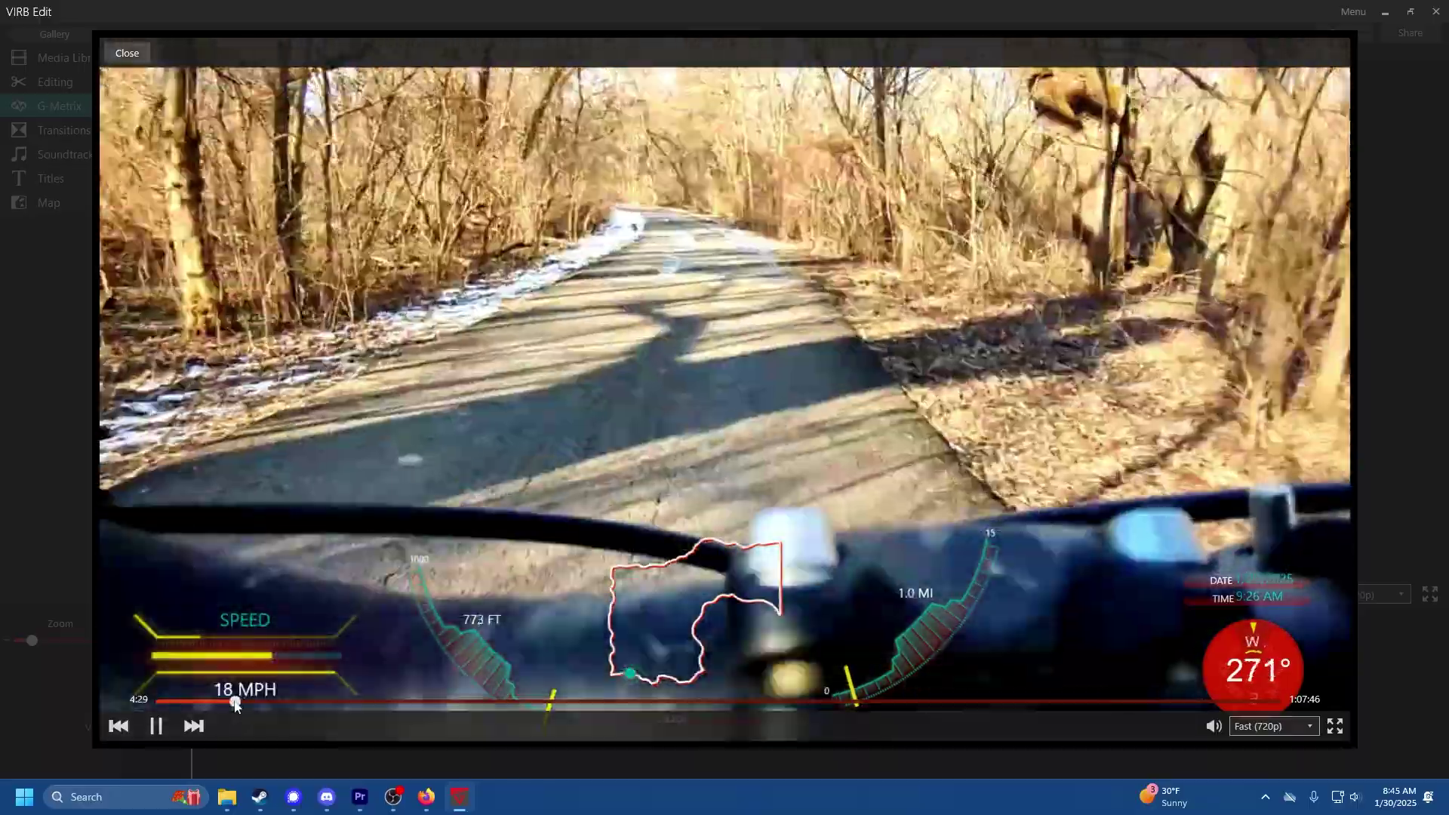
{"action": "left_click", "coordinate": [240, 704]}
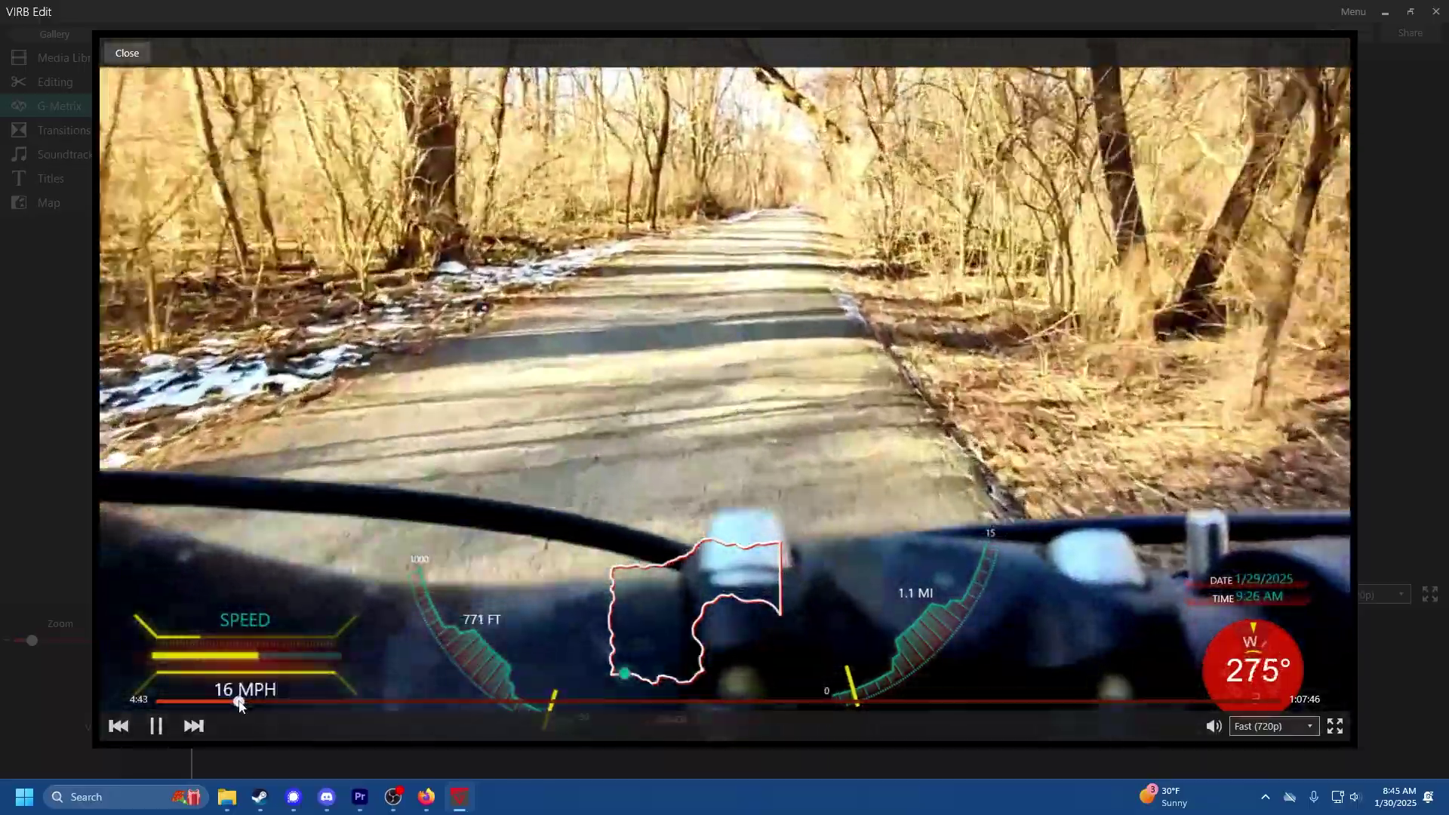
{"action": "left_click", "coordinate": [242, 704]}
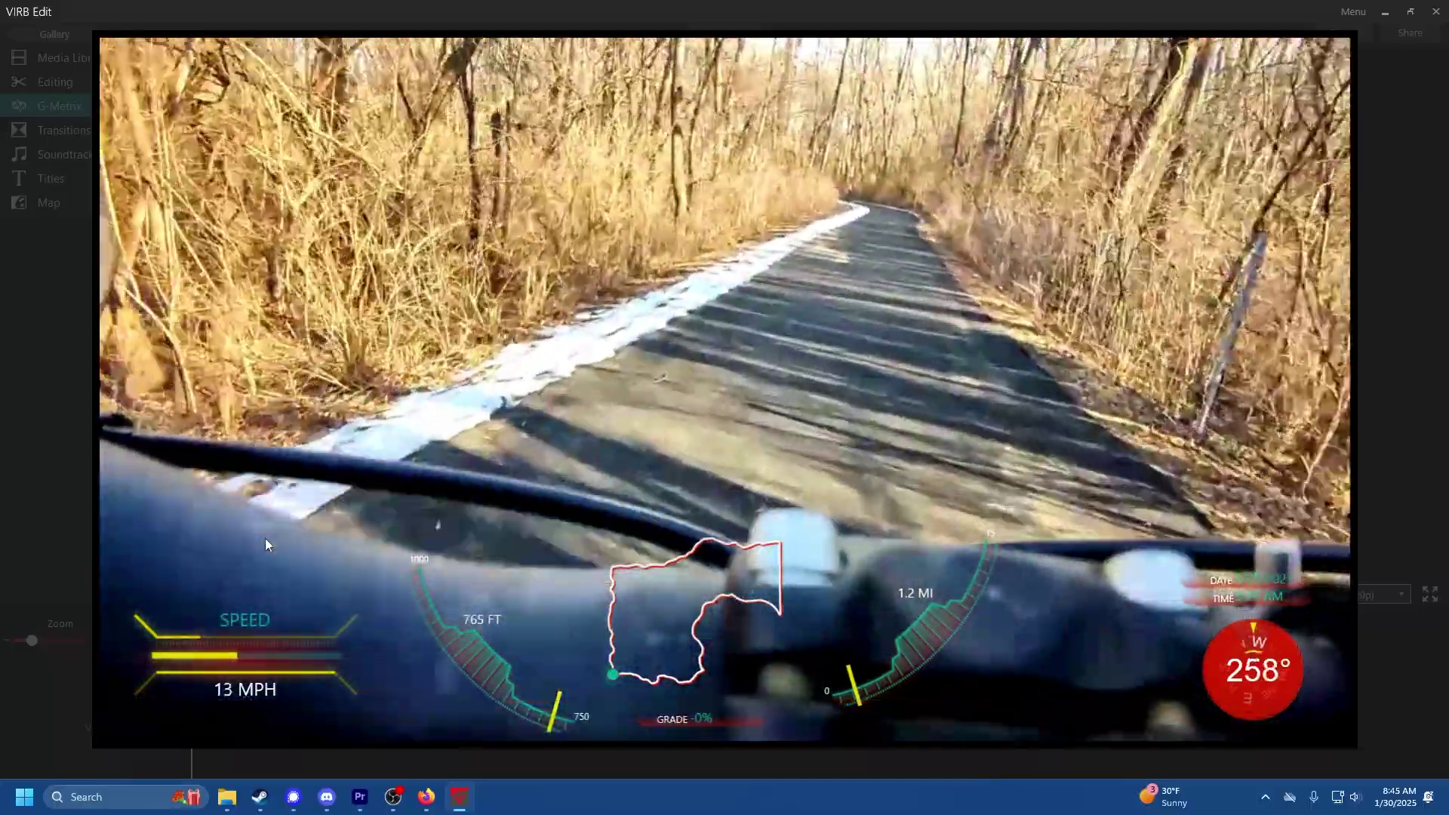
{"action": "mouse_move", "coordinate": [266, 528]}
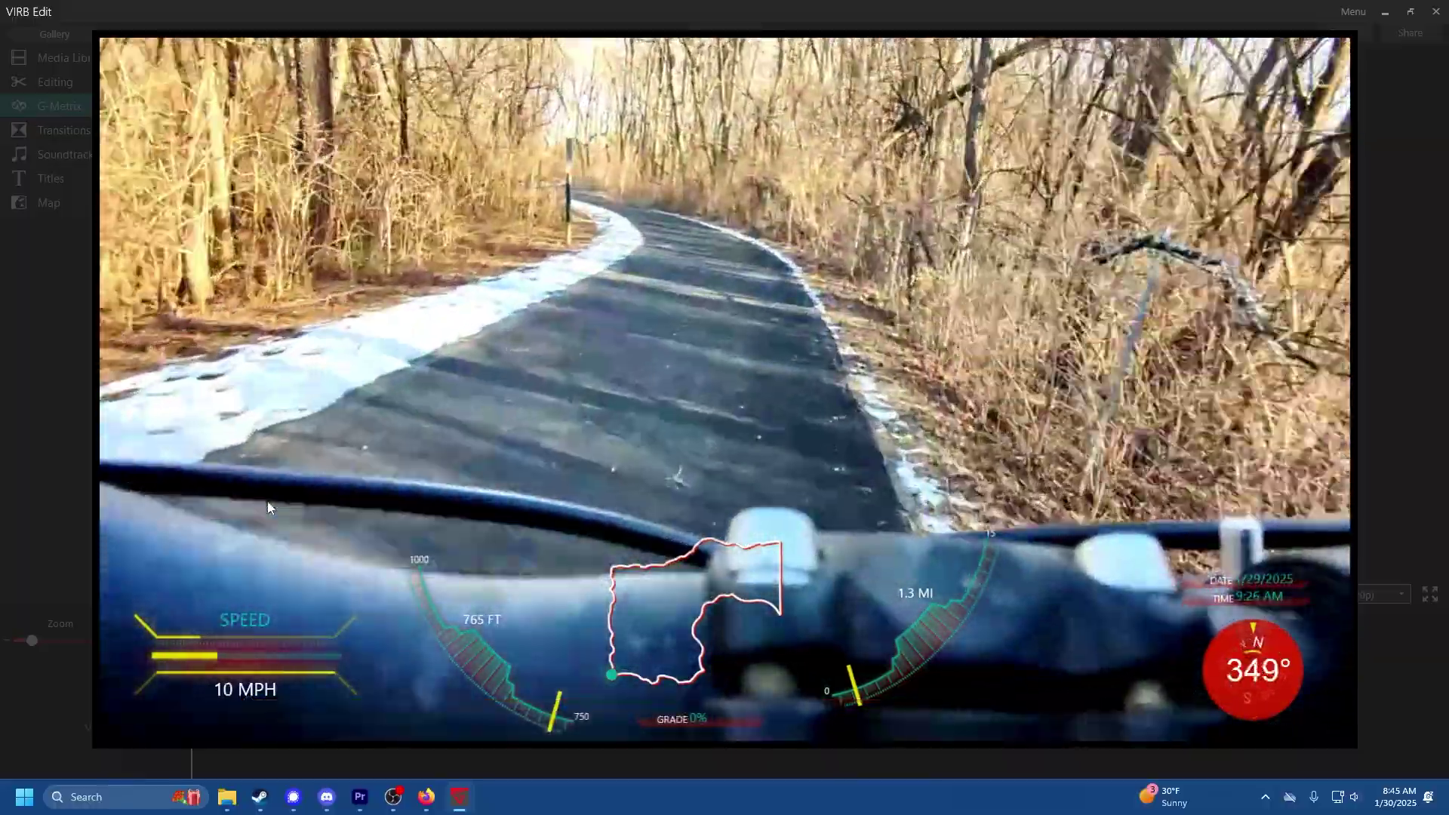
{"action": "mouse_move", "coordinate": [211, 698]}
{"action": "left_click", "coordinate": [155, 726]}
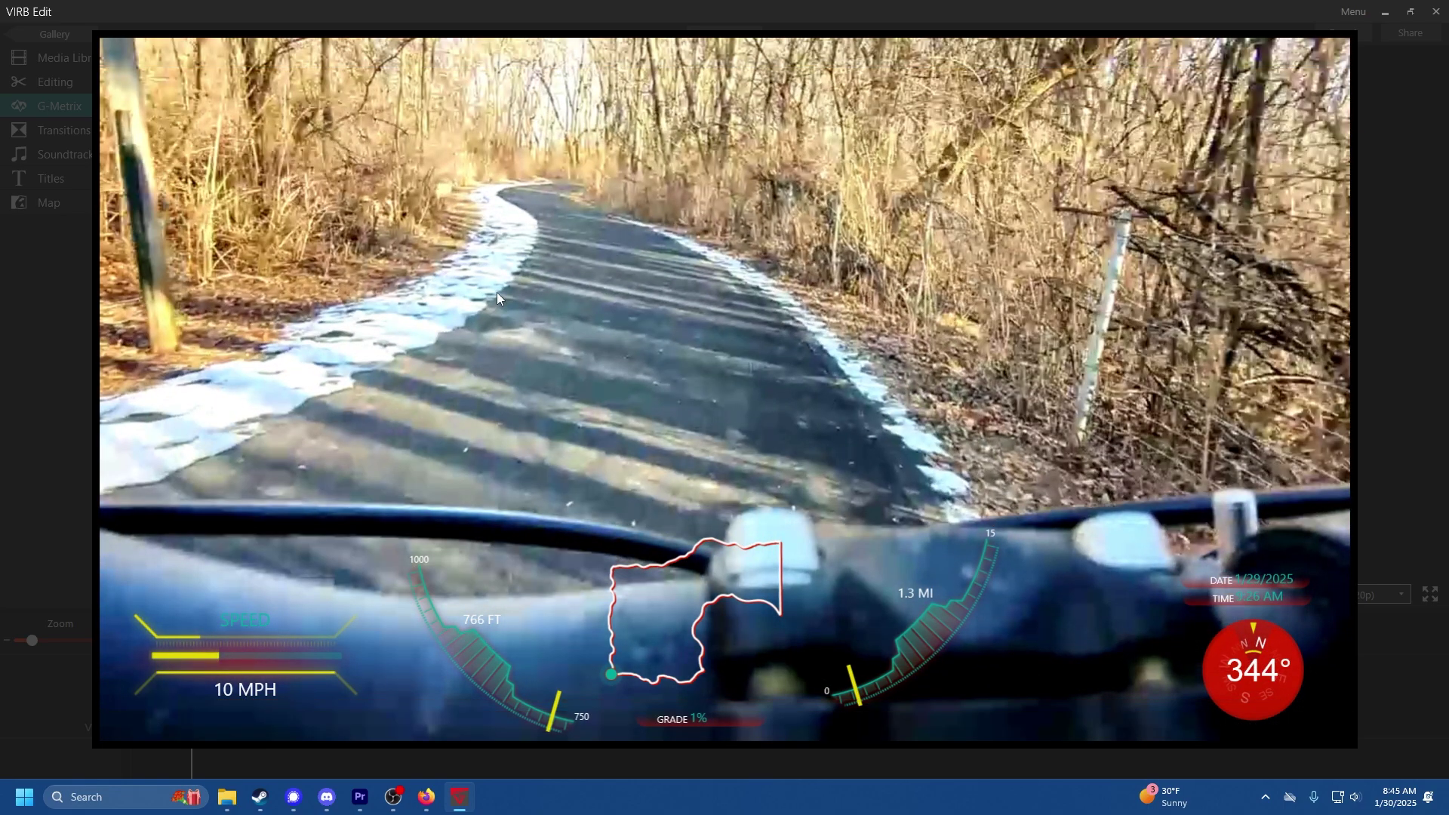
{"action": "mouse_move", "coordinate": [481, 239]}
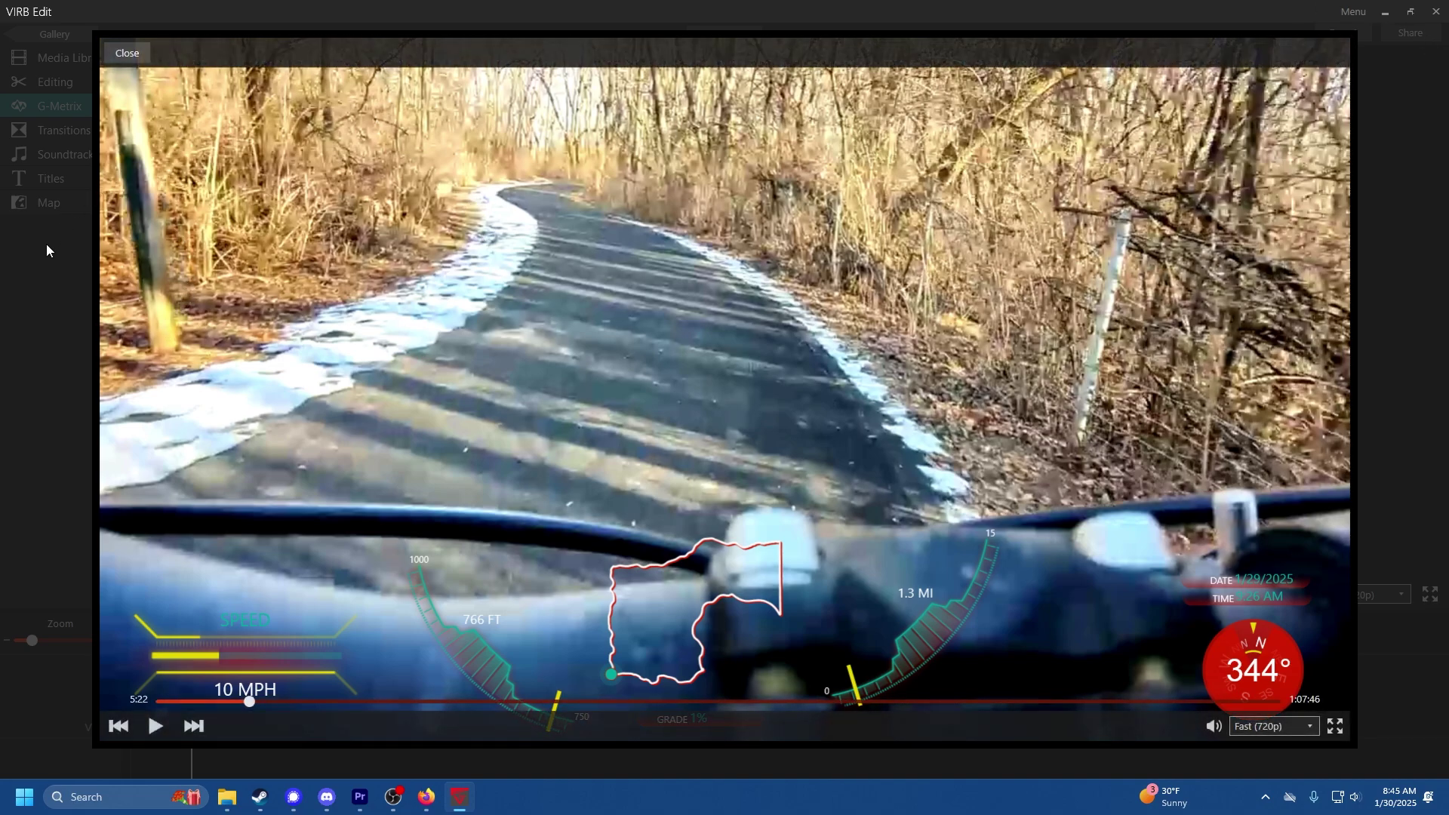
{"action": "left_click", "coordinate": [136, 51]}
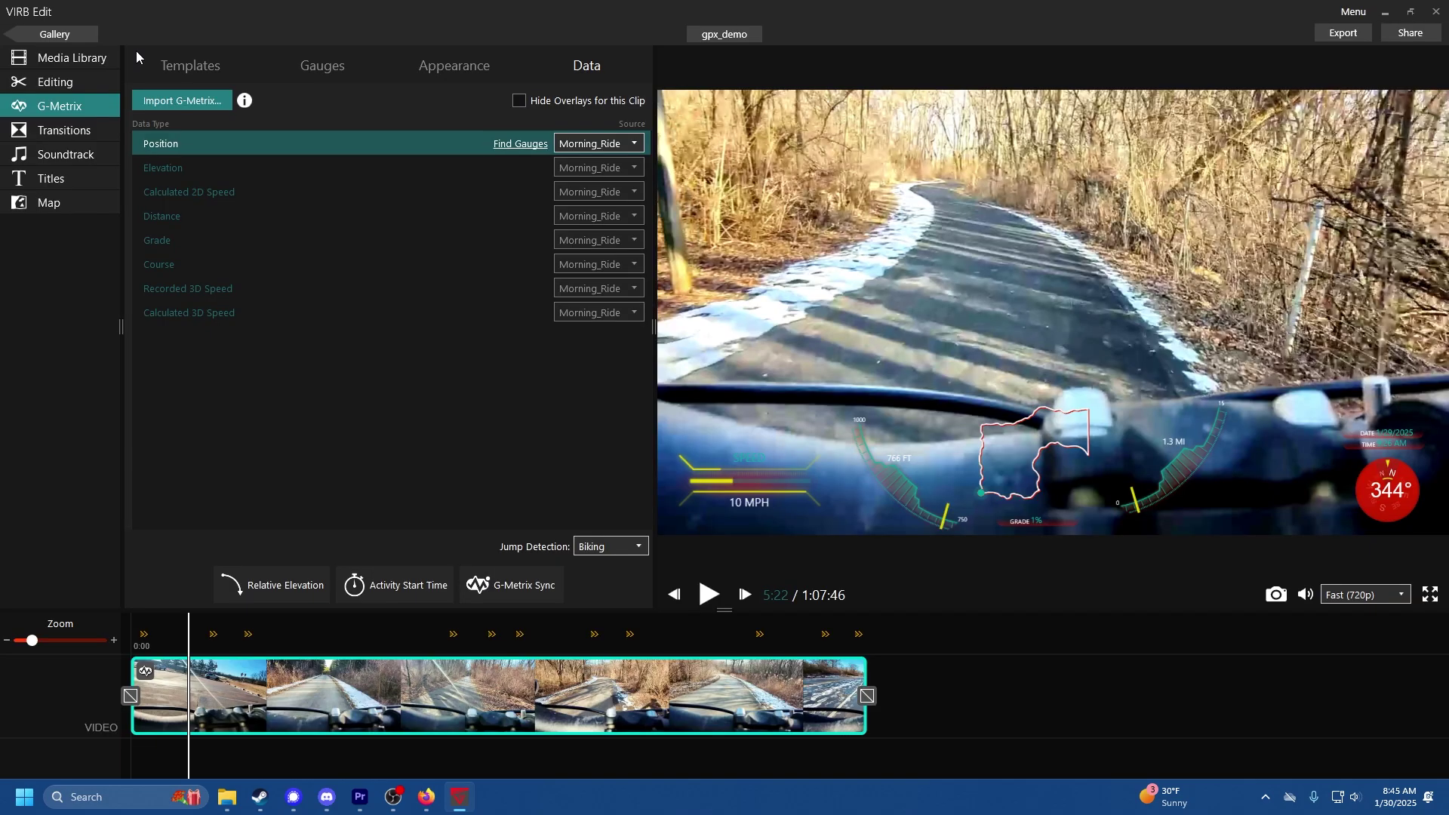
- Move the G-Metrix GPS sync point to 0:44 of the ride track and apply it
{"action": "left_click", "coordinate": [527, 586]}
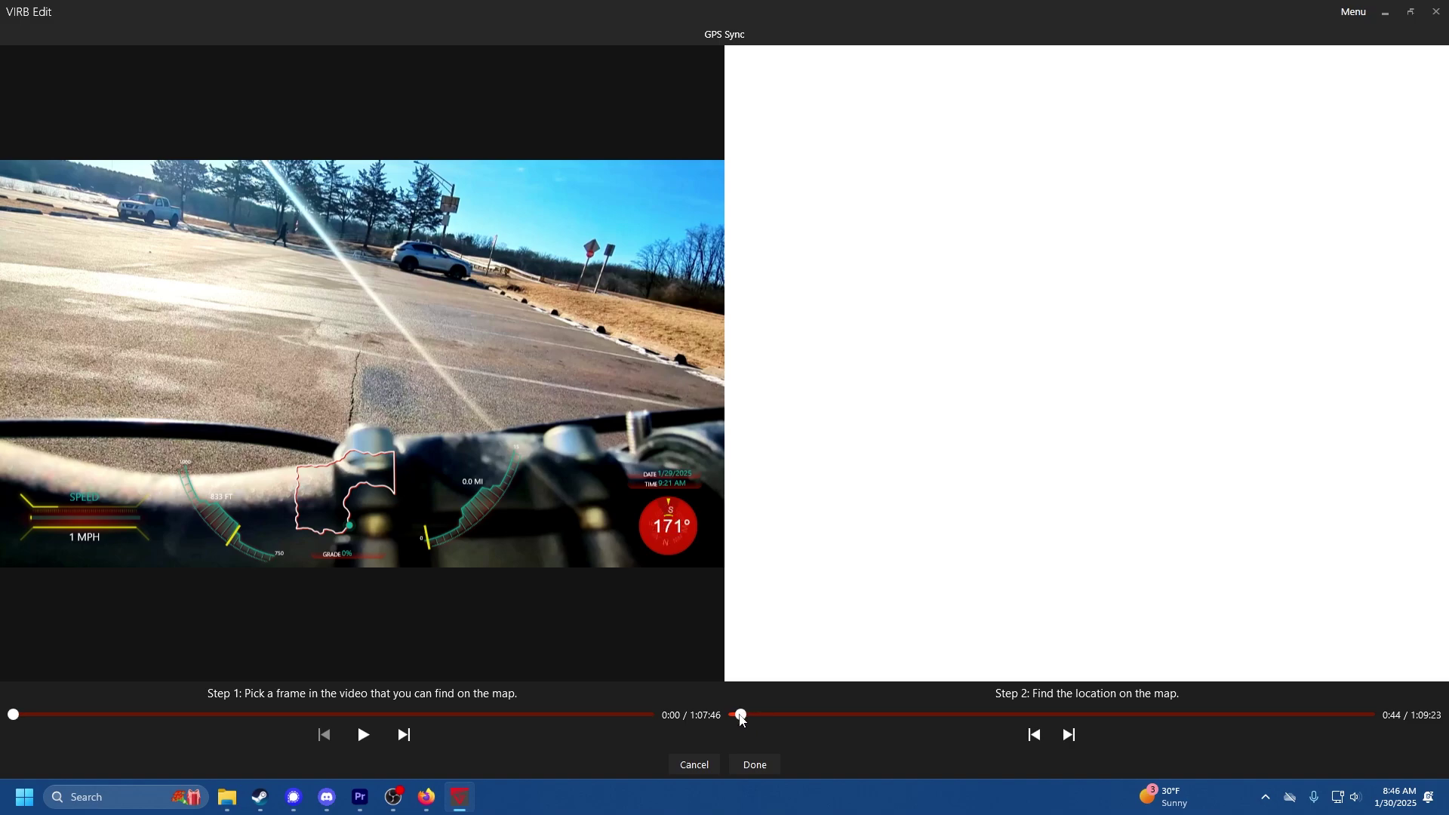
{"action": "left_click", "coordinate": [755, 766]}
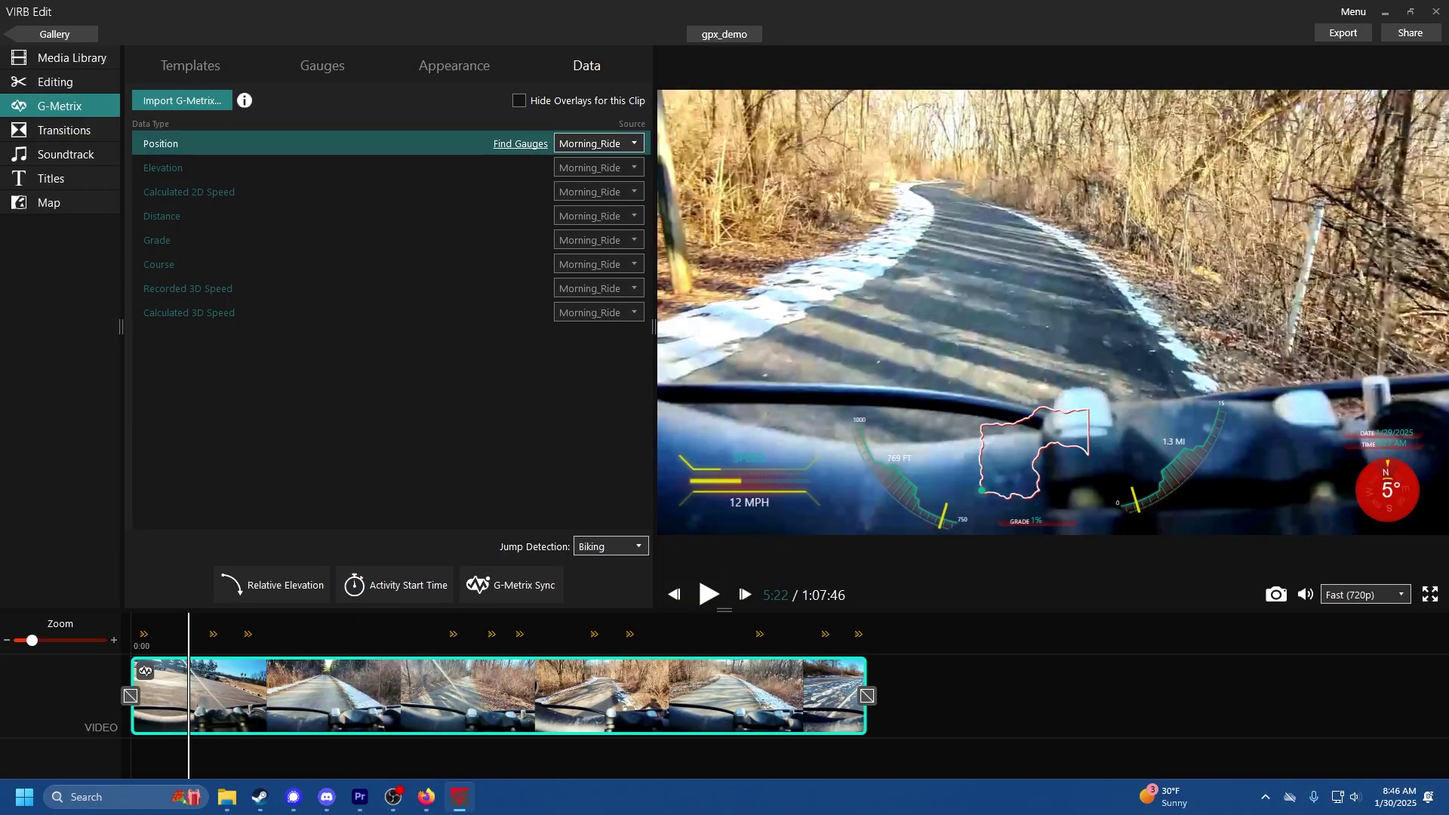
- Watch the ride full-size from about 4:12 through 4:40, then close the player
{"action": "left_click", "coordinate": [1431, 594]}
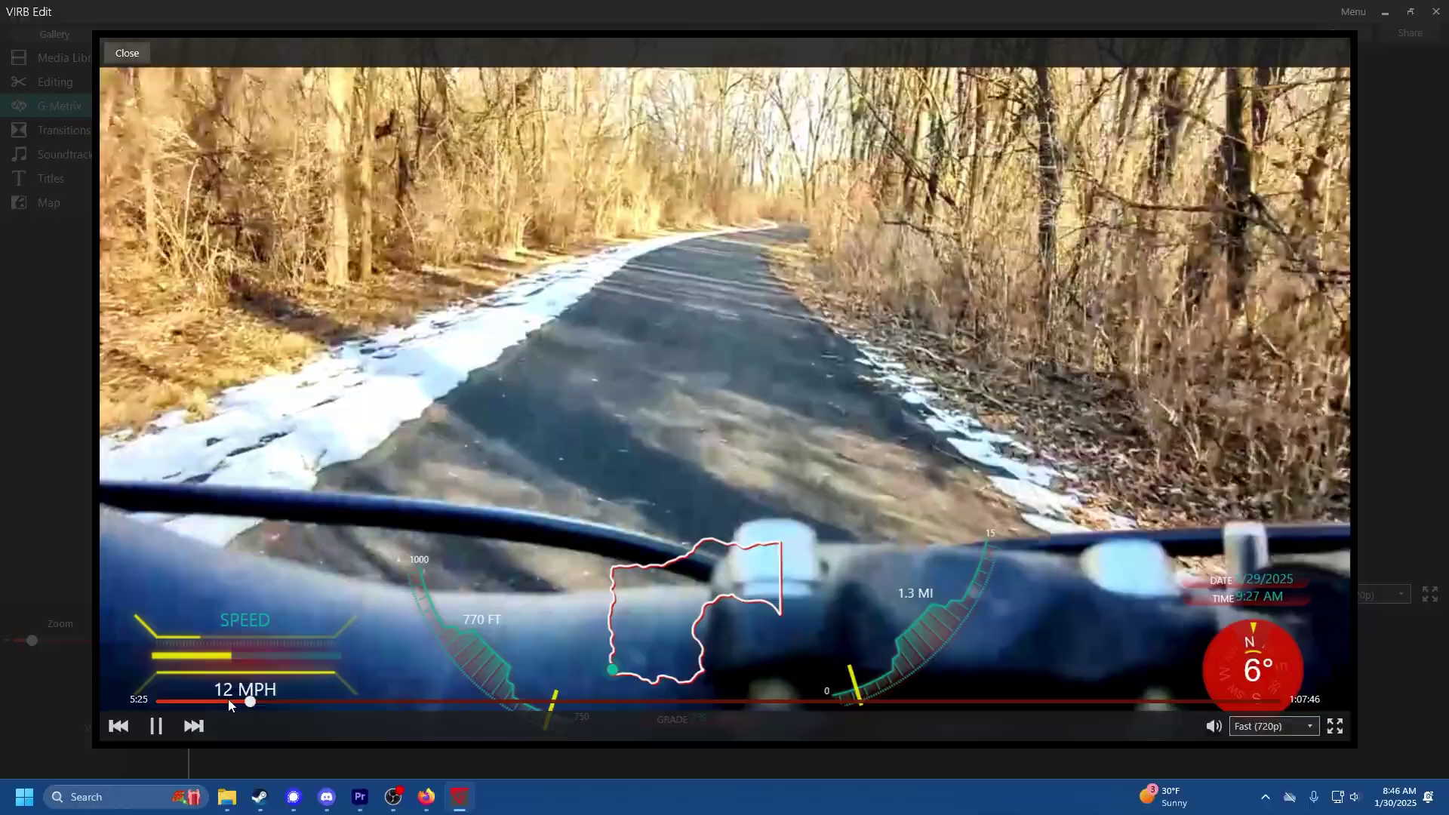
{"action": "left_click", "coordinate": [229, 702]}
{"action": "left_click_drag", "start_coordinate": [231, 704], "coordinate": [240, 706]}
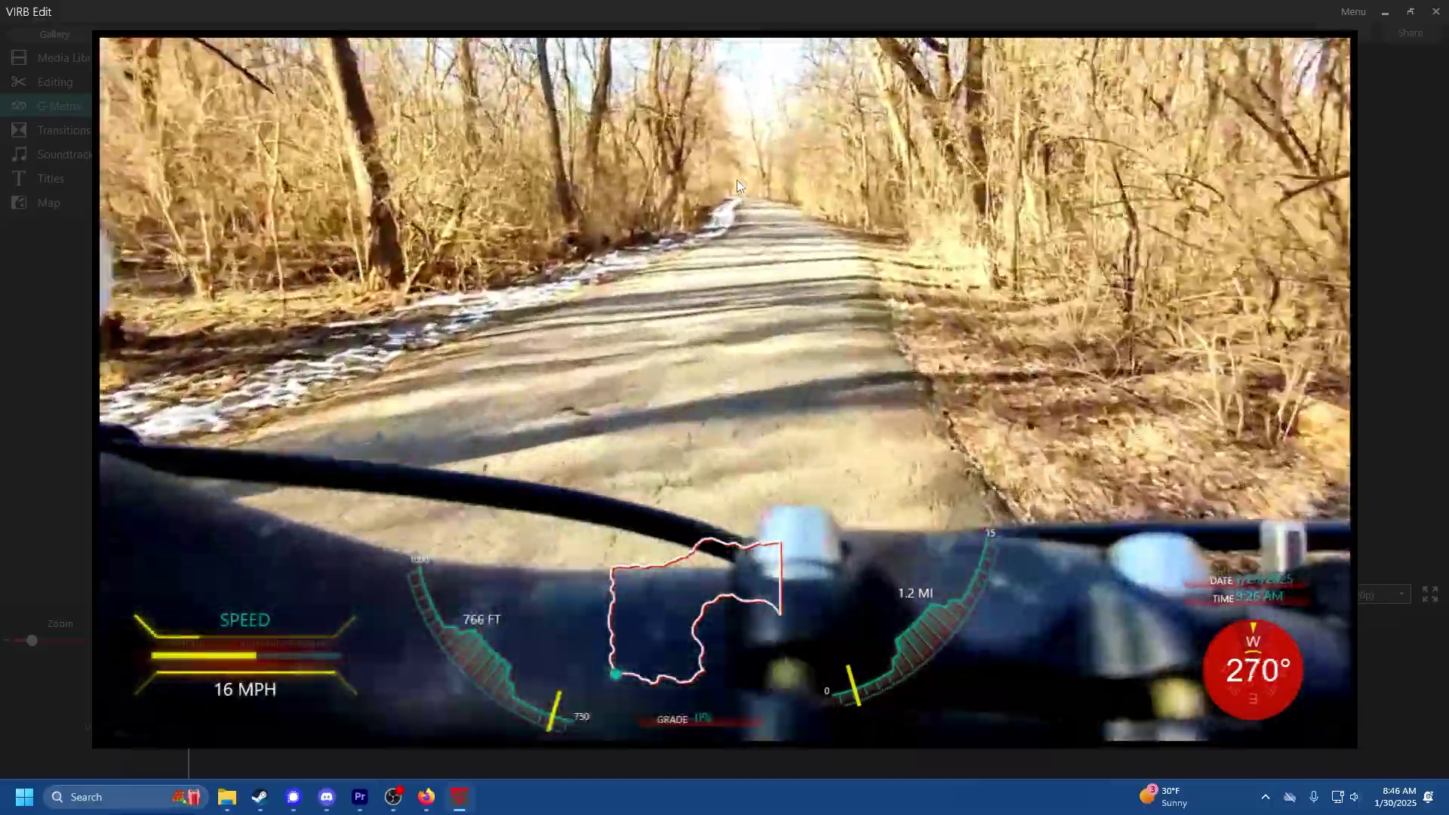
{"action": "mouse_move", "coordinate": [794, 391]}
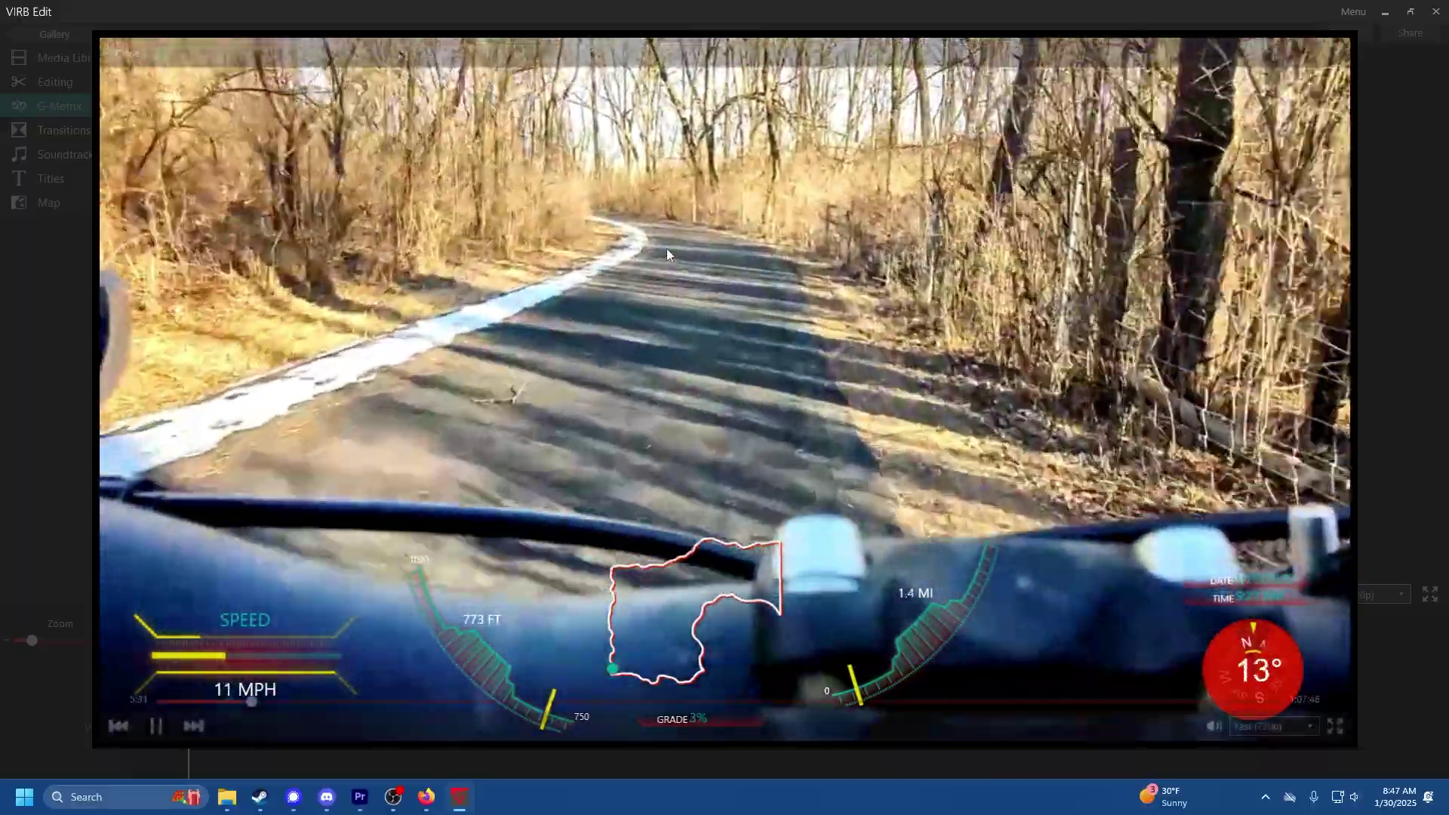
{"action": "mouse_move", "coordinate": [1100, 305]}
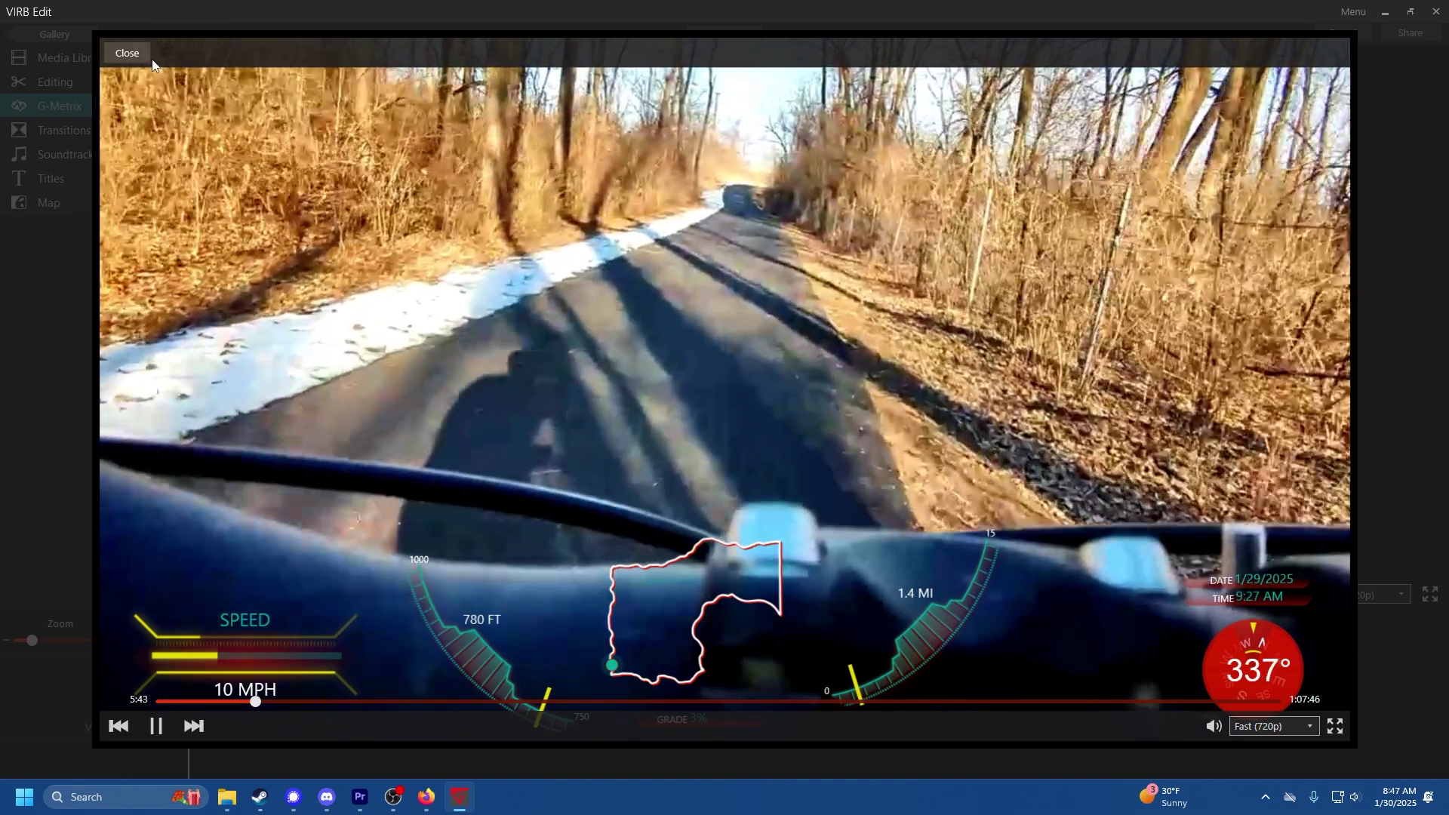
{"action": "left_click", "coordinate": [140, 57]}
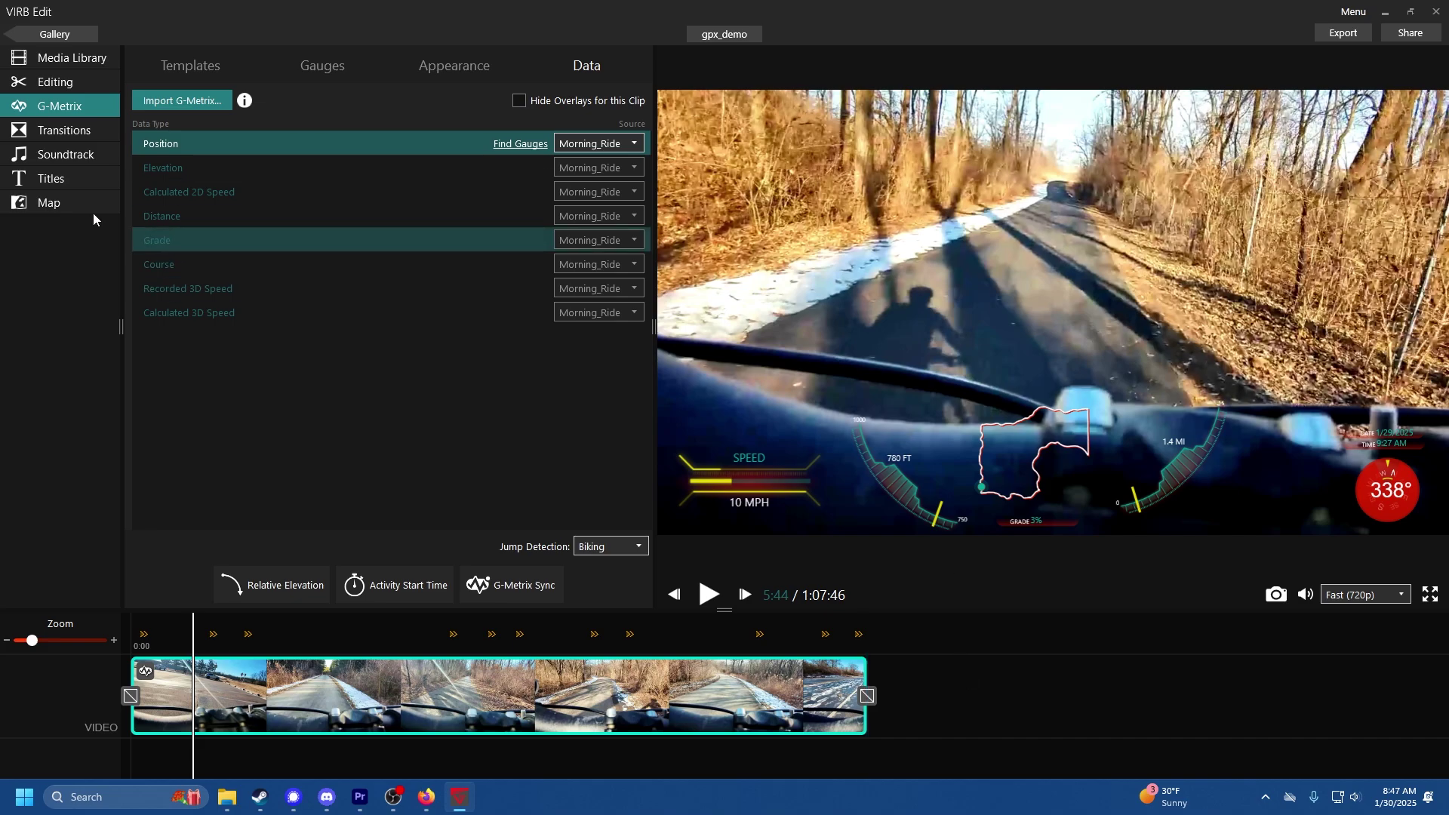
- Browse the Transitions, Soundtrack, Titles and Map panels, dismissing the map script error
{"action": "left_click", "coordinate": [50, 142]}
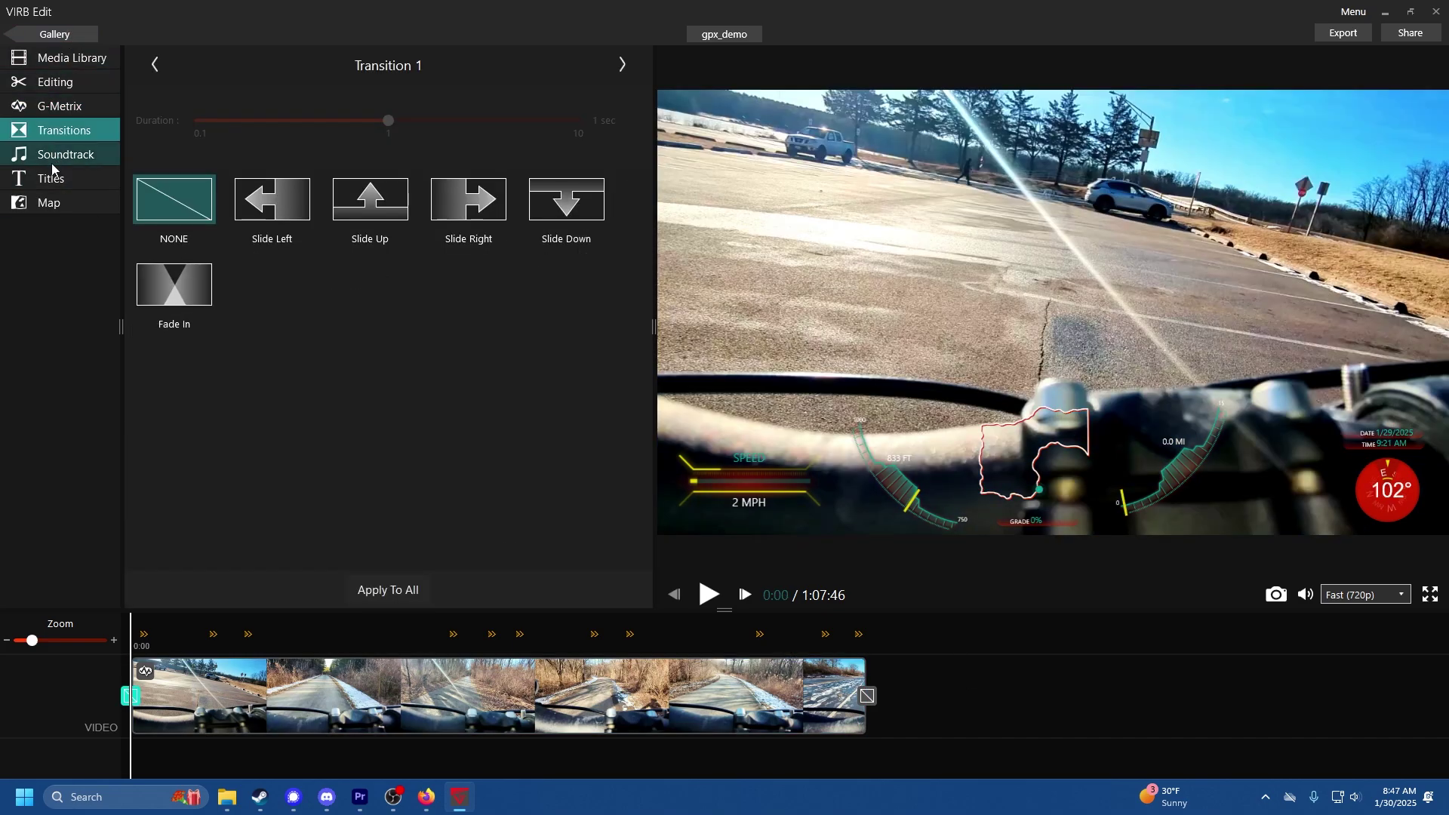
{"action": "left_click", "coordinate": [53, 171]}
{"action": "left_click", "coordinate": [55, 191]}
{"action": "left_click", "coordinate": [62, 200]}
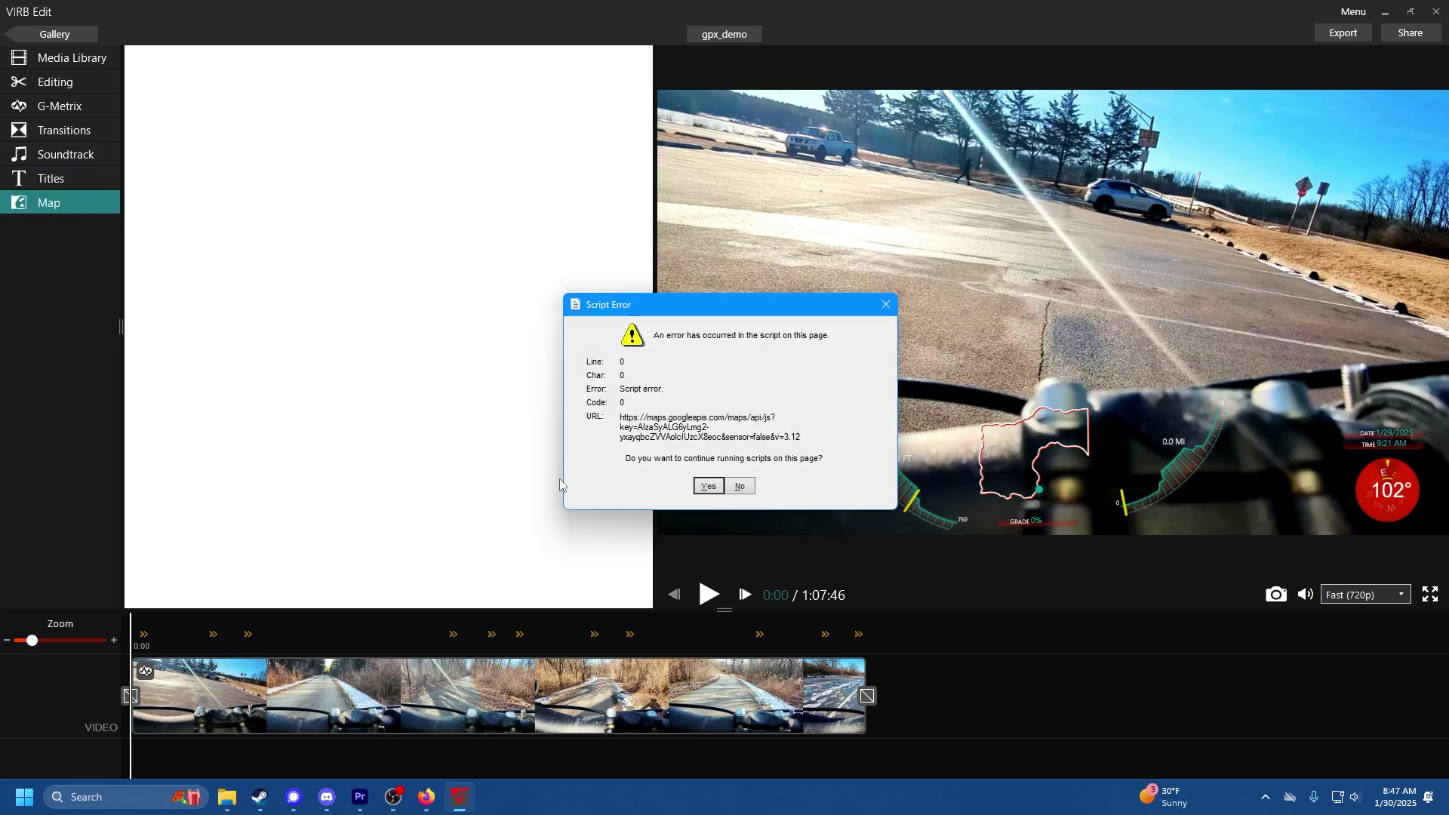
{"action": "key", "text": "Return"}
{"action": "key", "text": "Return"}
{"action": "key", "text": "Return"}
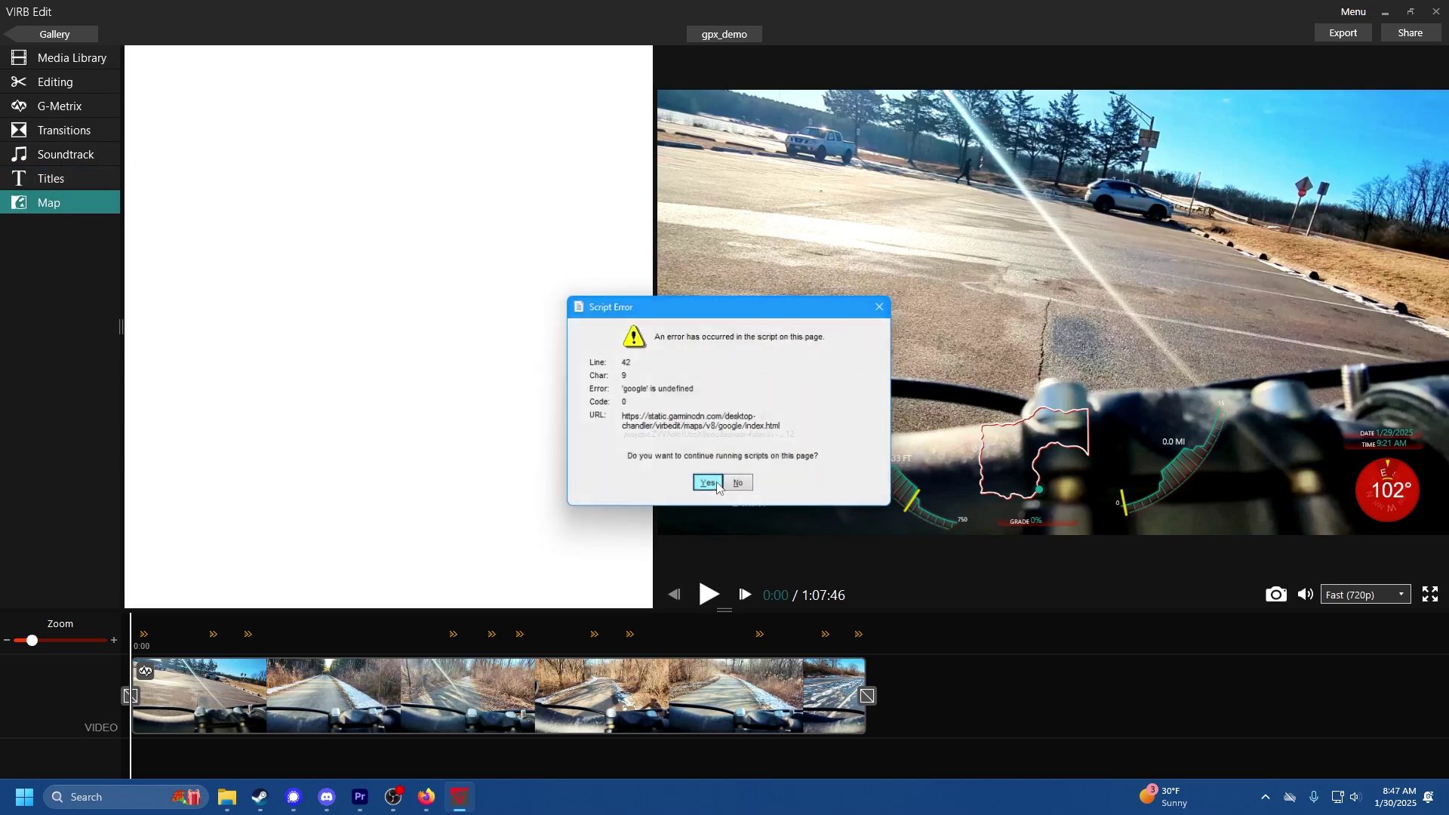
- Revisit Titles, Soundtrack and Transitions, ending on the first transition's options
{"action": "left_click", "coordinate": [91, 177]}
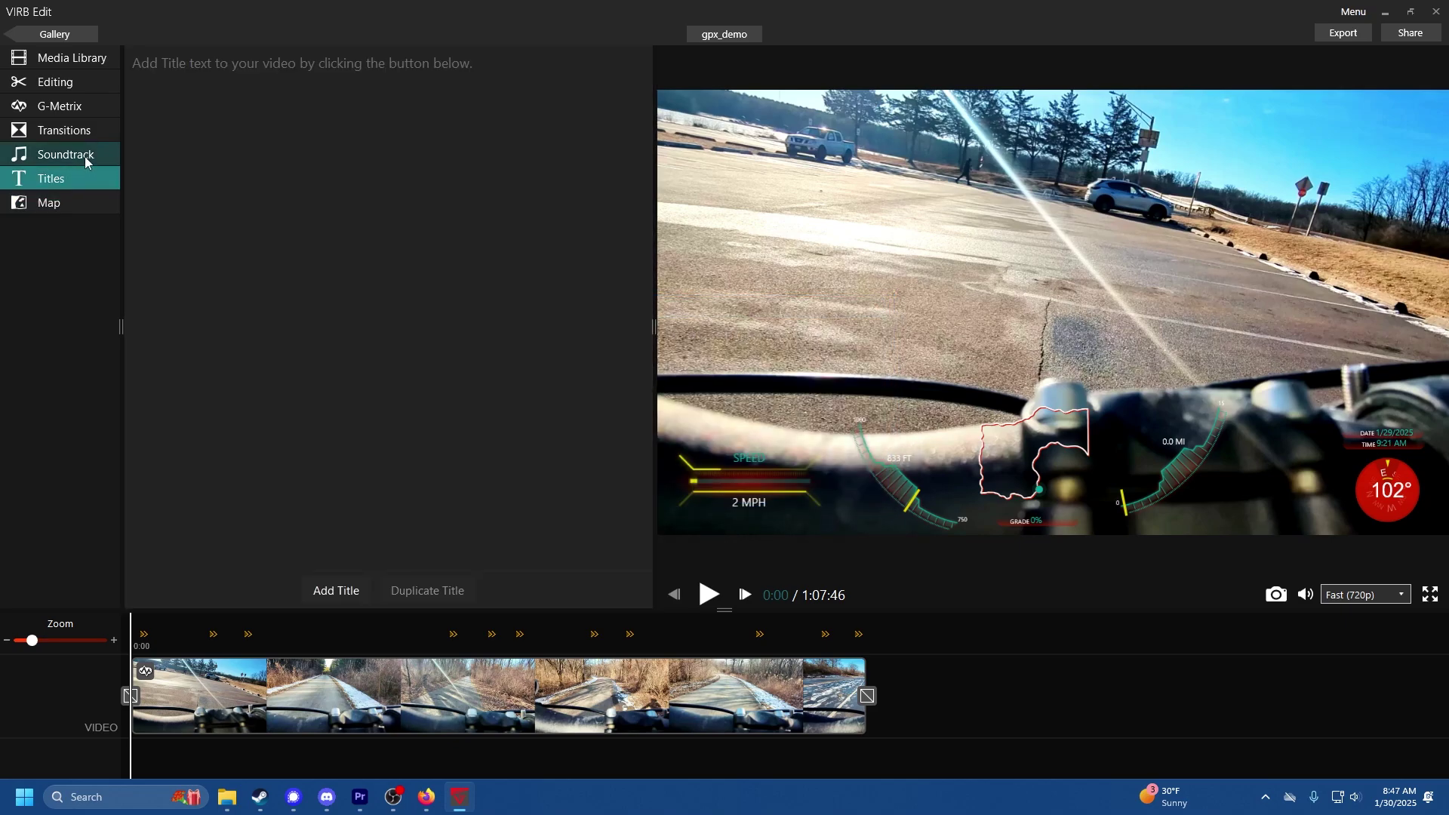
{"action": "left_click", "coordinate": [79, 149]}
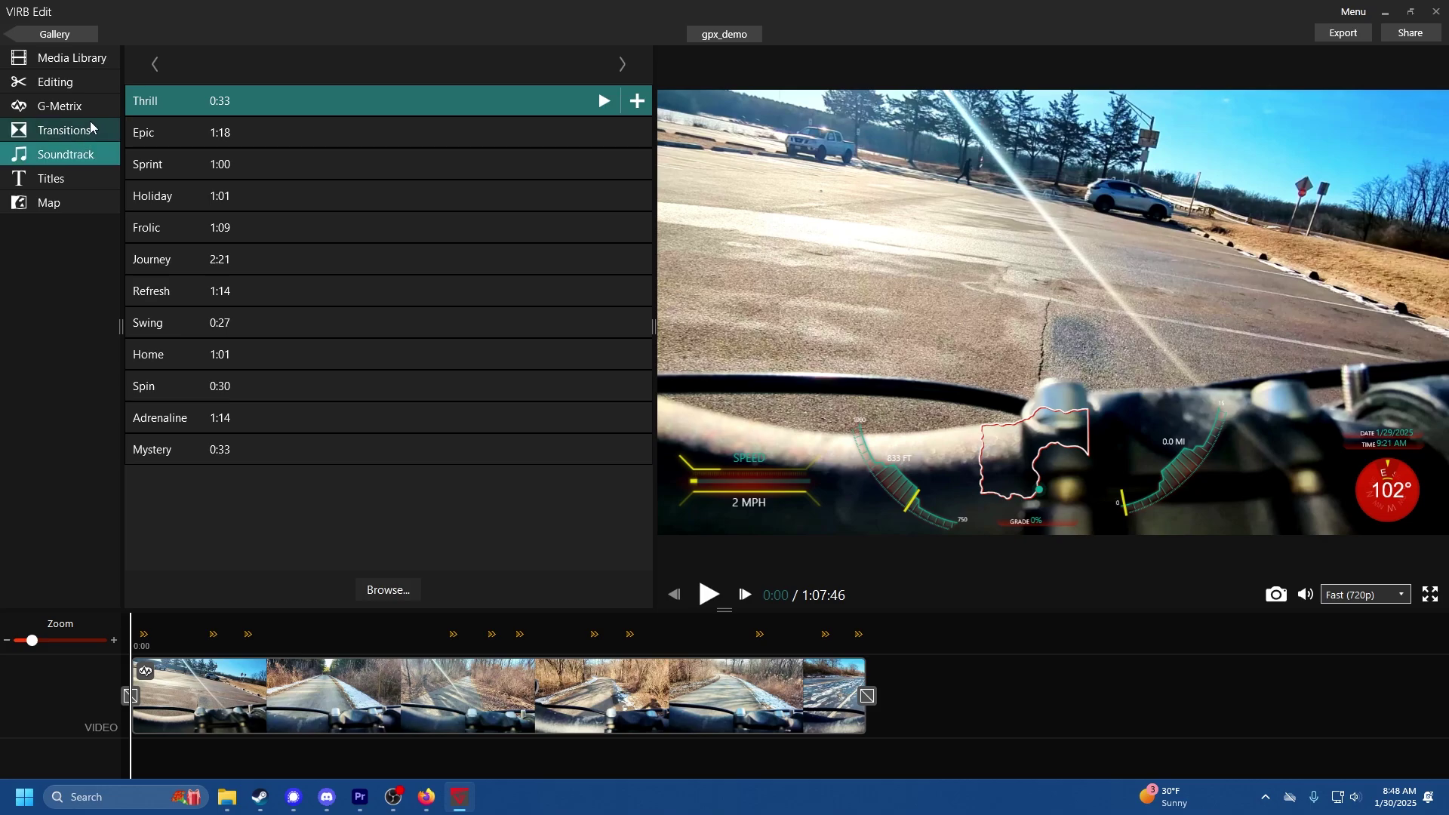
{"action": "left_click", "coordinate": [89, 133]}
{"action": "left_click", "coordinate": [90, 156]}
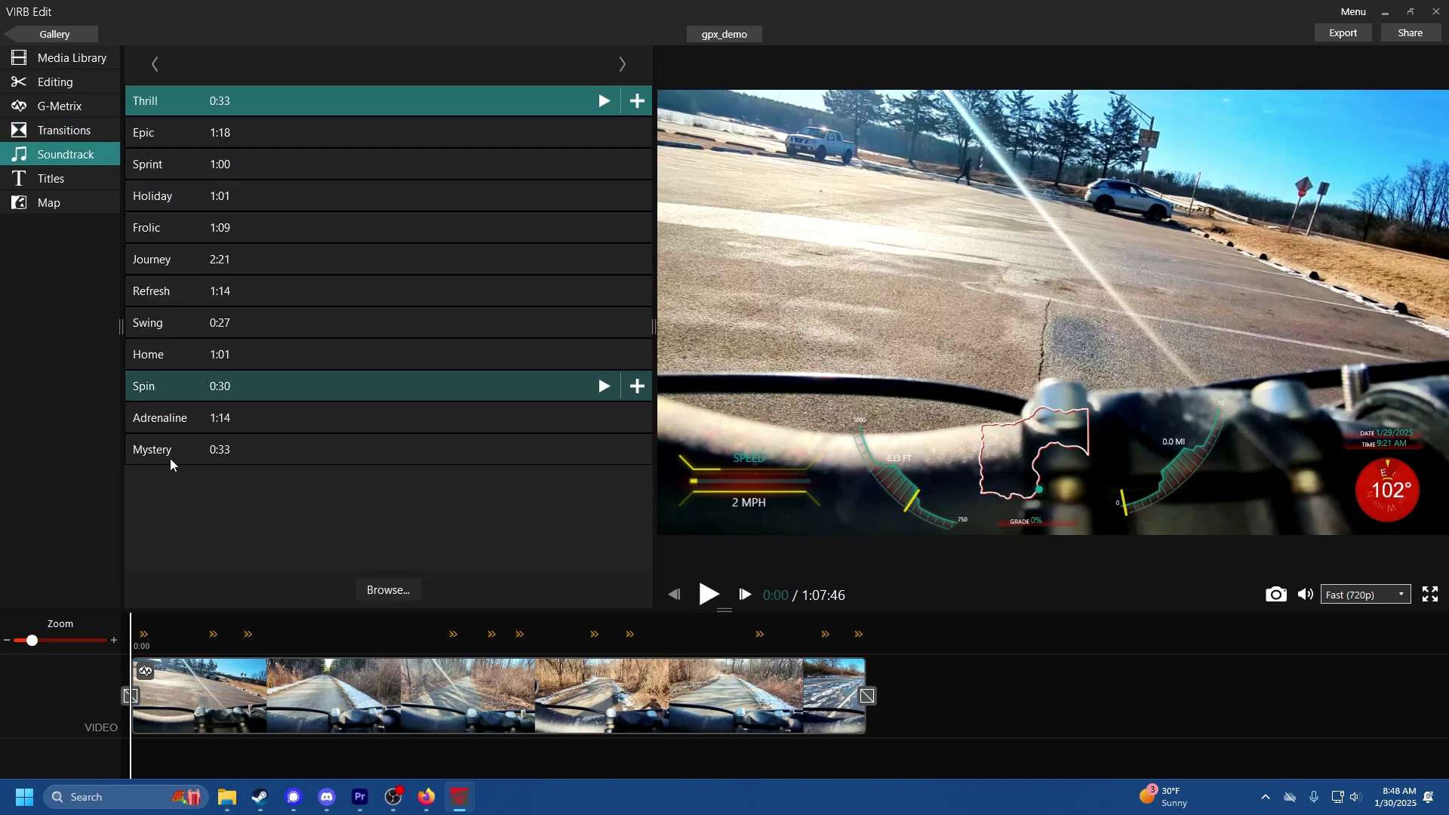
{"action": "left_click", "coordinate": [23, 137]}
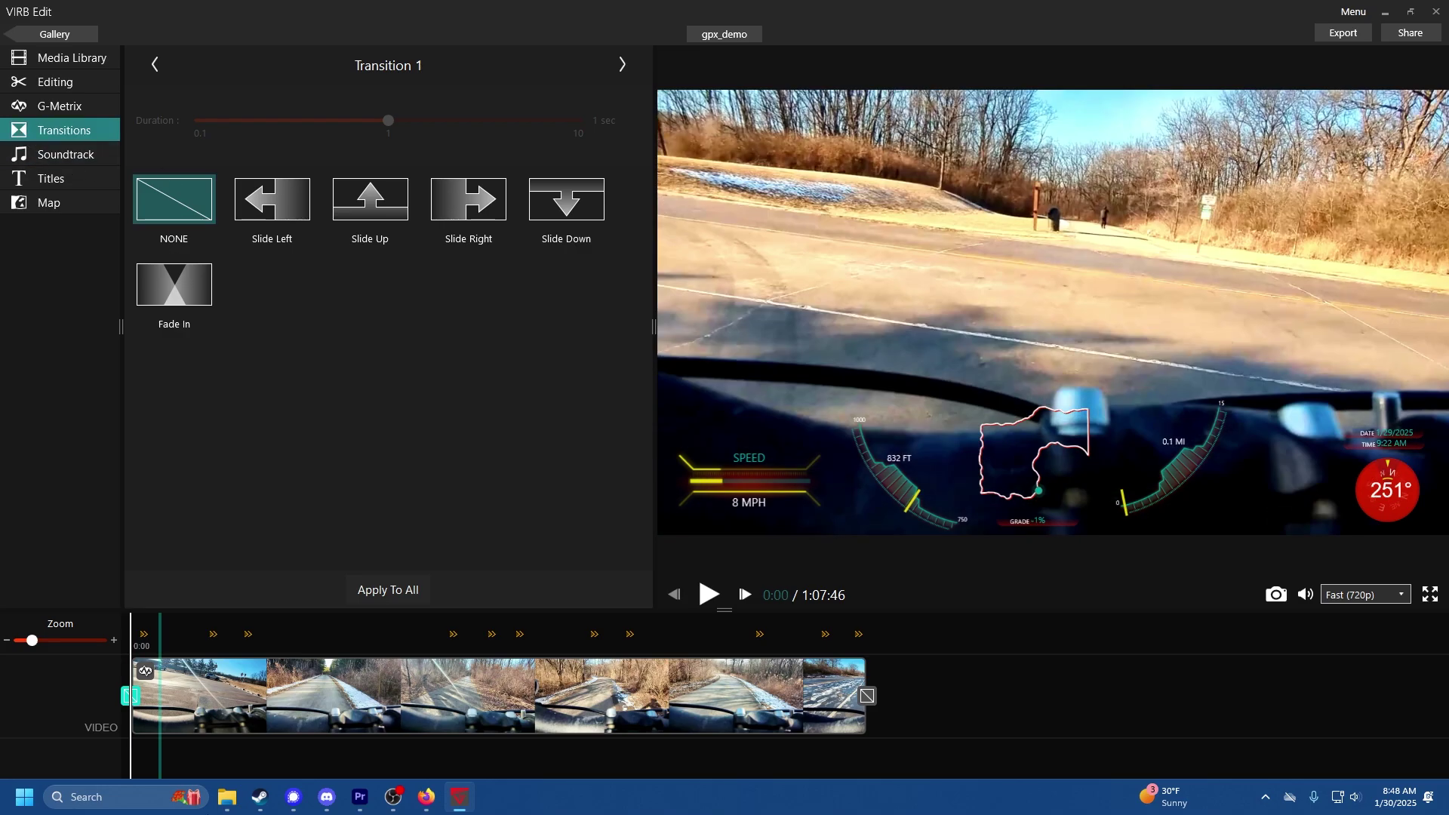
- Switch to the Premiere Pro project and back, then rewind the VIRB project to the start
{"action": "left_click", "coordinate": [366, 805]}
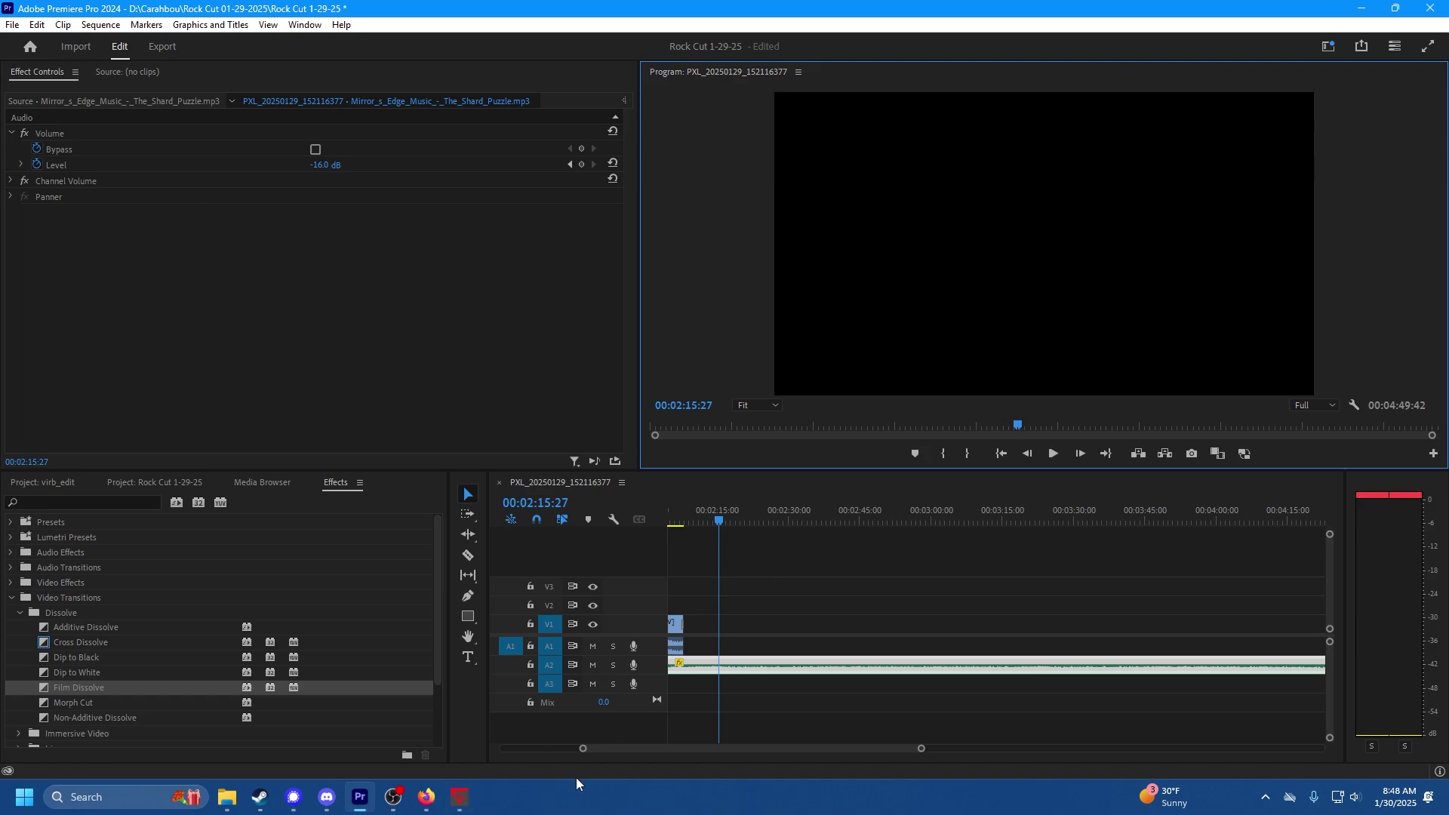
{"action": "left_click", "coordinate": [466, 802]}
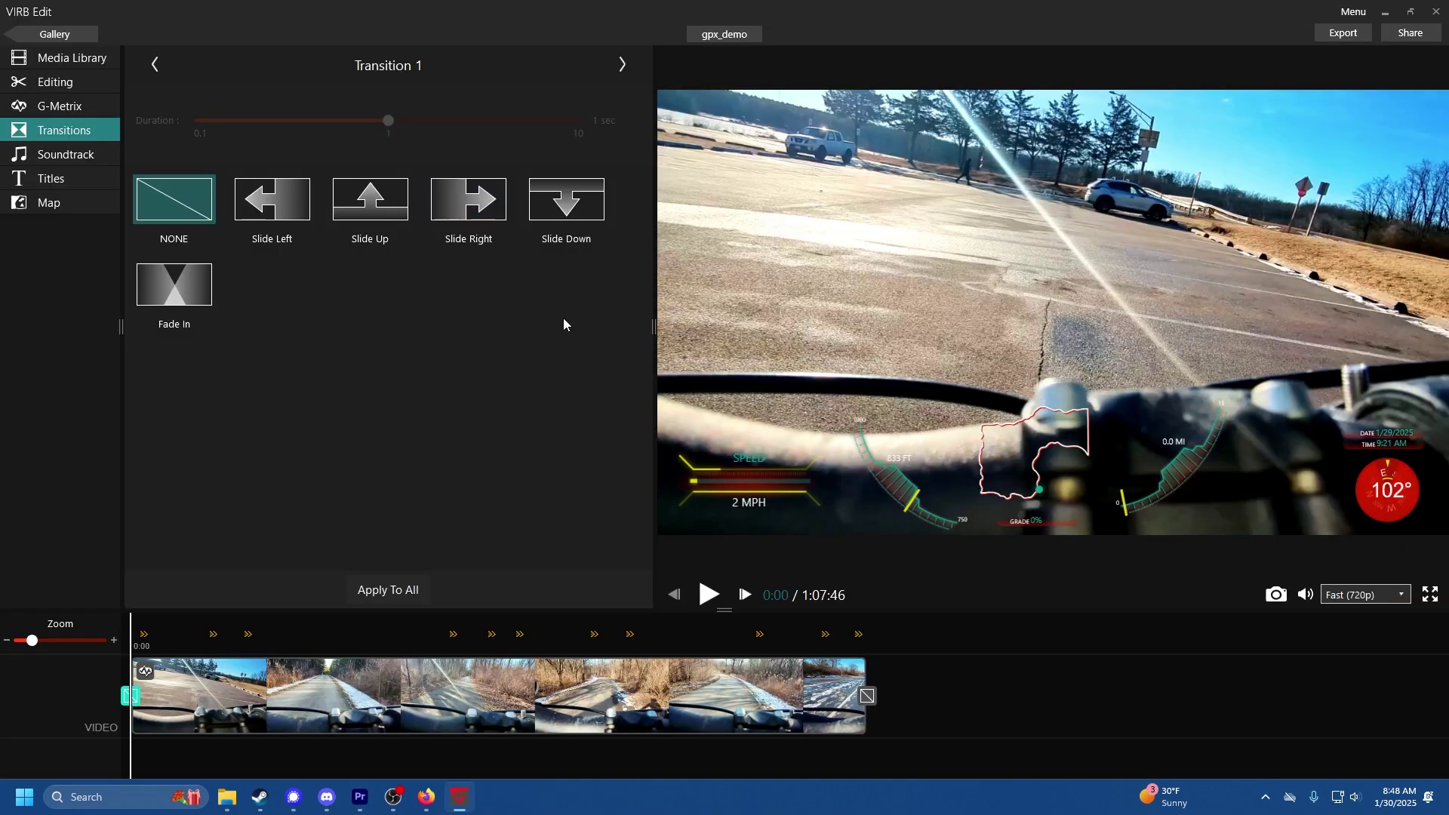
{"action": "key", "text": "Home"}
- Open the MP4 export settings, keeping 30 FPS frame rate and Max target quality
{"action": "left_click", "coordinate": [1347, 35]}
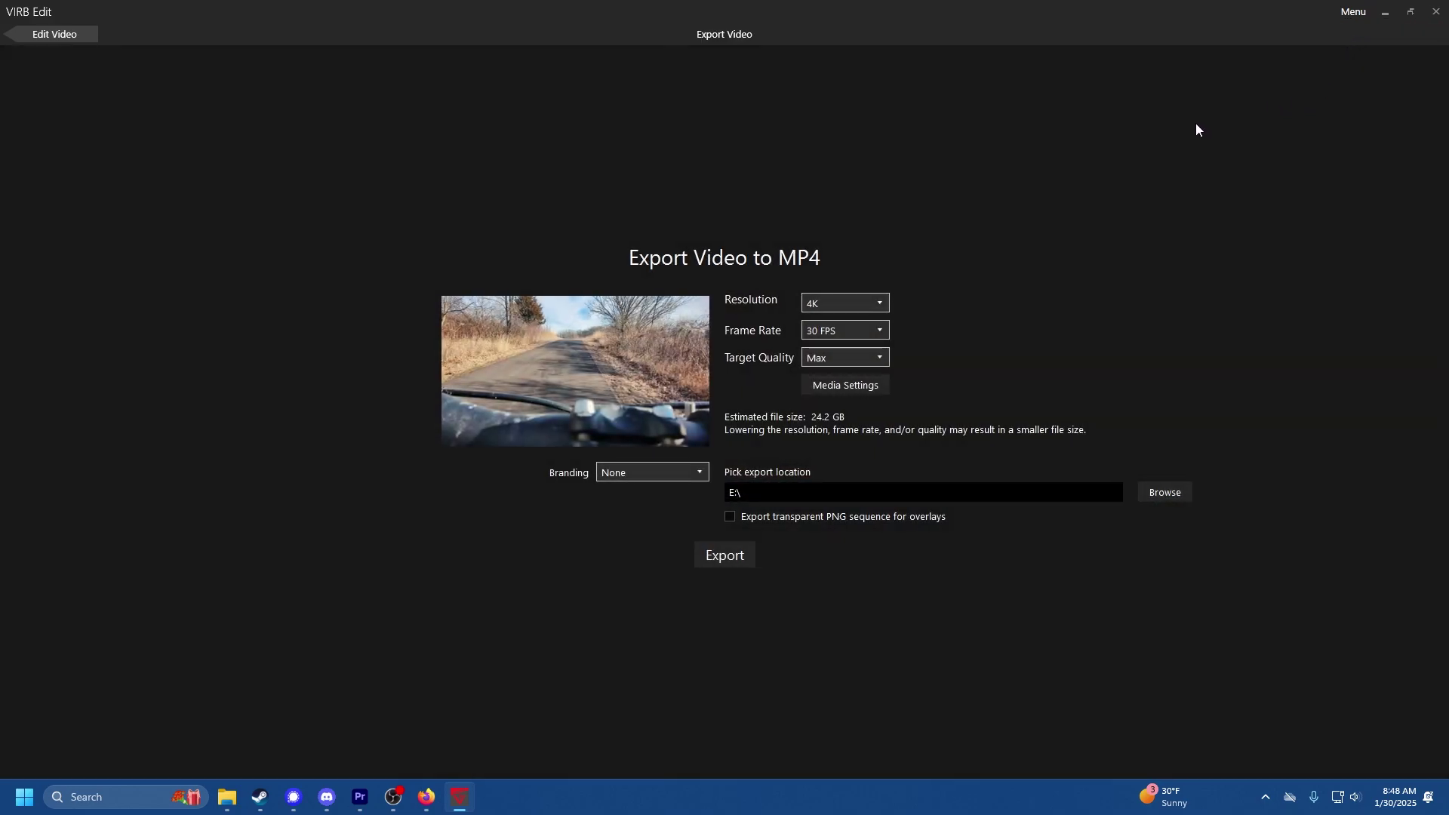
{"action": "left_click", "coordinate": [879, 332]}
{"action": "left_click", "coordinate": [819, 353]}
{"action": "left_click", "coordinate": [854, 360]}
{"action": "left_click", "coordinate": [812, 431]}
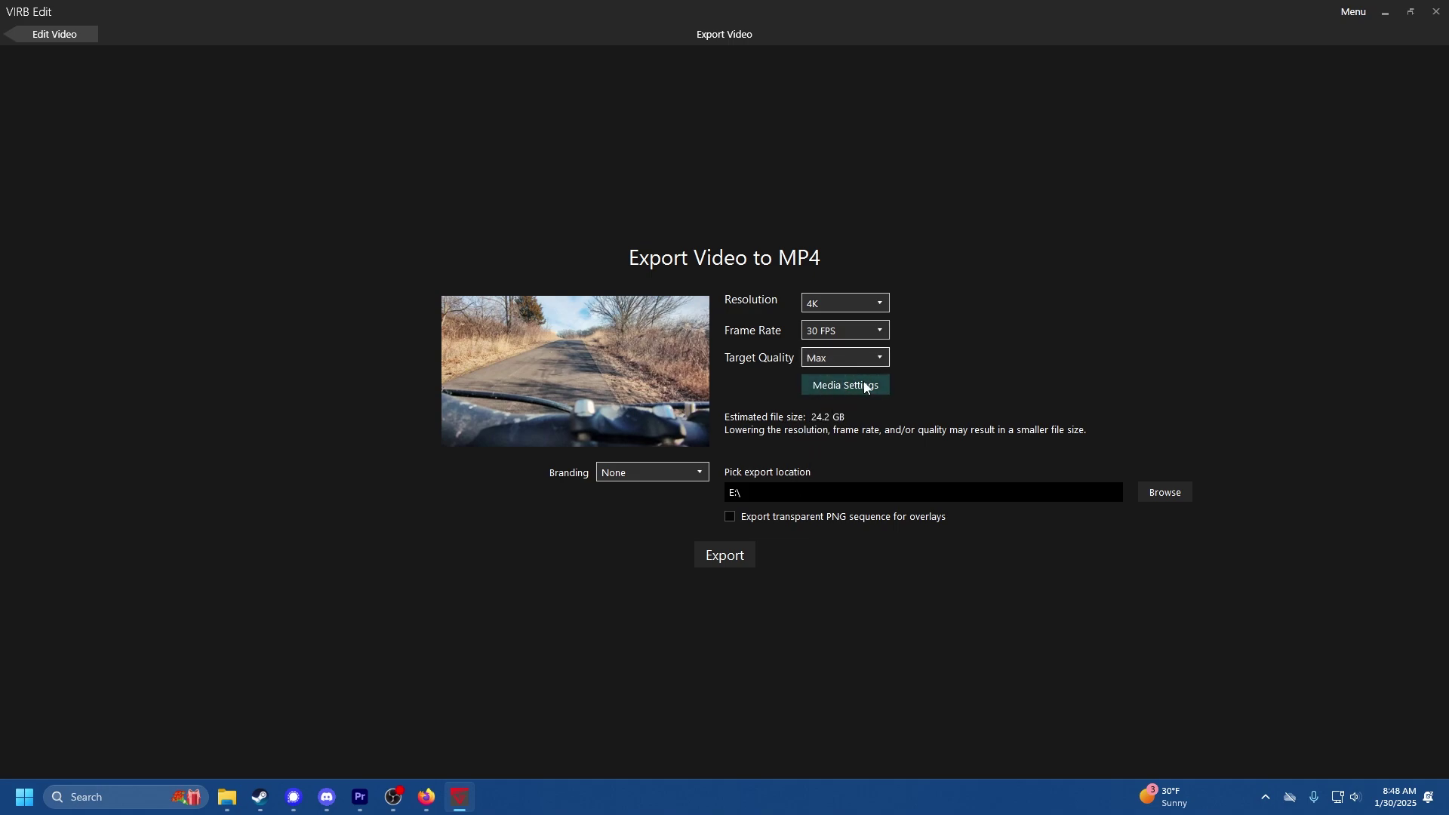
- Try the VIRB Intro branding, then set Branding back to None
{"action": "left_click", "coordinate": [689, 471]}
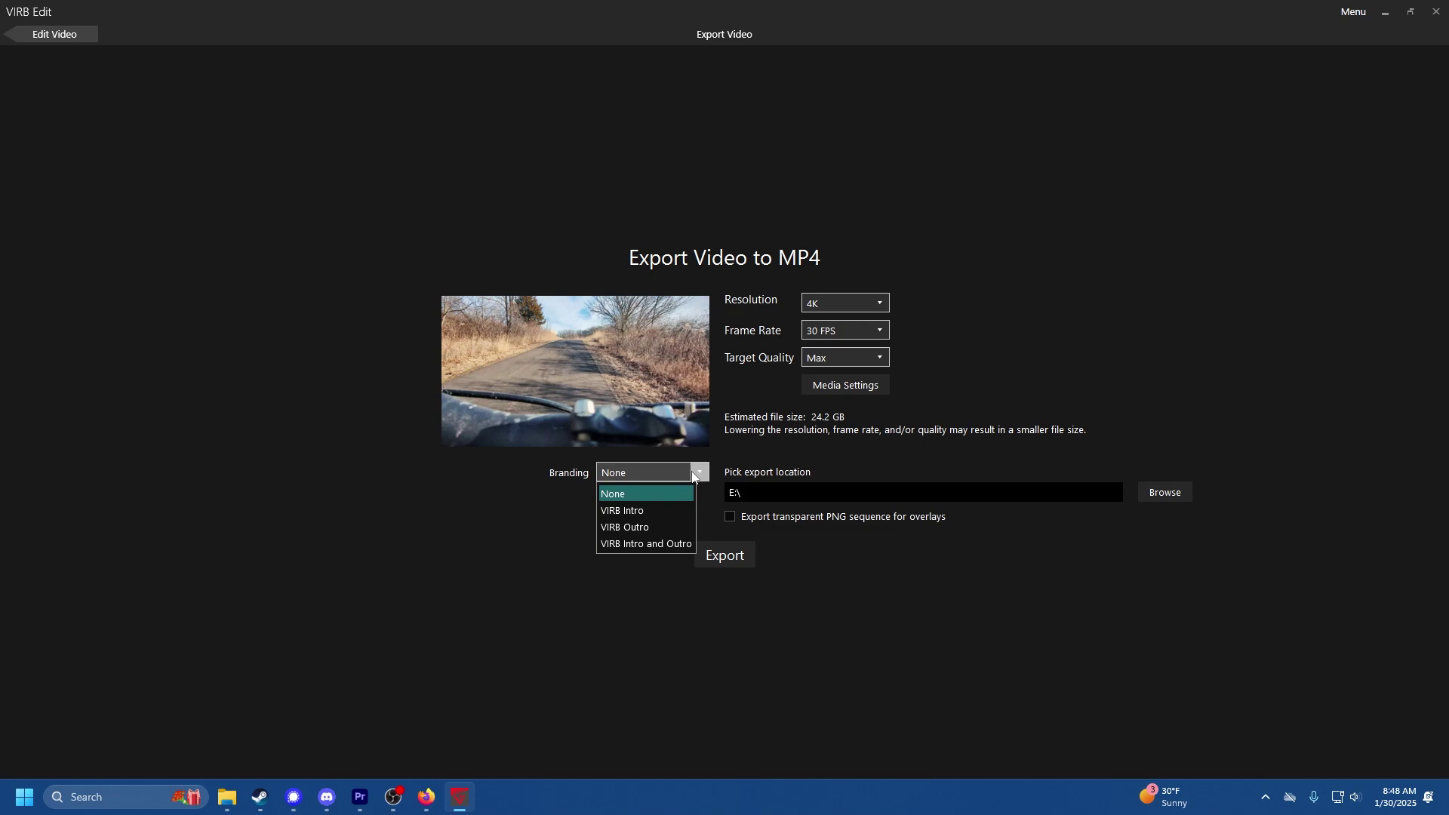
{"action": "left_click", "coordinate": [663, 510]}
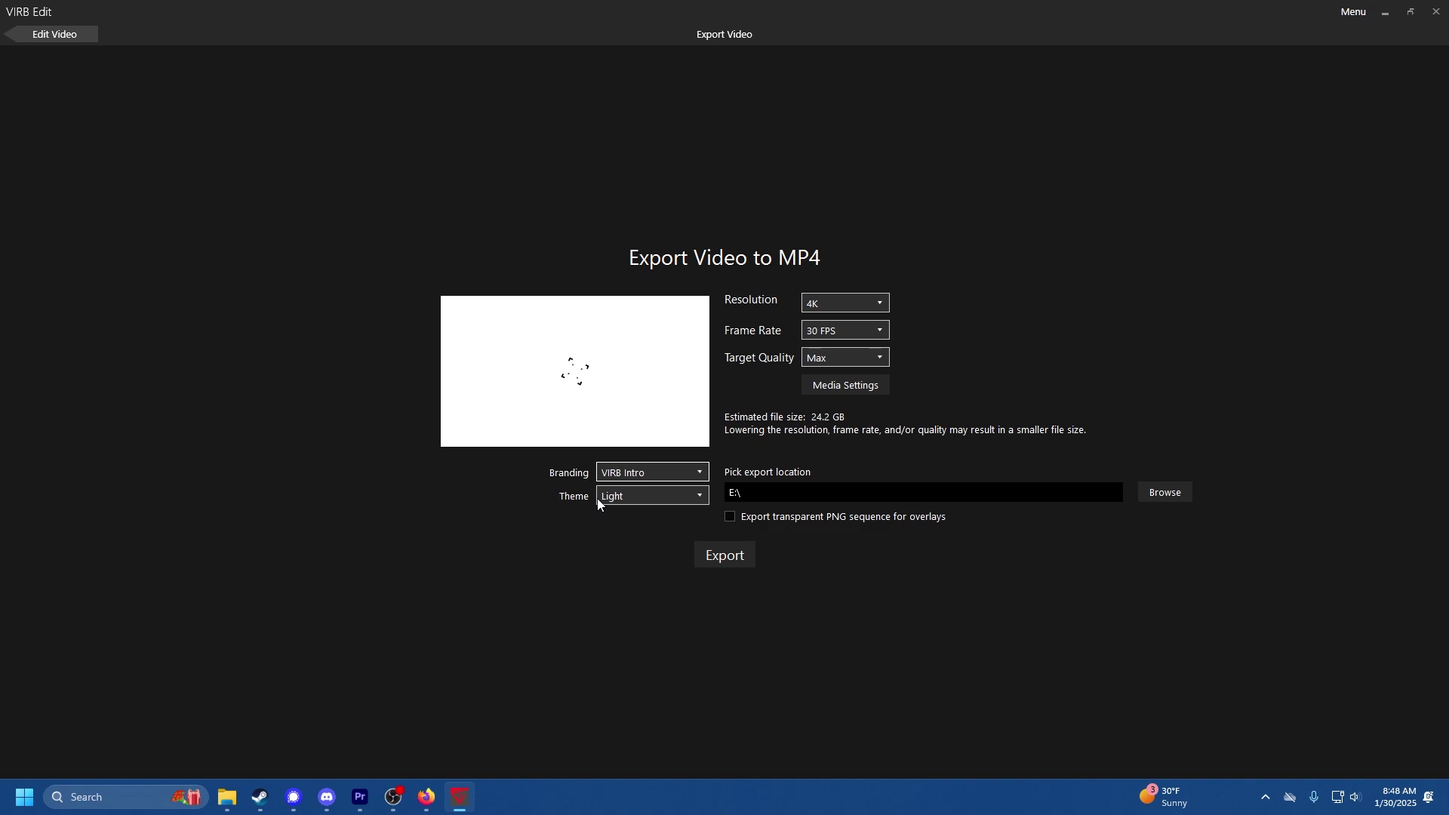
{"action": "left_click", "coordinate": [622, 473]}
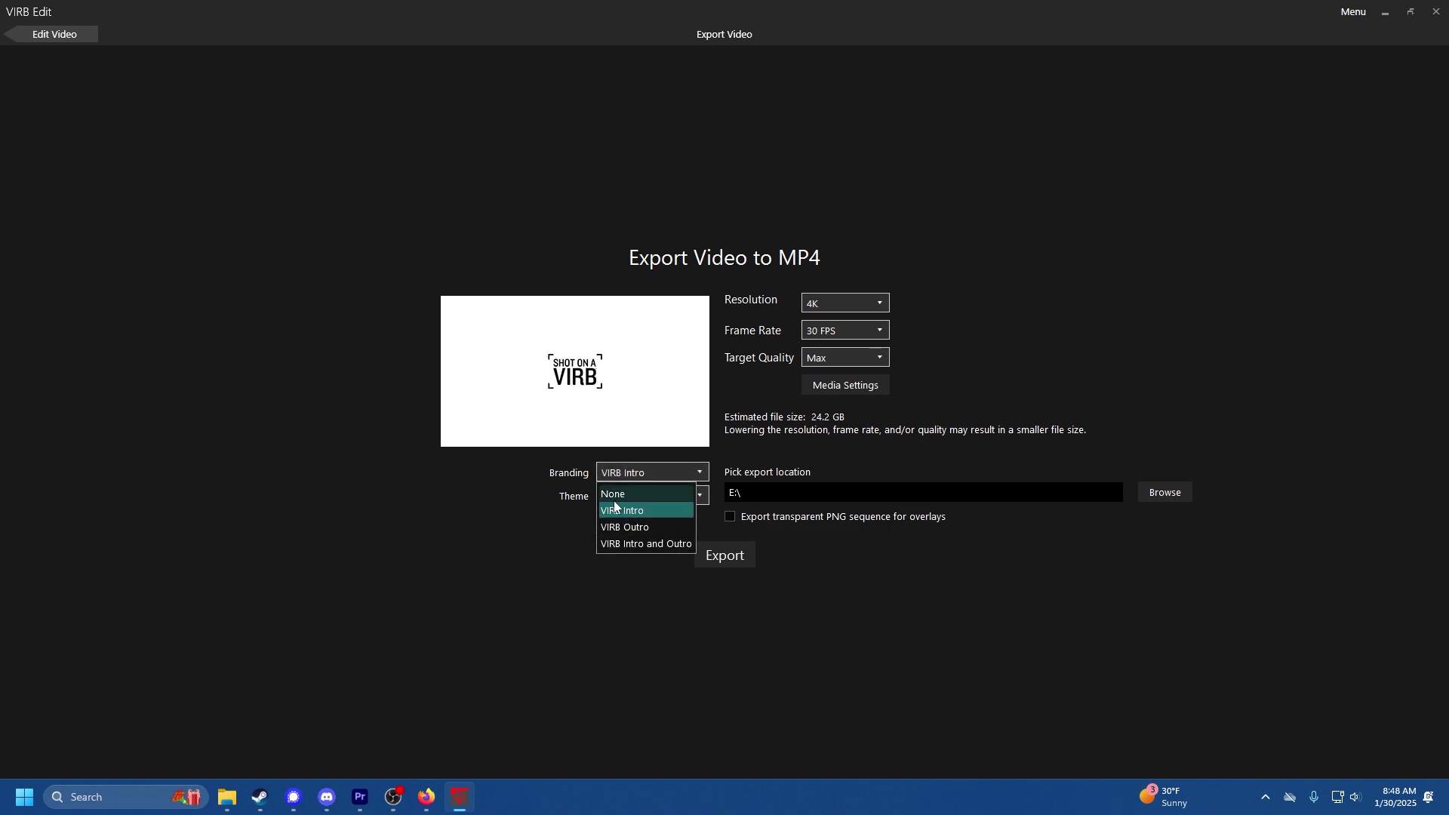
{"action": "left_click", "coordinate": [617, 496]}
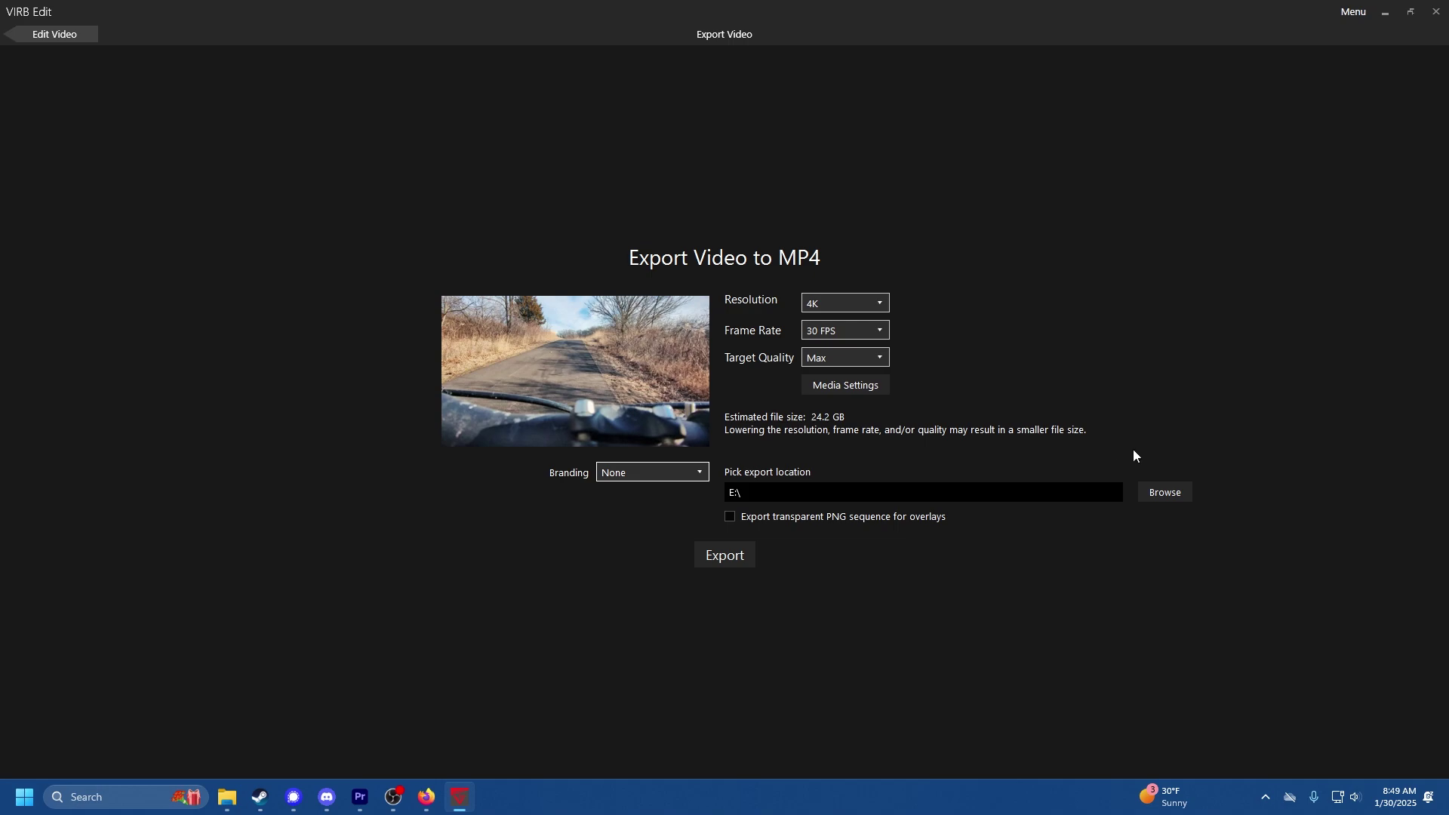
- Export the MP4 to the Sapphire (E:) drive, overwriting the existing gpx_demo file
{"action": "left_click", "coordinate": [1165, 497]}
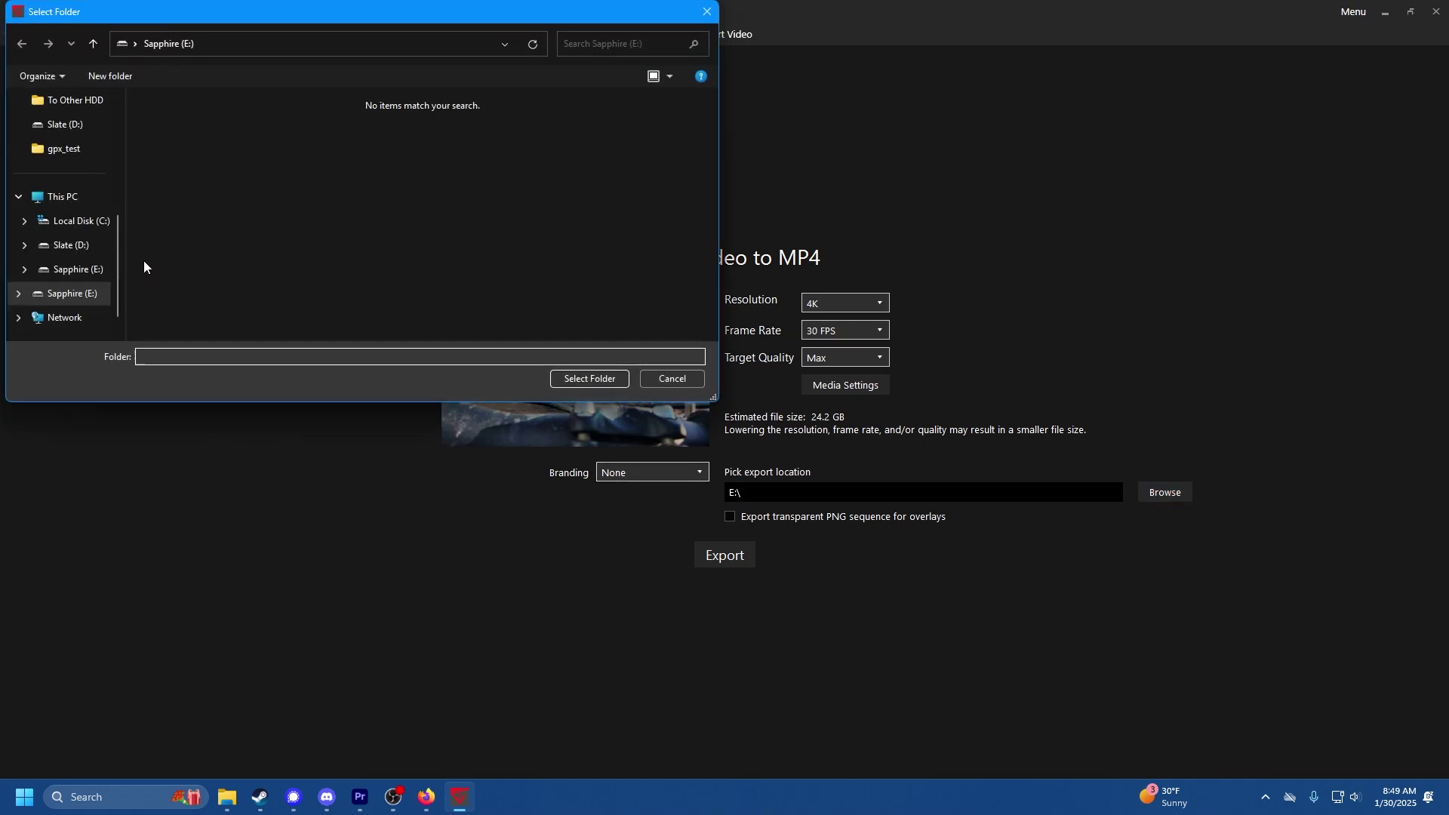
{"action": "left_click", "coordinate": [83, 299]}
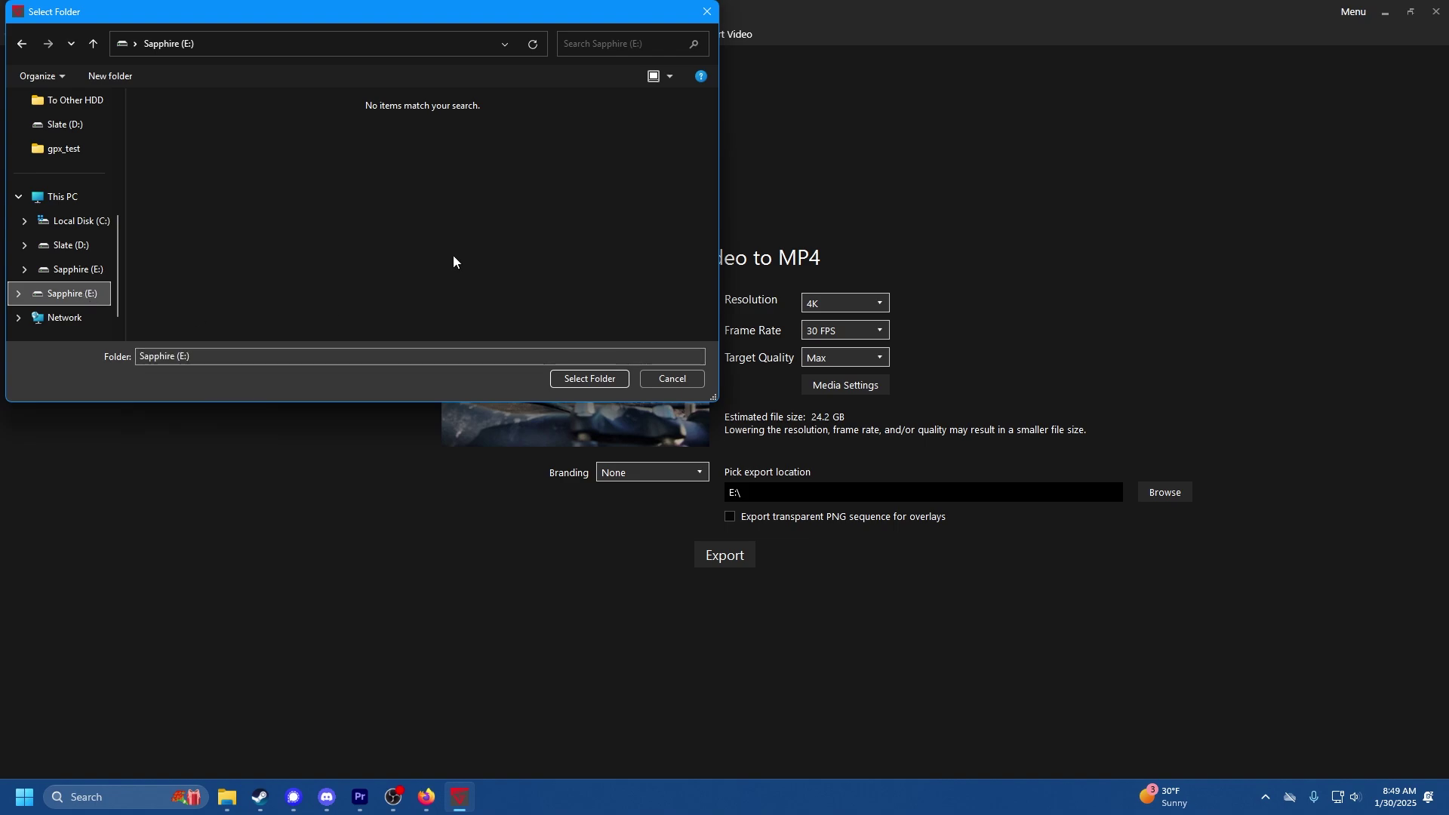
{"action": "left_click", "coordinate": [596, 379]}
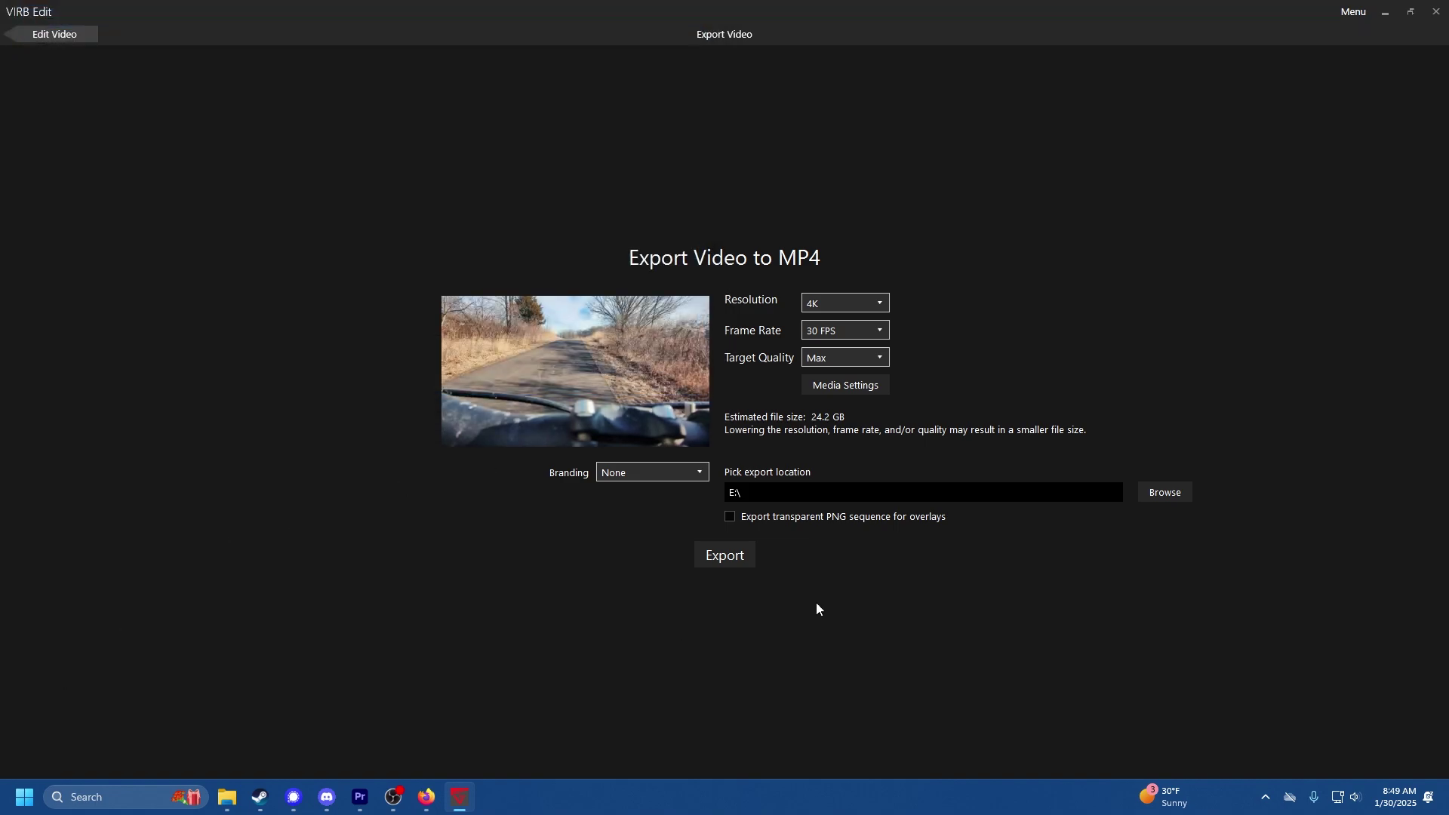
{"action": "left_click", "coordinate": [726, 559]}
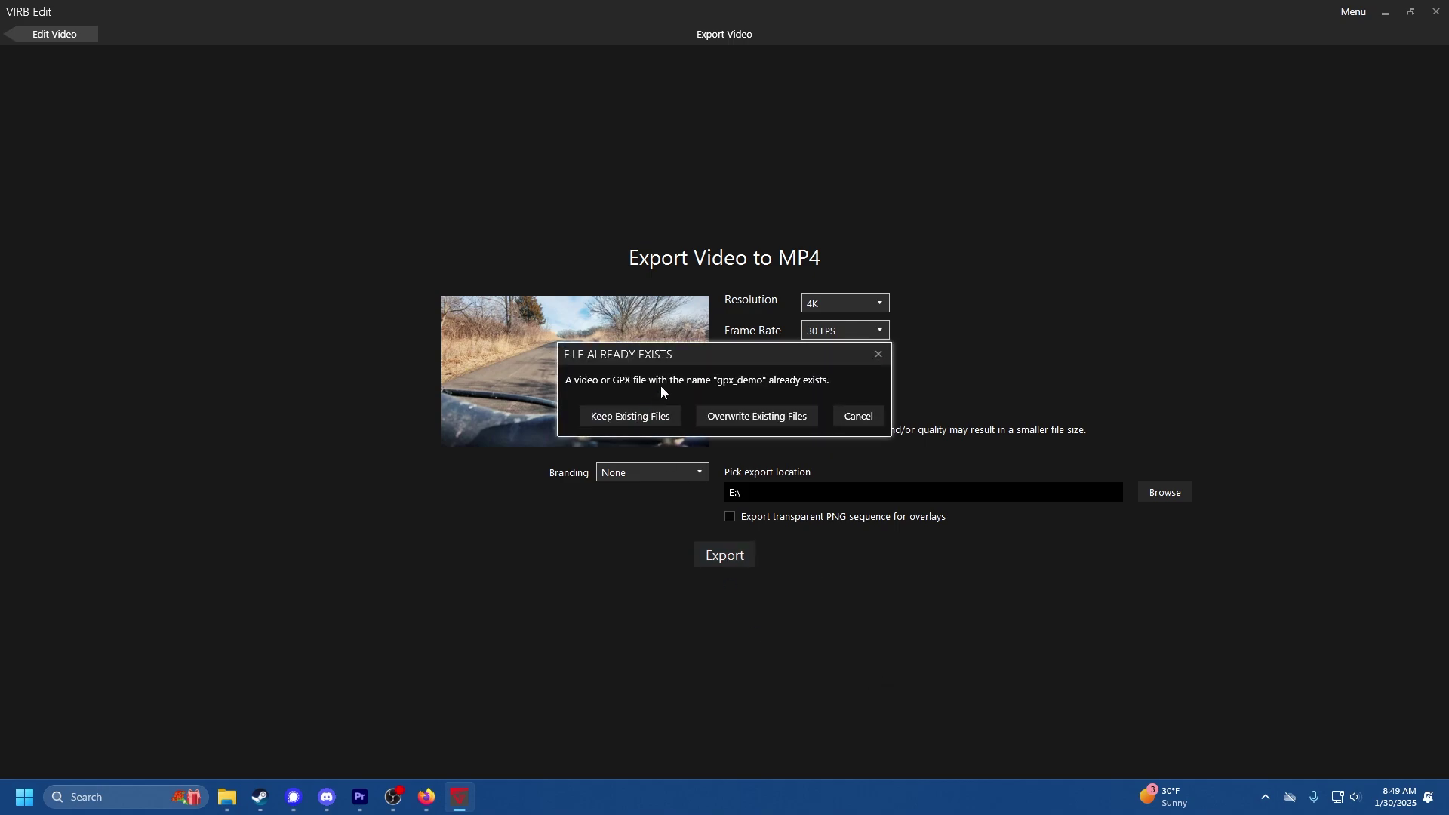
{"action": "left_click", "coordinate": [758, 418]}
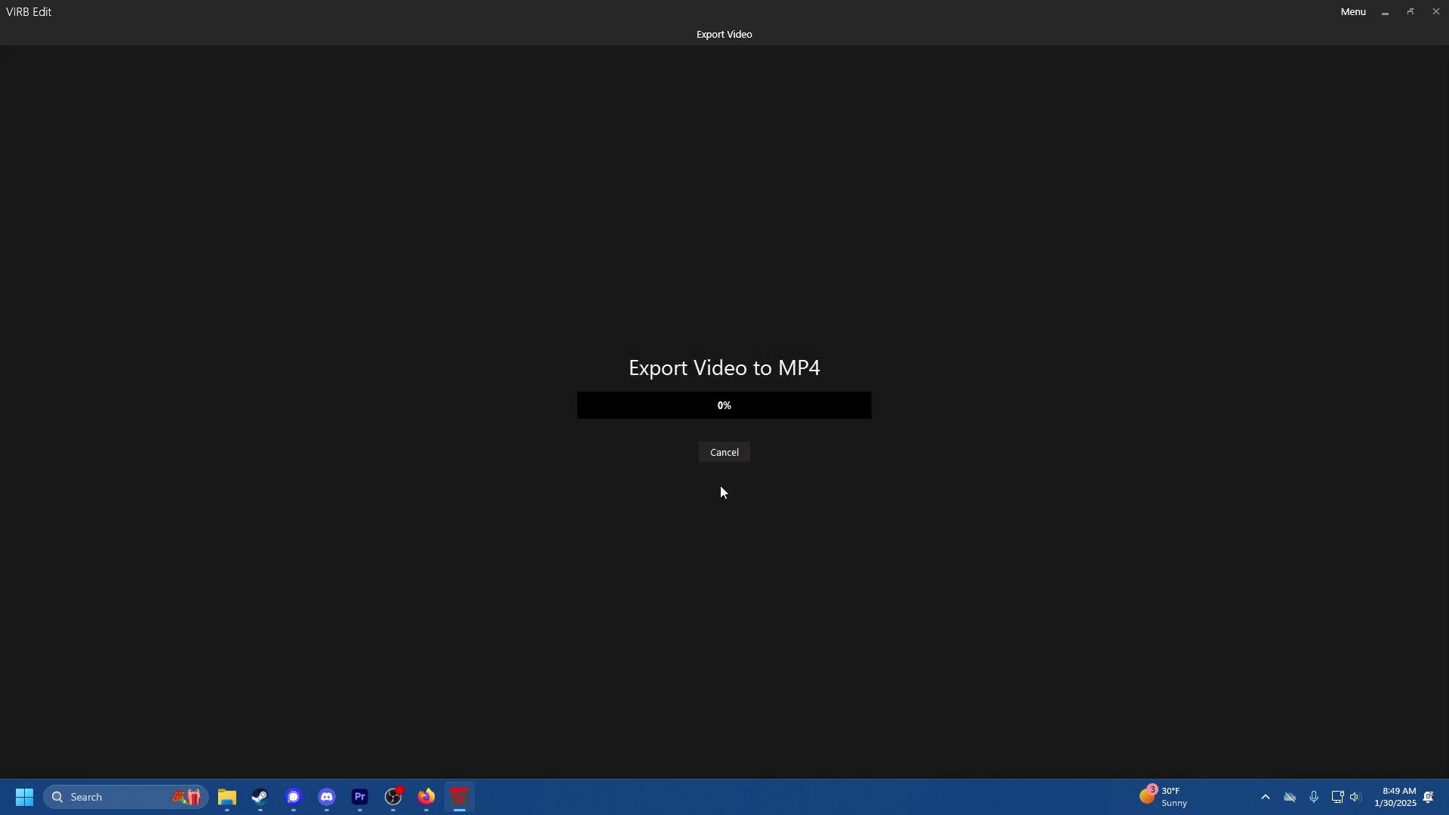